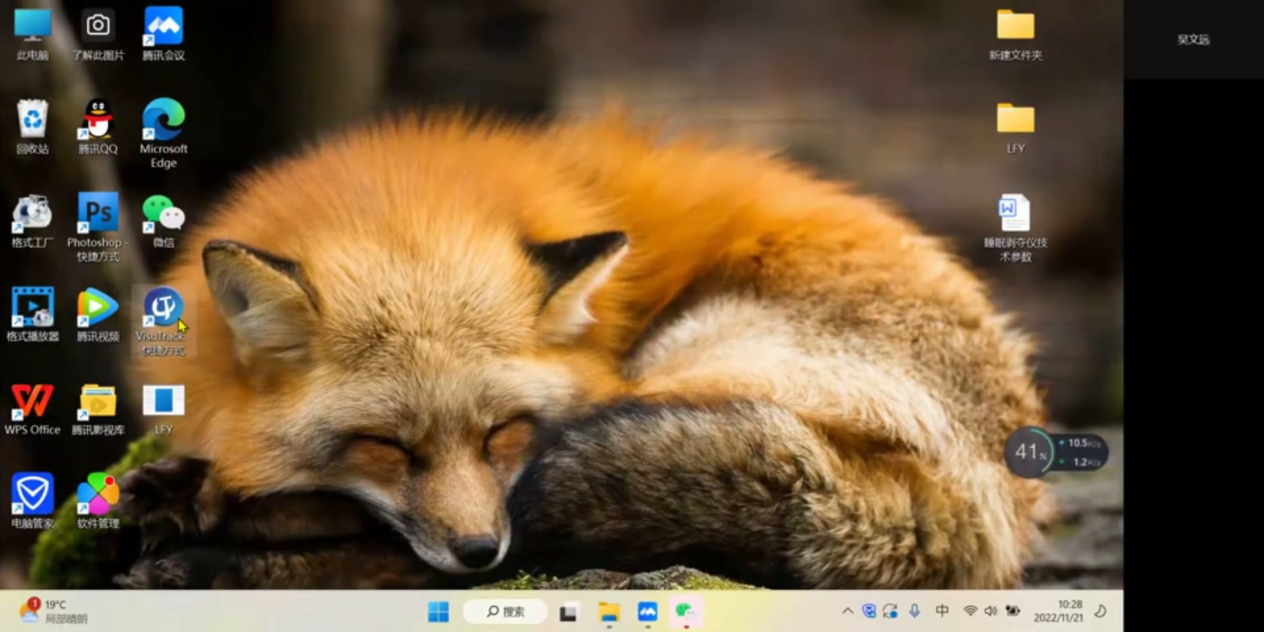
- Launch VisuTrack and log in to the admin account with its password
double_click(180, 321)
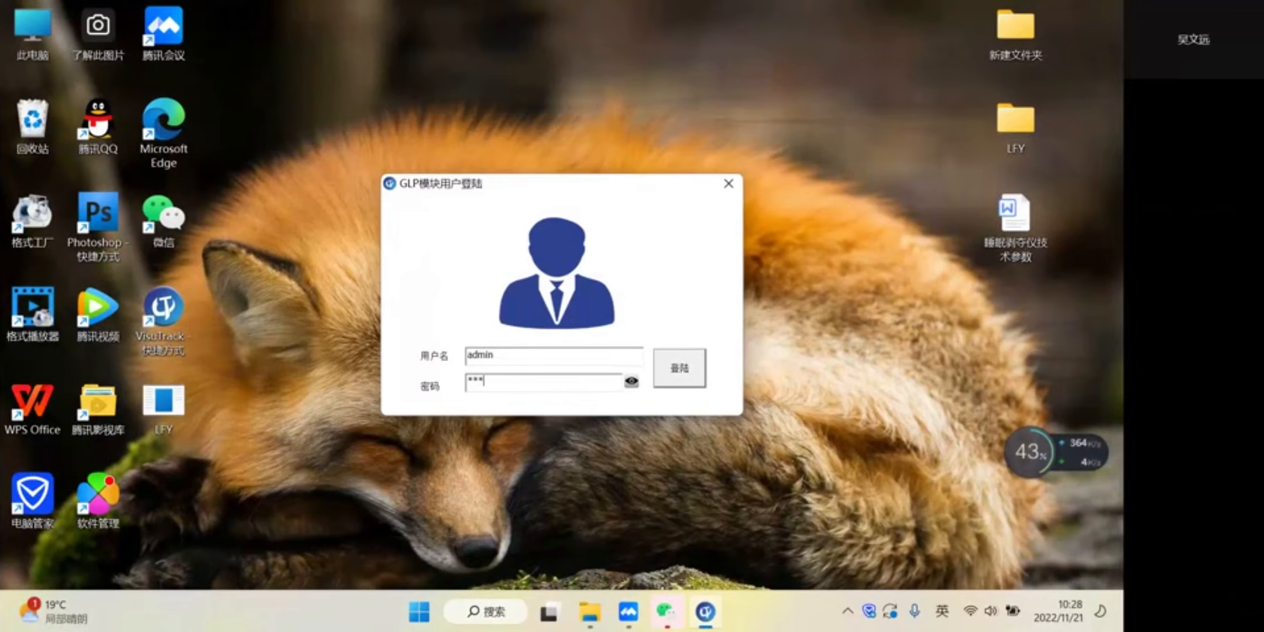
key(Return)
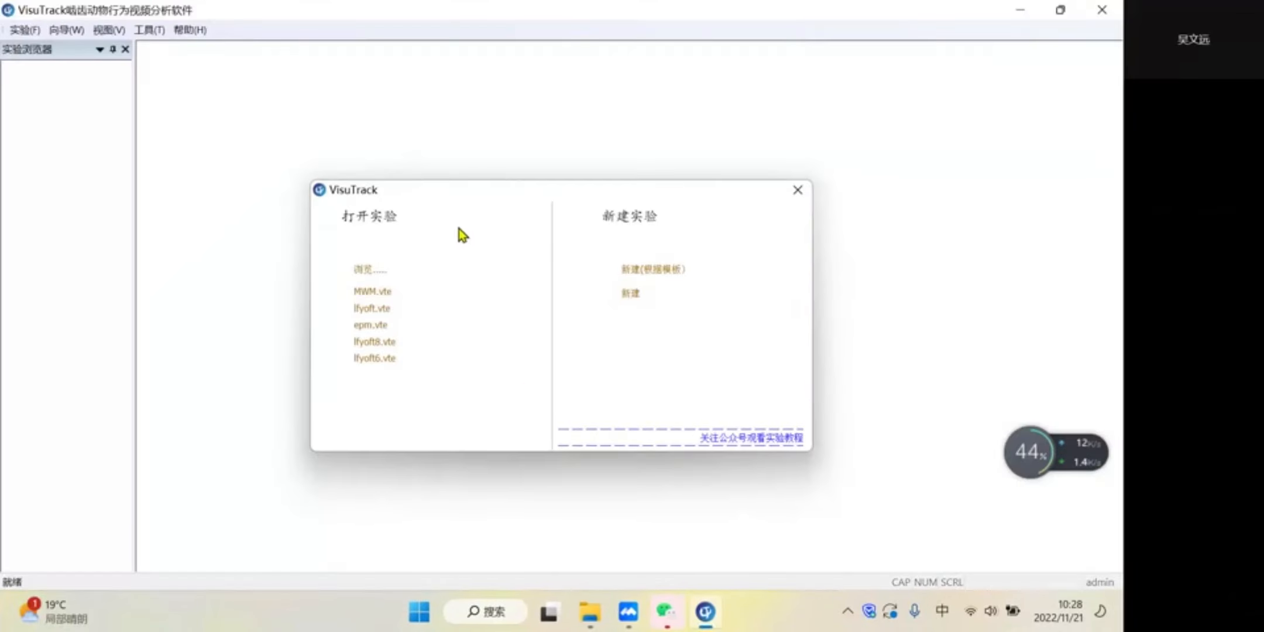
- Create a blank new experiment named MWM in the default save path
click(631, 294)
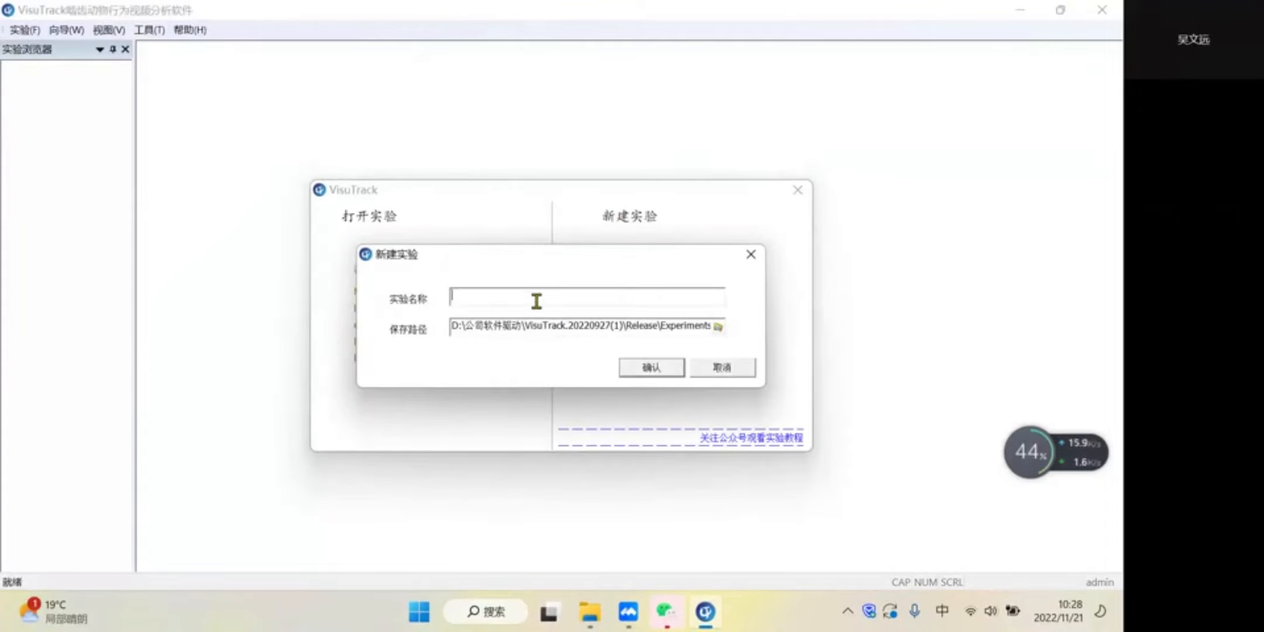
text(MWM)
key(Return)
click(652, 373)
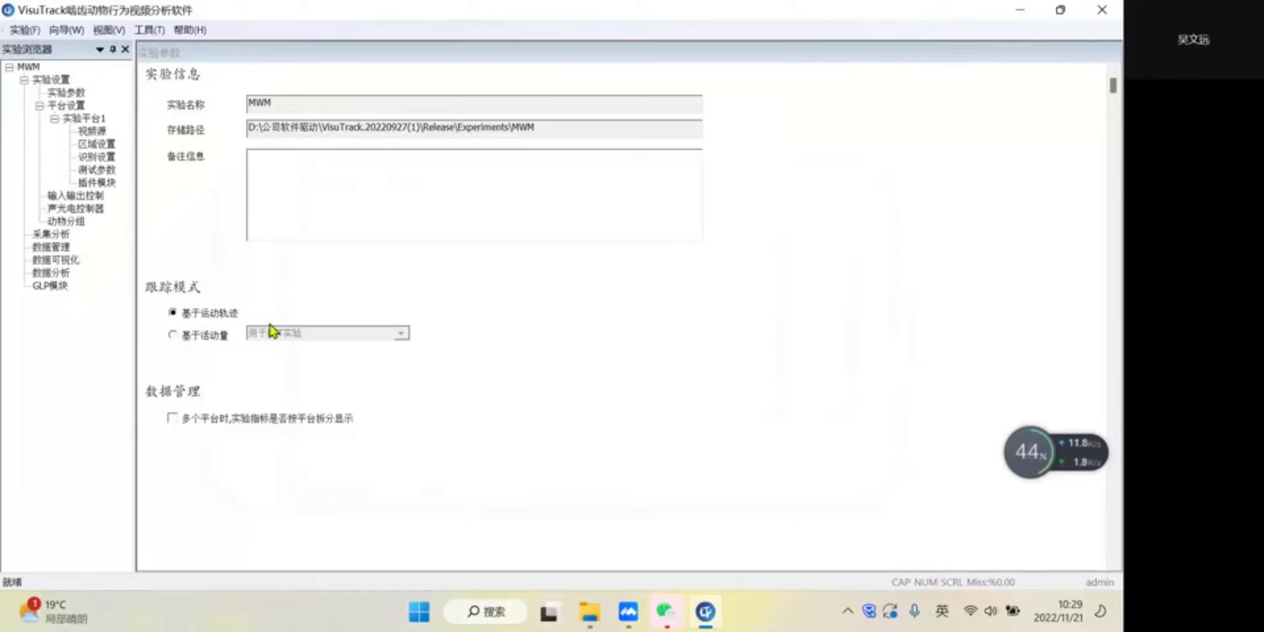
- Set the video source of 实验平台1 to a video file and load morris水迷宫实验视频
click(92, 119)
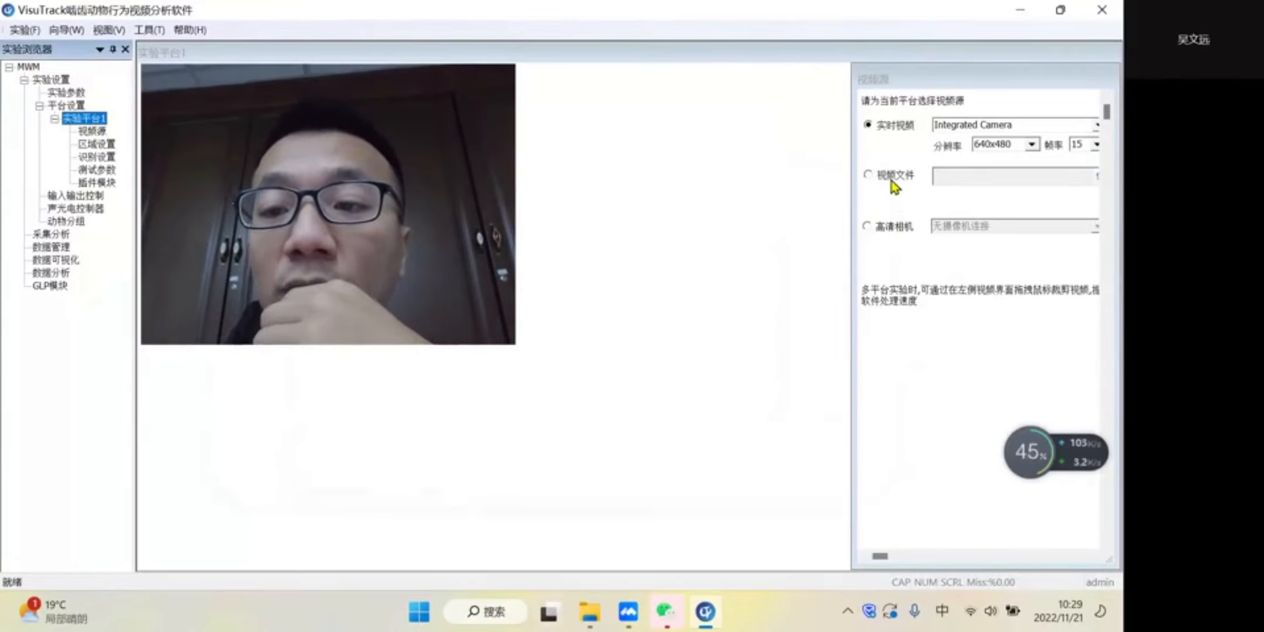
click(912, 177)
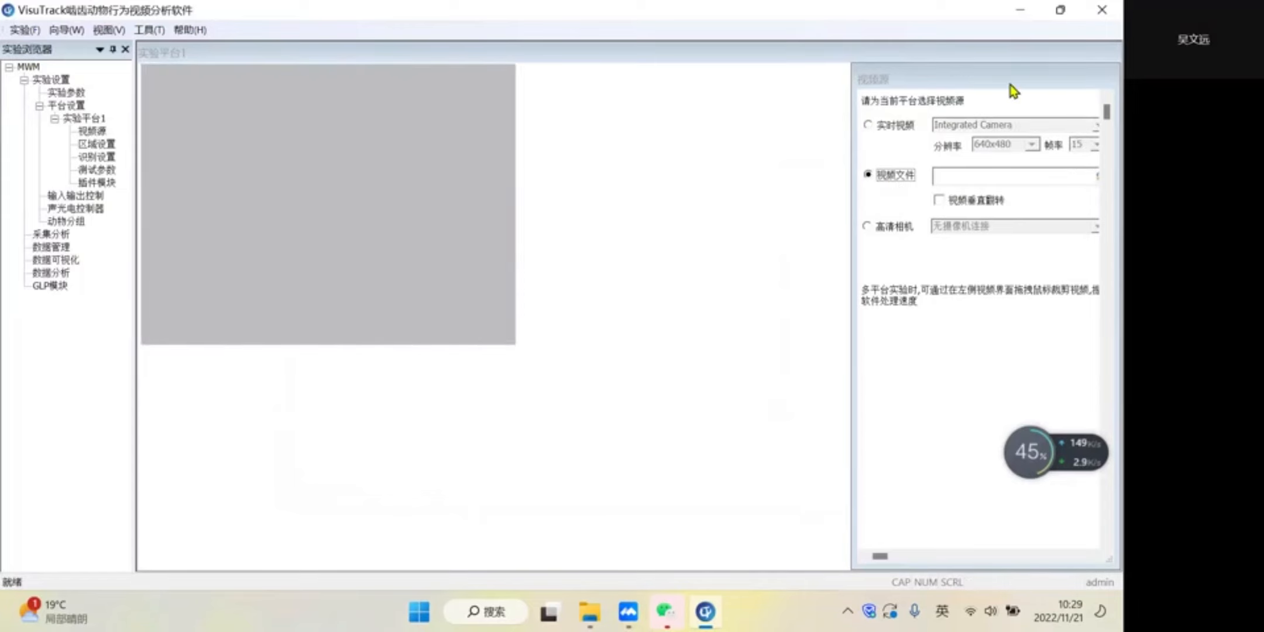
double_click(1011, 82)
drag(1038, 141, 1074, 149)
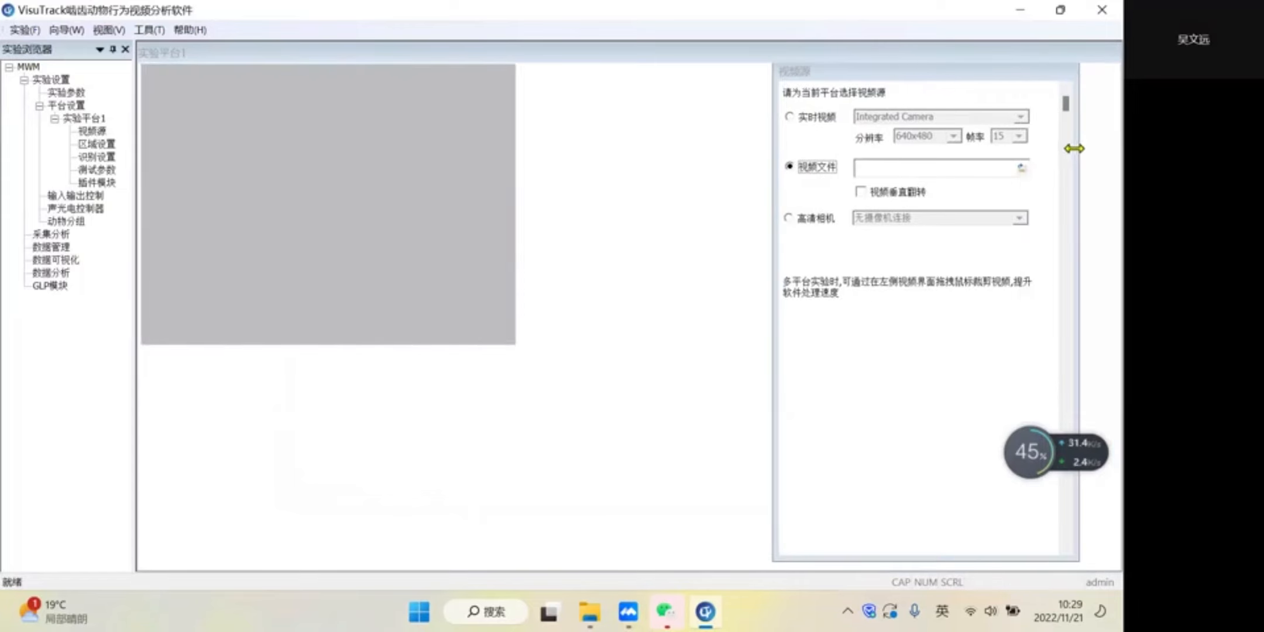
click(1023, 169)
scroll(343, 258, down, 3)
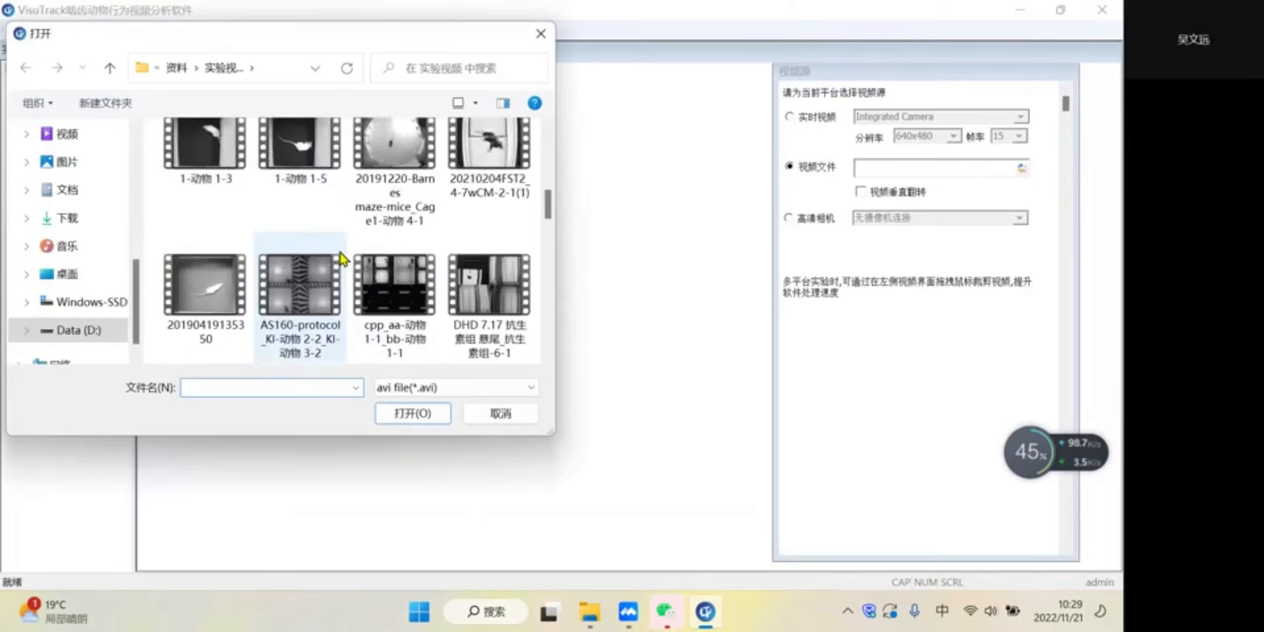
scroll(342, 258, down, 3)
click(321, 280)
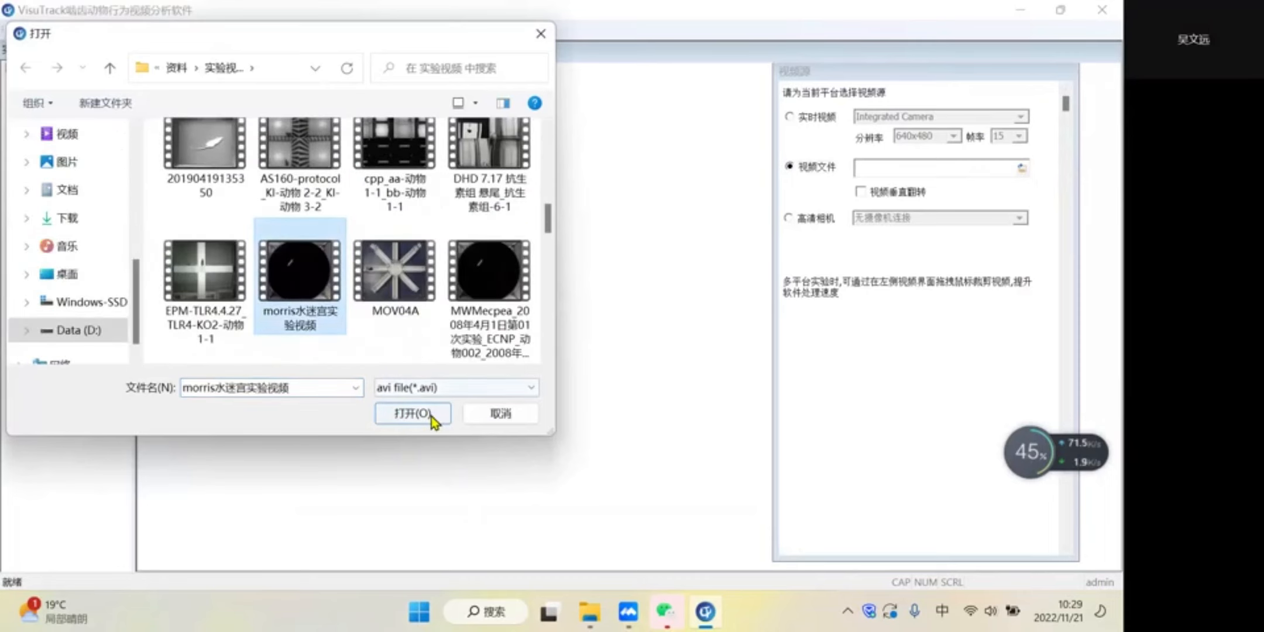
click(432, 413)
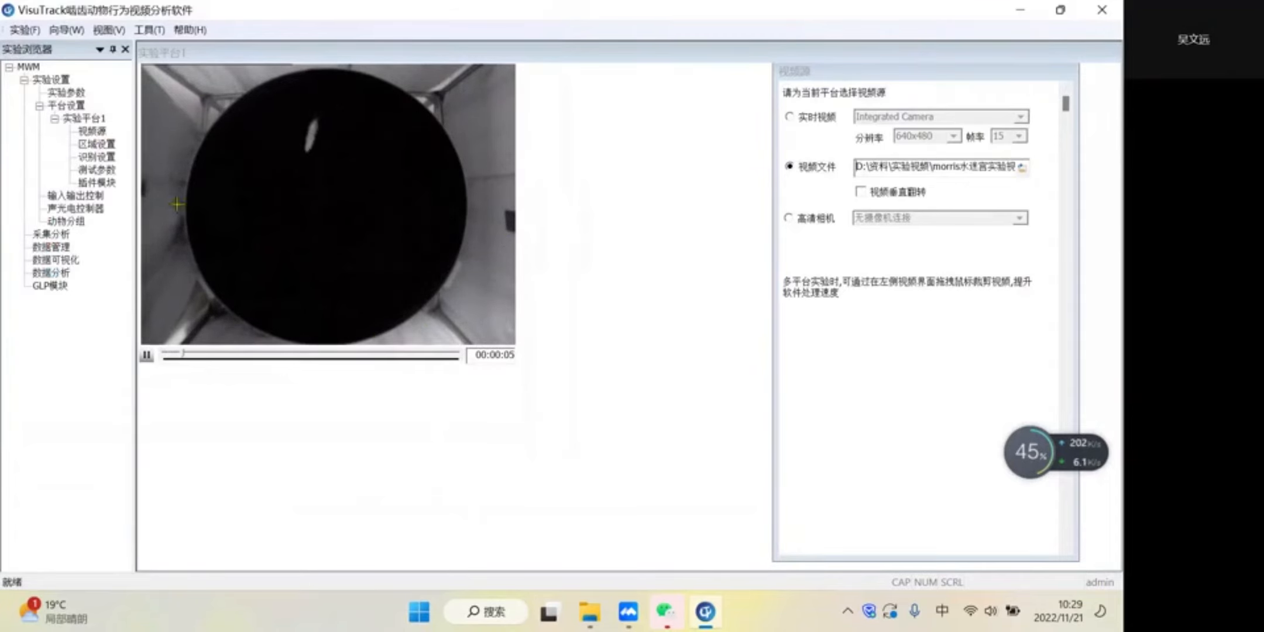
- In the platform's region settings, draw a red ellipse over the round water maze pool
click(97, 144)
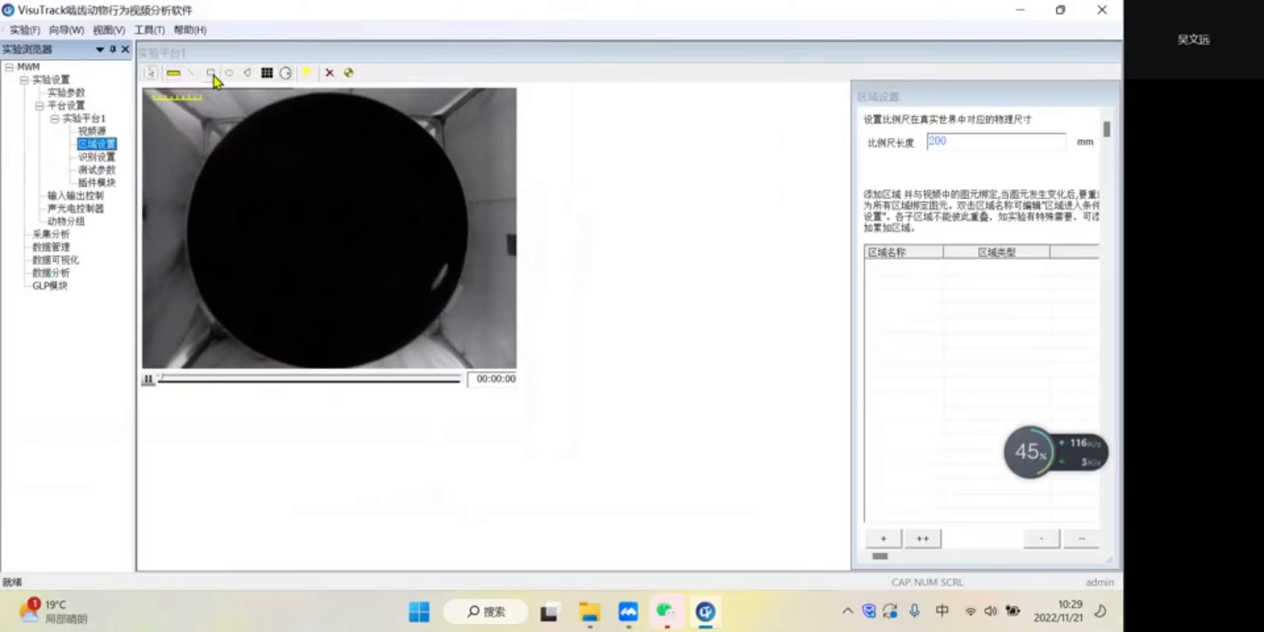
click(212, 75)
click(463, 204)
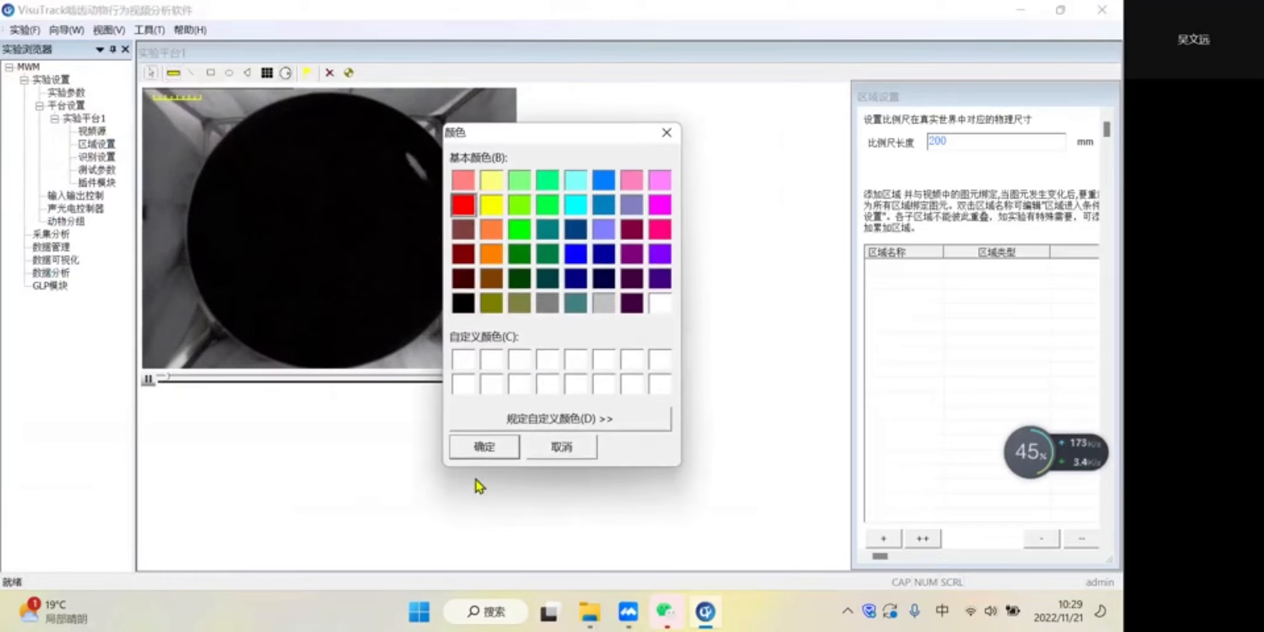
click(483, 449)
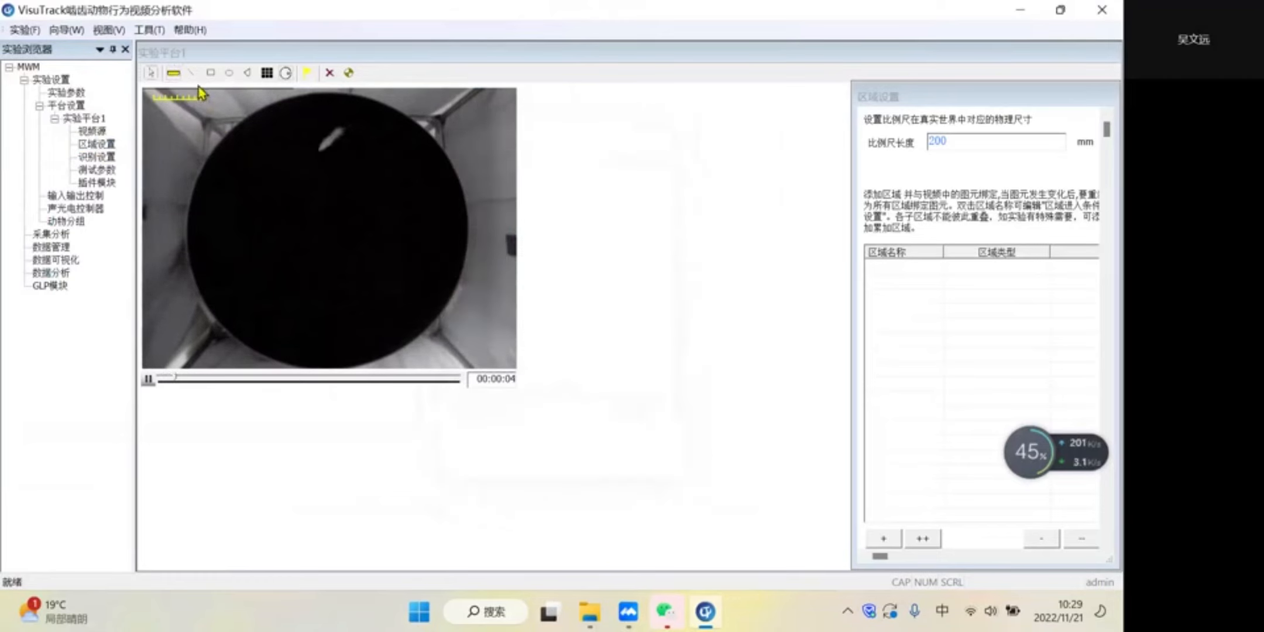
mouse_move(205, 107)
mouse_down()
mouse_move(427, 346)
mouse_move(463, 359)
mouse_up()
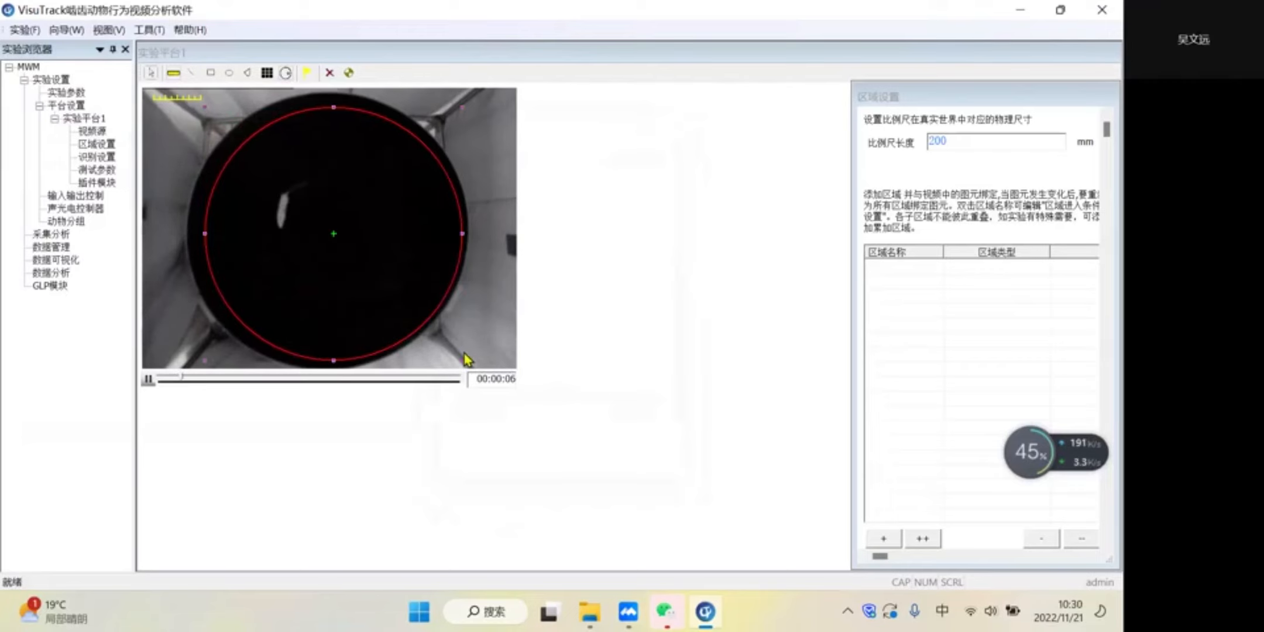
- Resize the red ellipse on all four sides so that it fits the pool's edge
drag(463, 232, 468, 233)
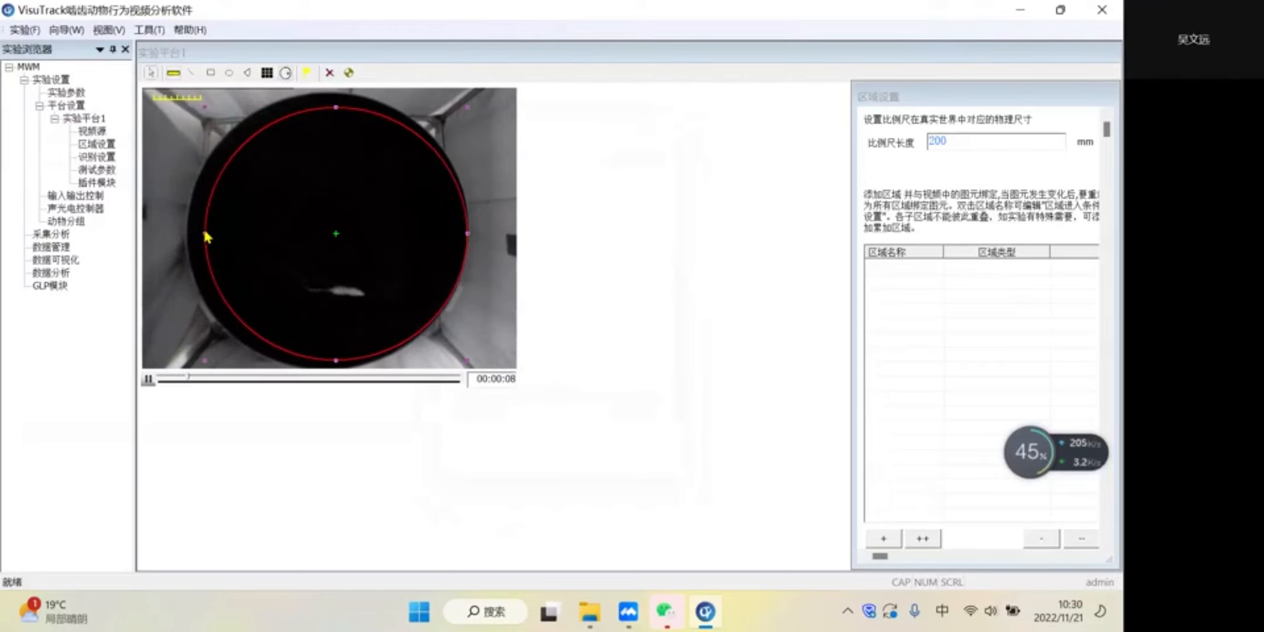
drag(204, 233, 188, 234)
drag(398, 108, 396, 93)
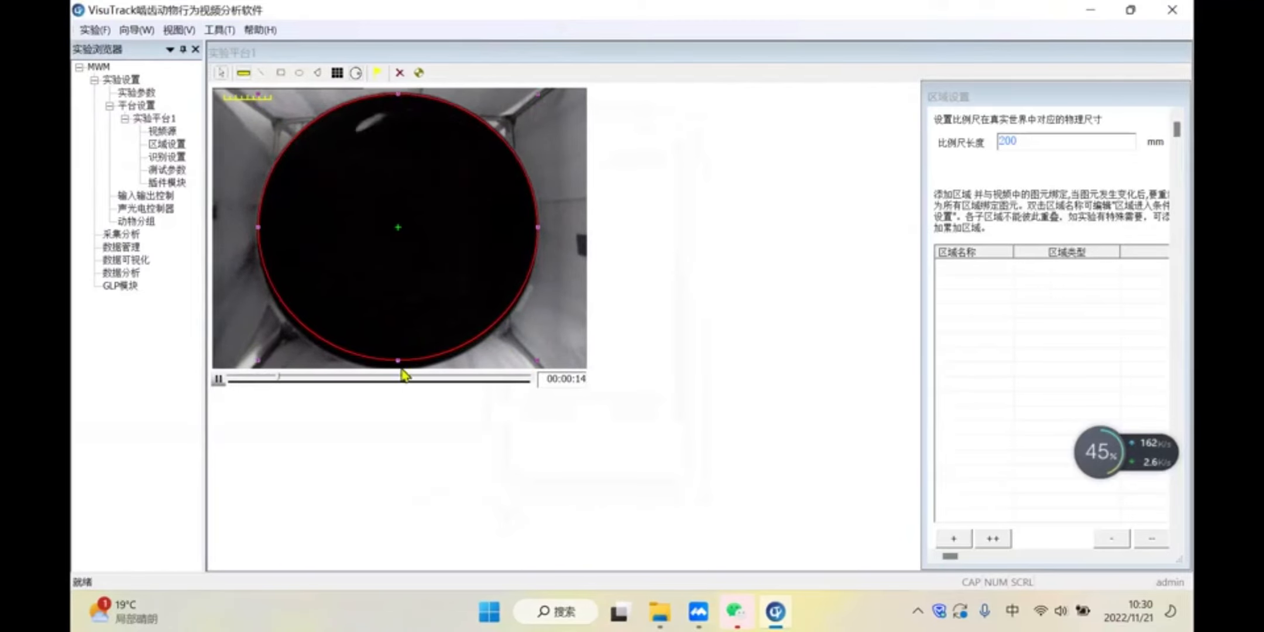
drag(398, 361, 400, 365)
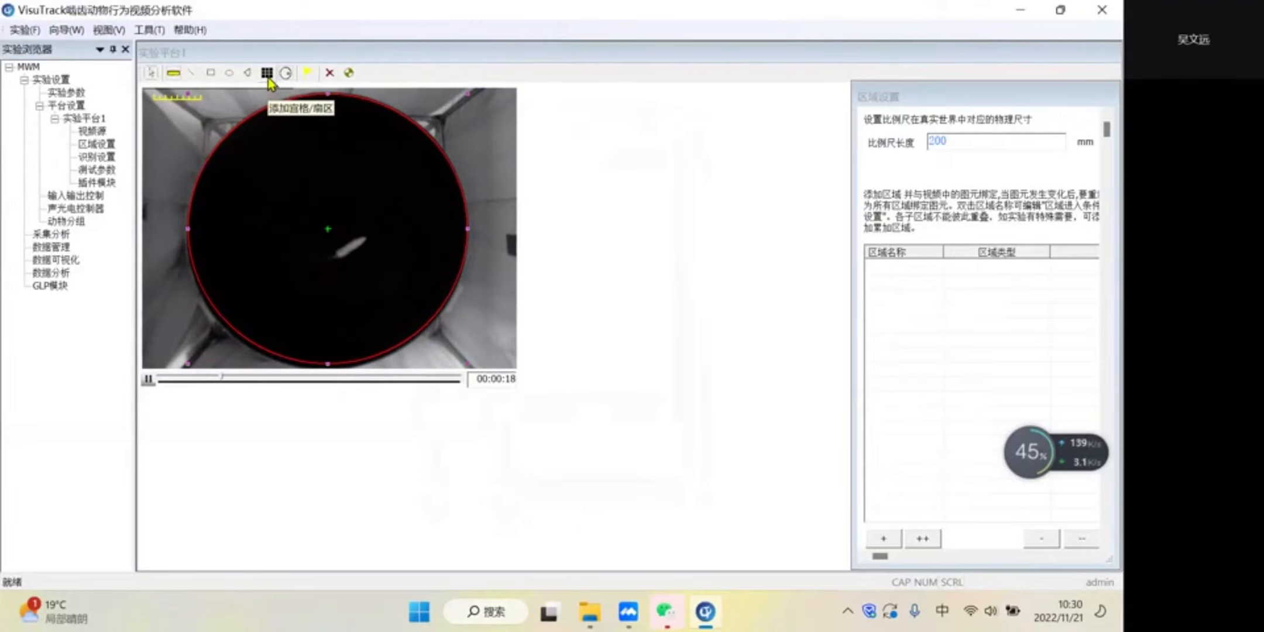
- Divide the ellipse into 90° sectors with blue lines, and divide it again into 45° sectors
click(268, 73)
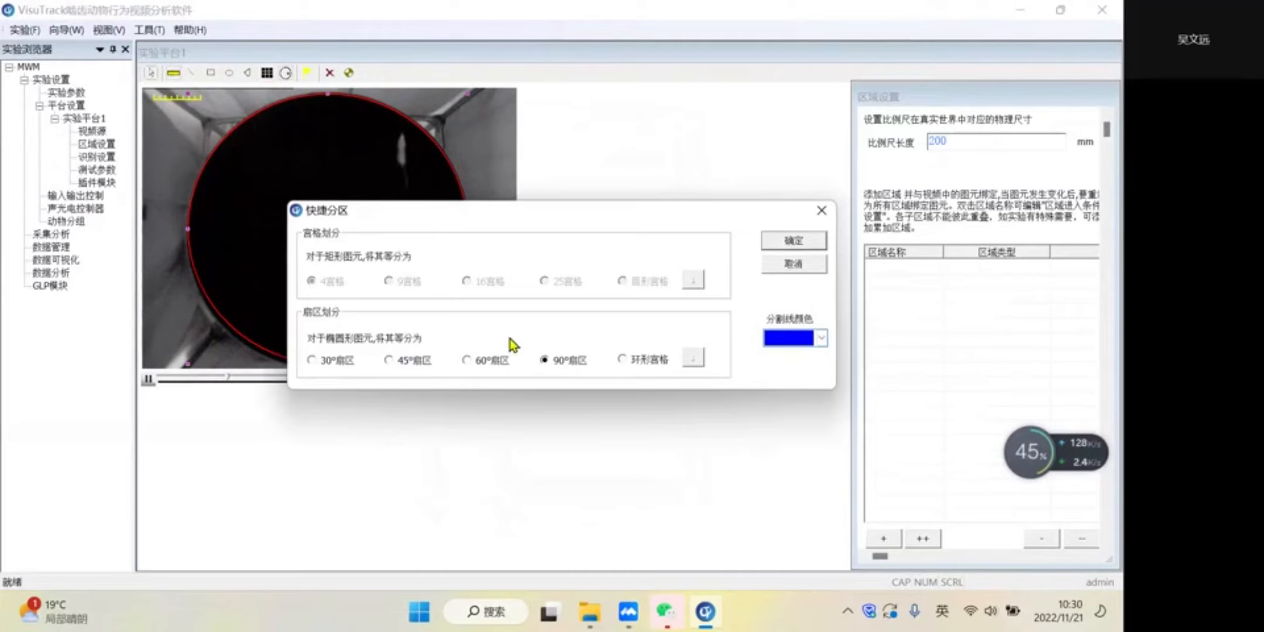
click(803, 243)
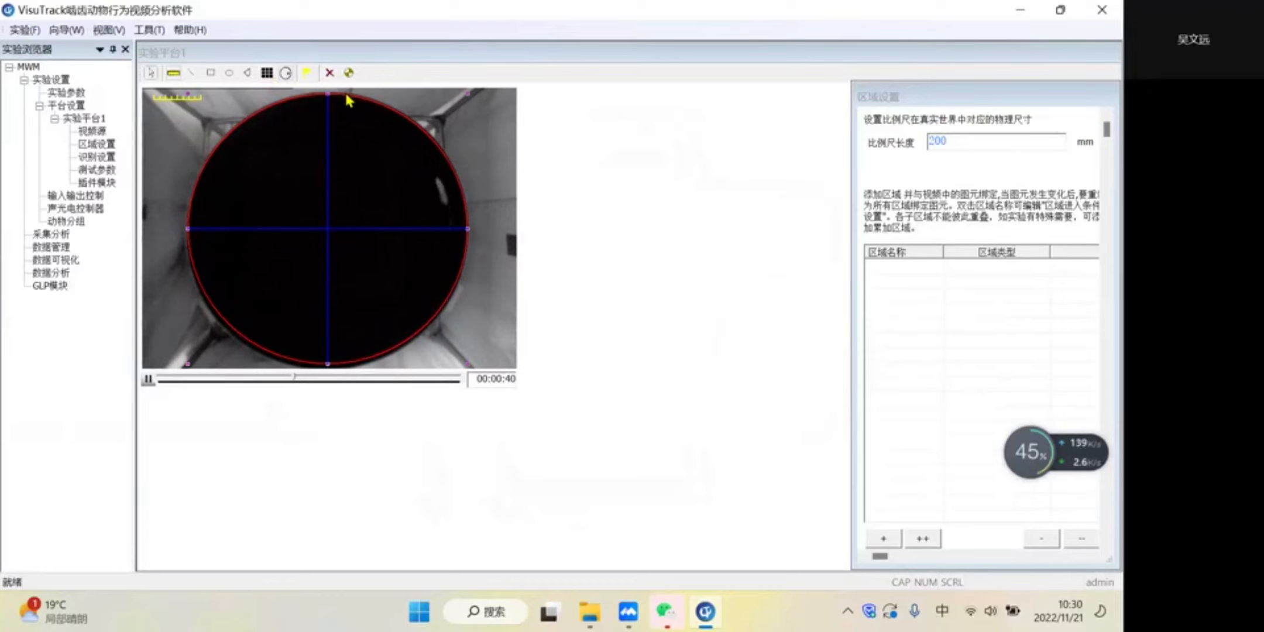
click(273, 76)
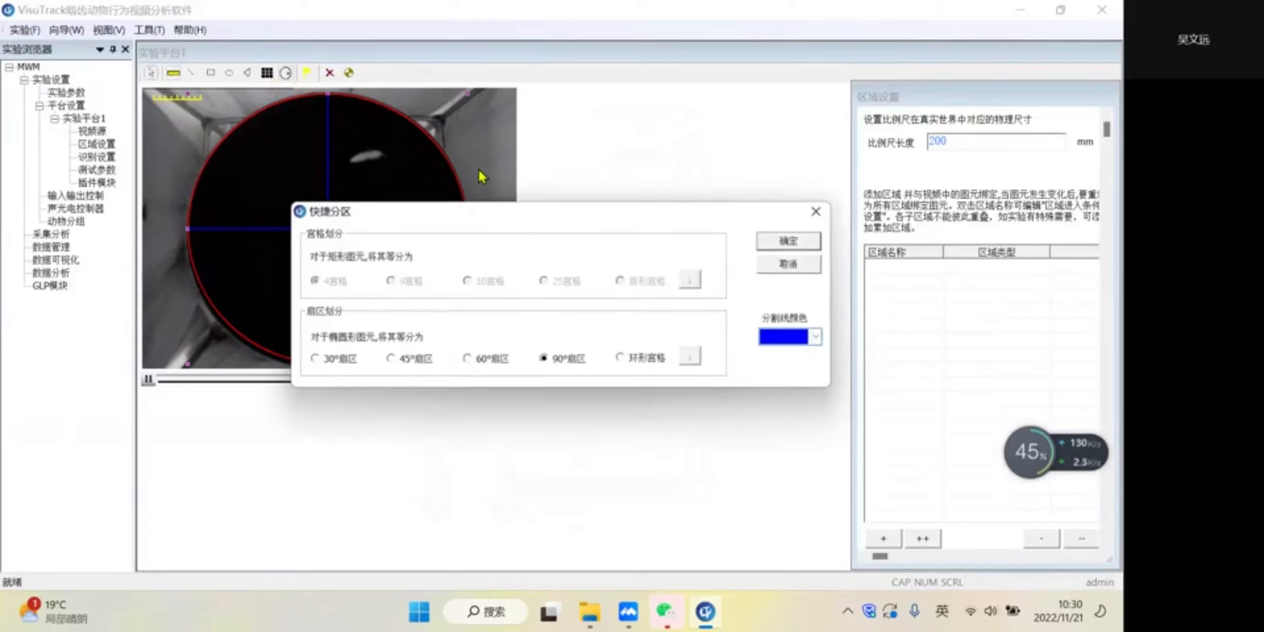
click(403, 361)
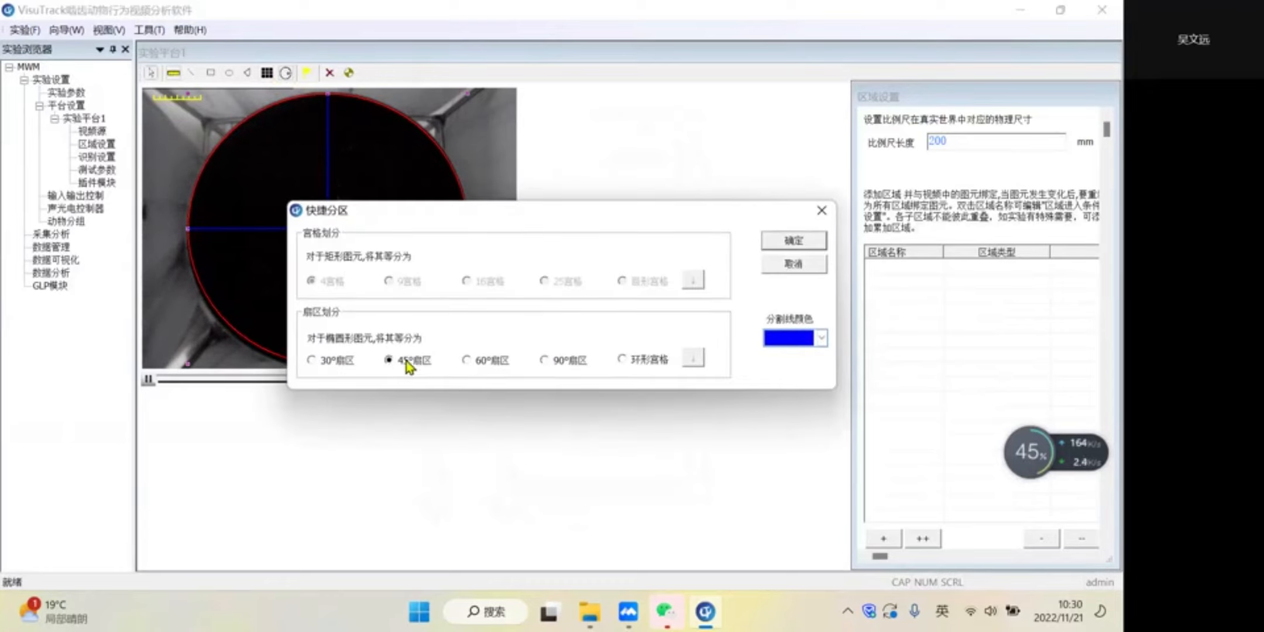
click(793, 243)
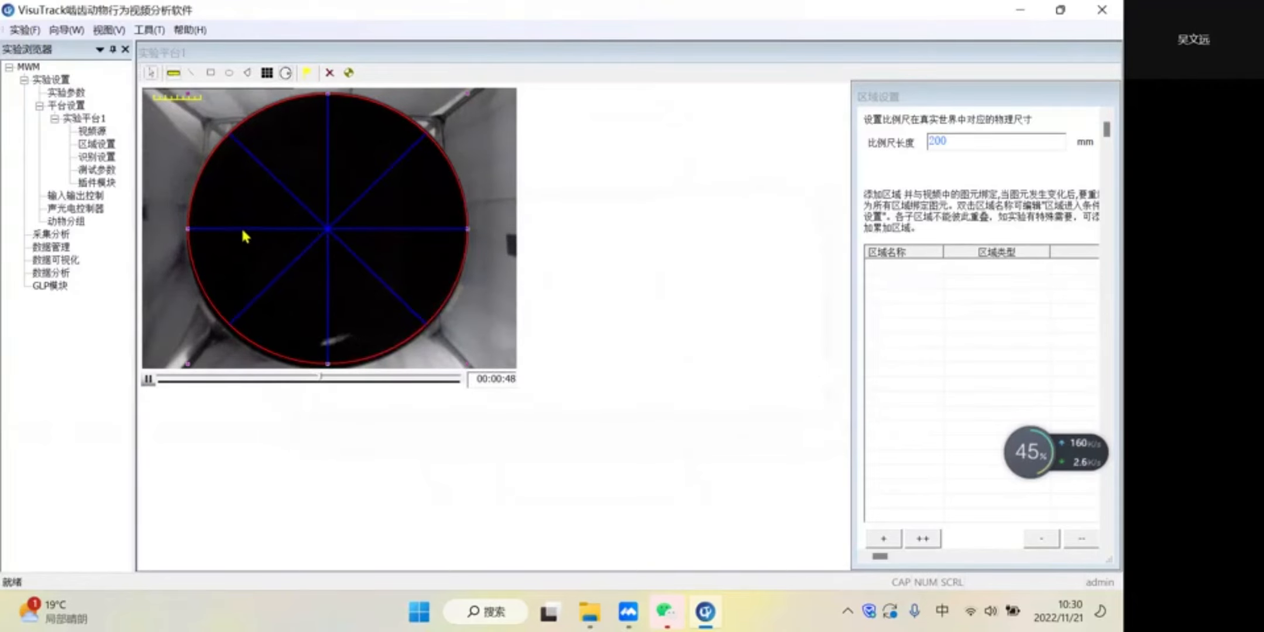
- Delete the vertical and horizontal dividing lines, including the duplicates, leaving only the two diagonals in the ellipse
click(304, 73)
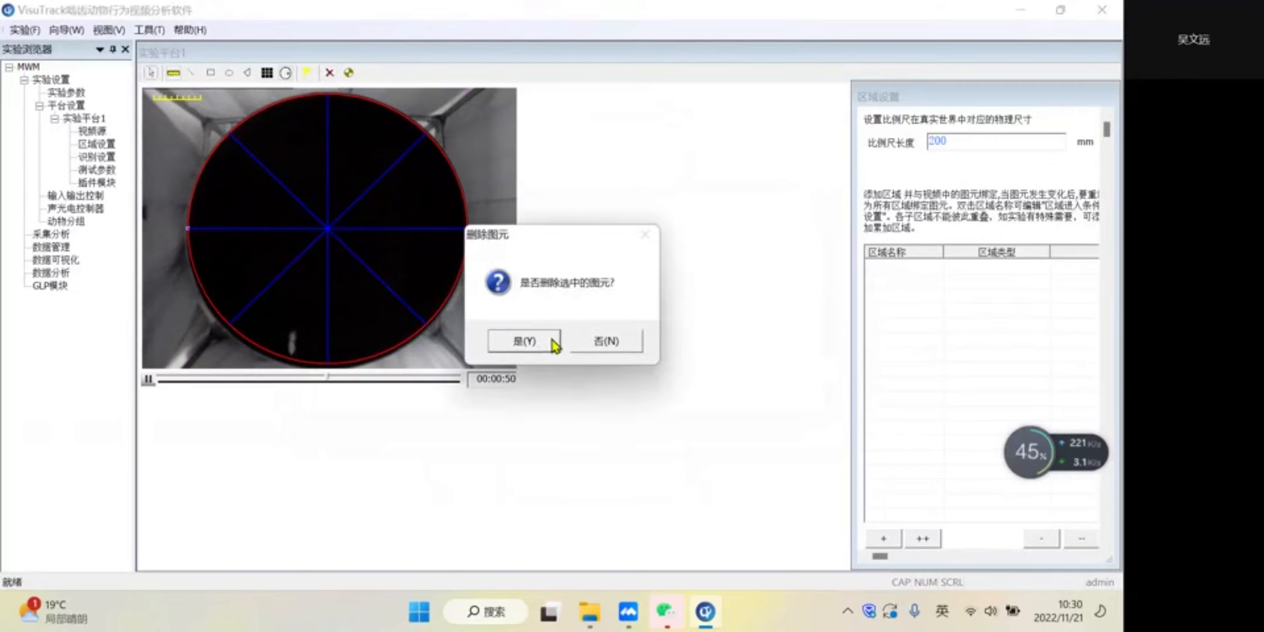
click(547, 346)
click(328, 150)
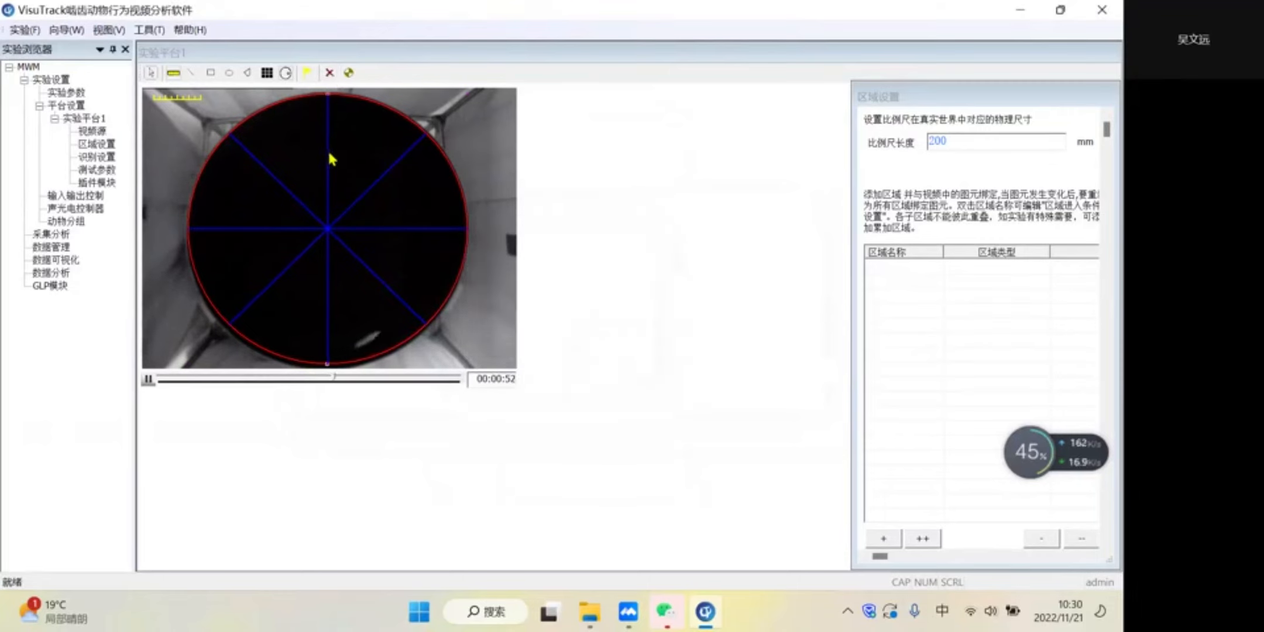
click(330, 72)
click(524, 341)
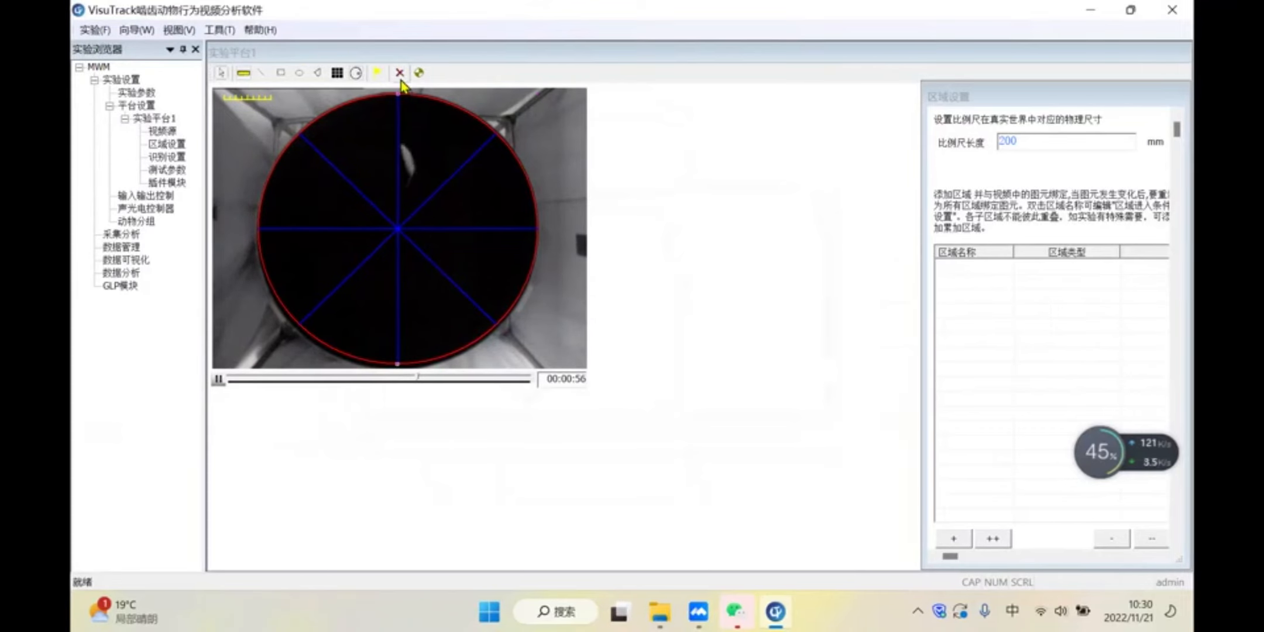
click(400, 73)
click(591, 343)
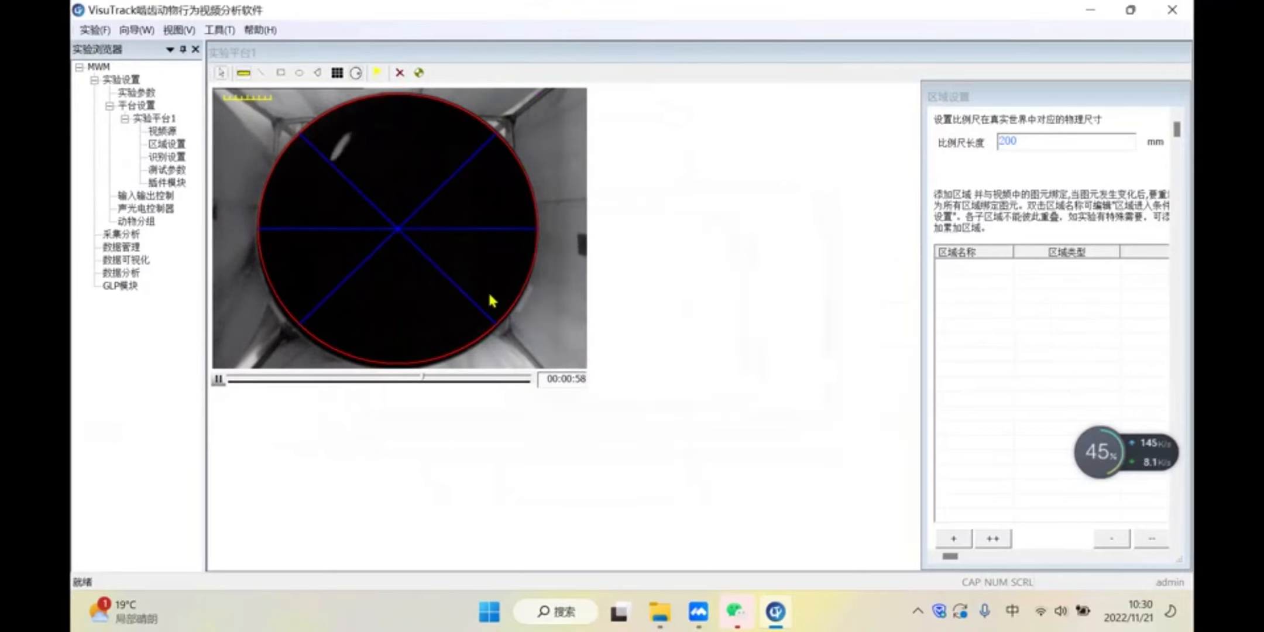
click(426, 229)
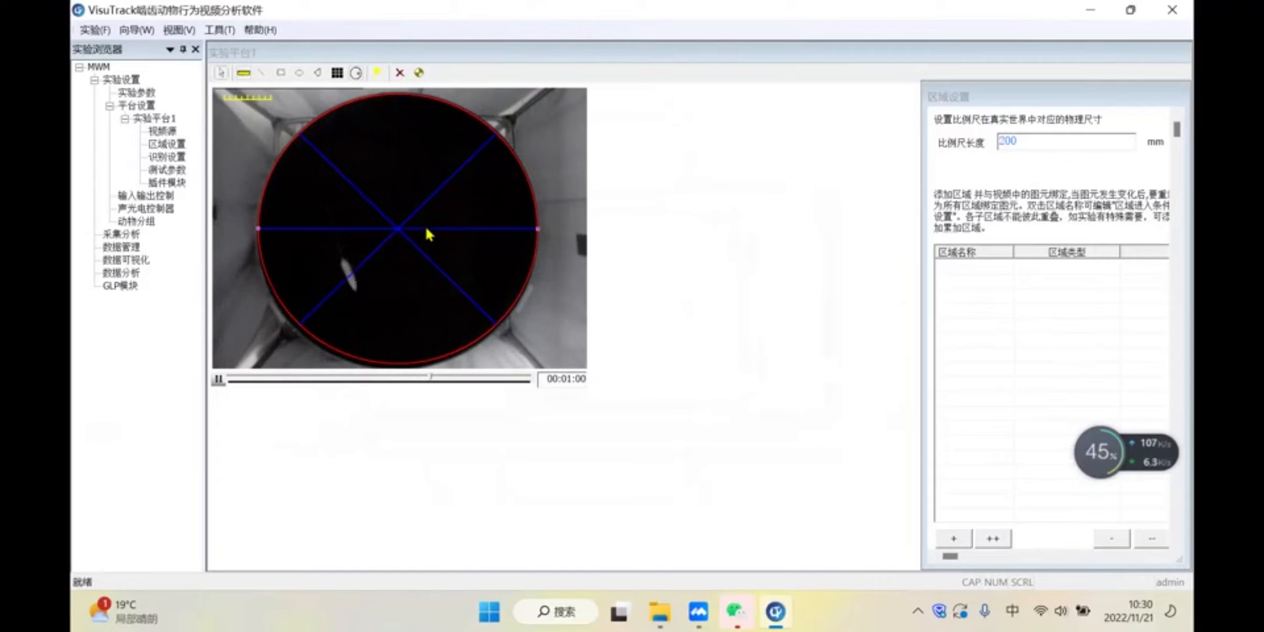
click(399, 73)
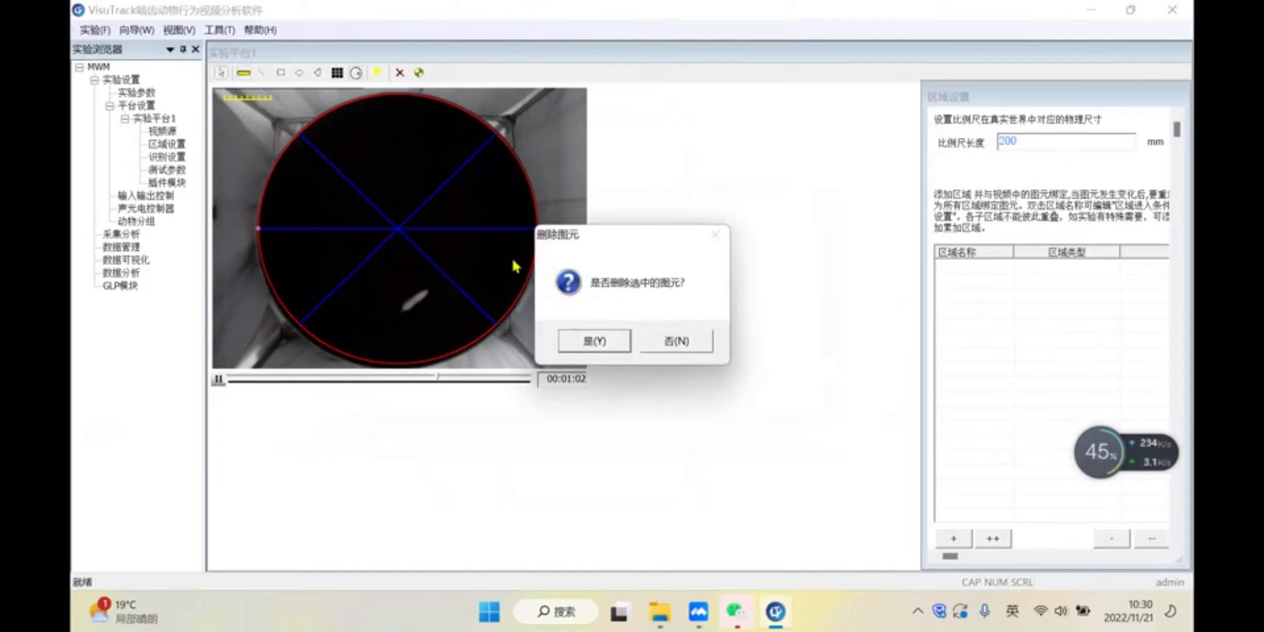
click(593, 341)
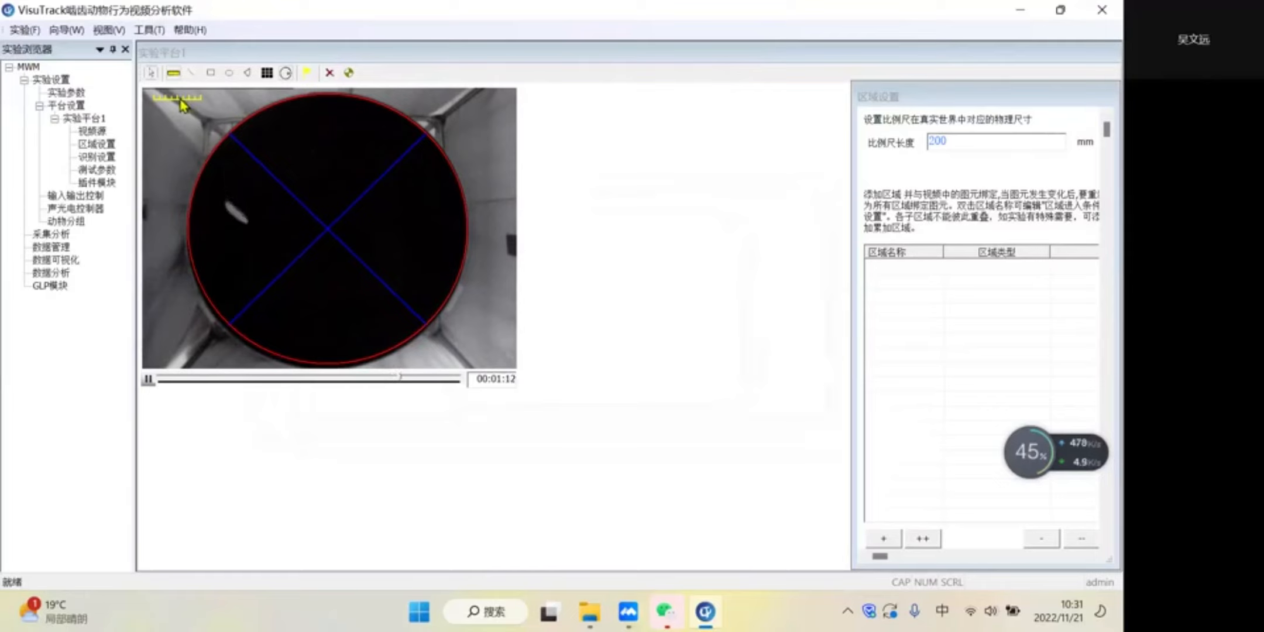
- Stretch the scale ruler across the pool's full diameter and set its real length to 1600 mm
drag(178, 101, 214, 226)
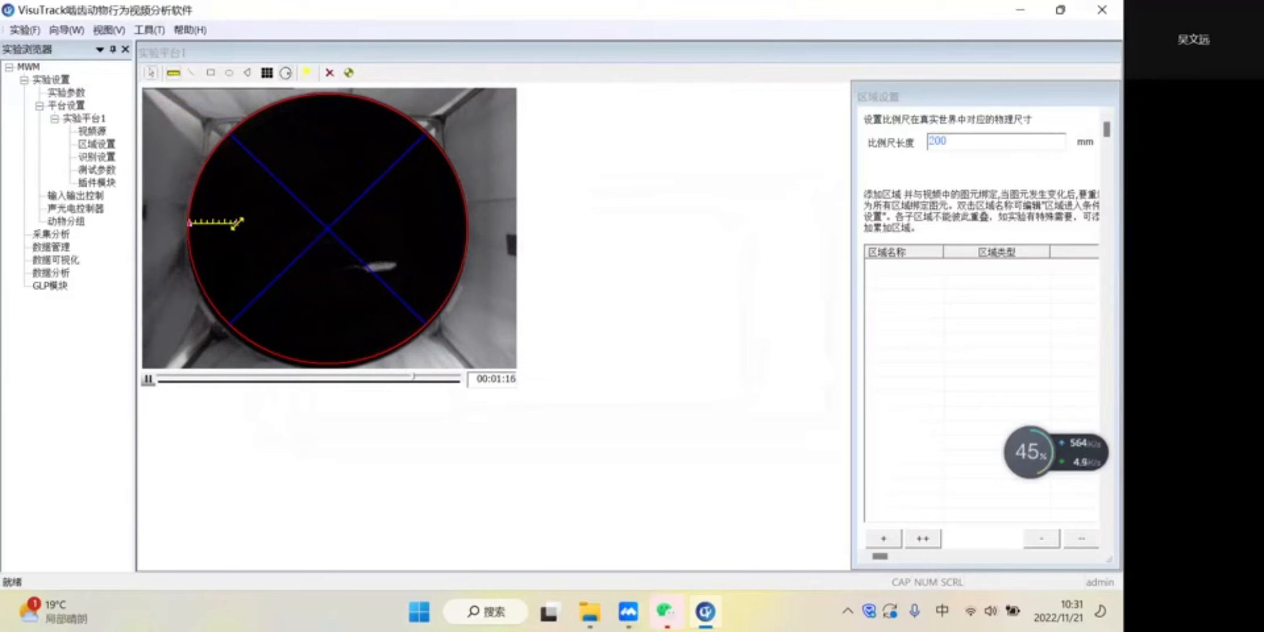
drag(237, 223, 295, 224)
drag(463, 234, 467, 234)
text(16)
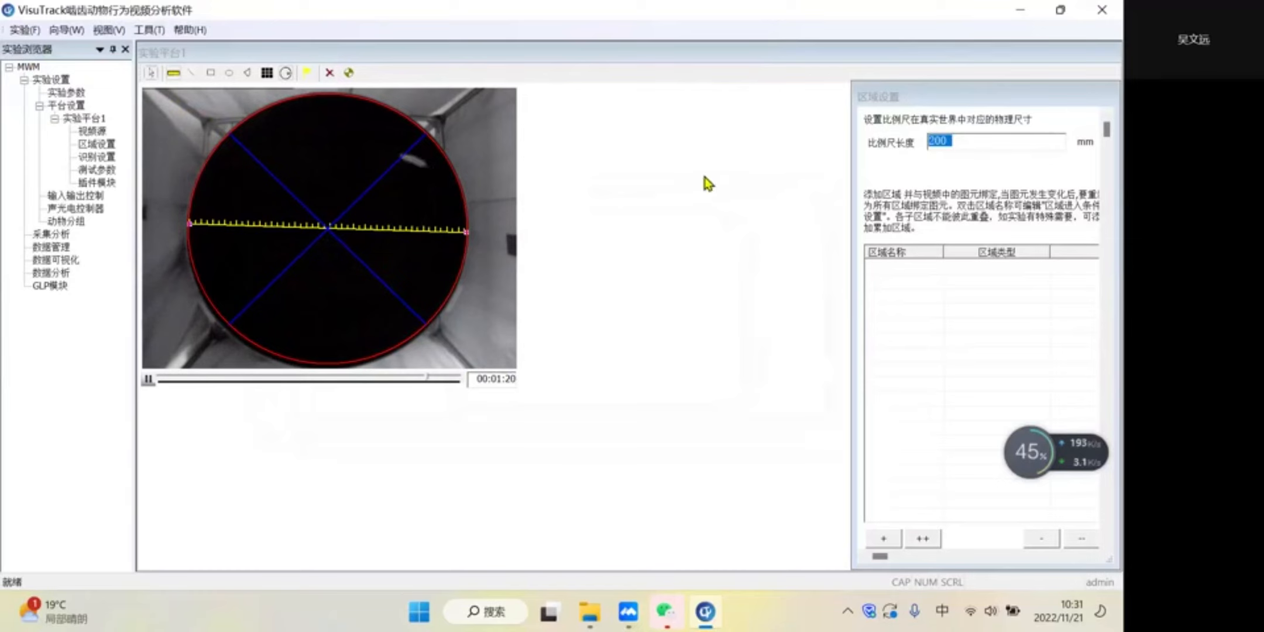
text(00)
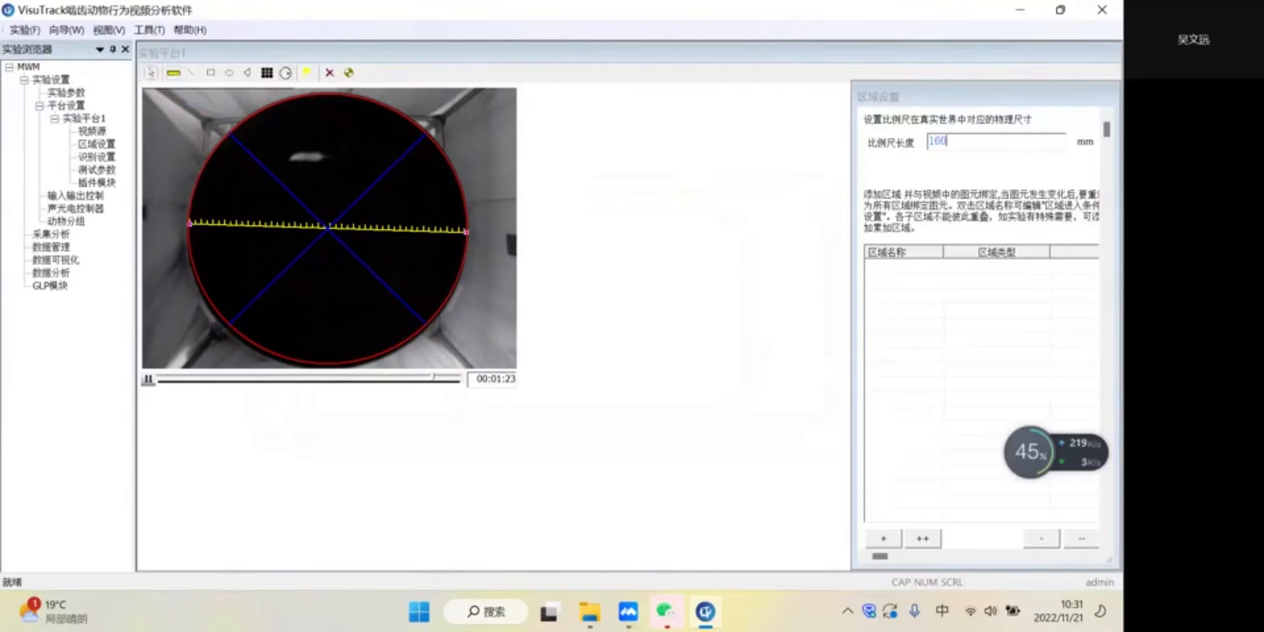
- Move the scale ruler to the upper edge of the pool and reposition the region settings window further inward
drag(1064, 96, 992, 81)
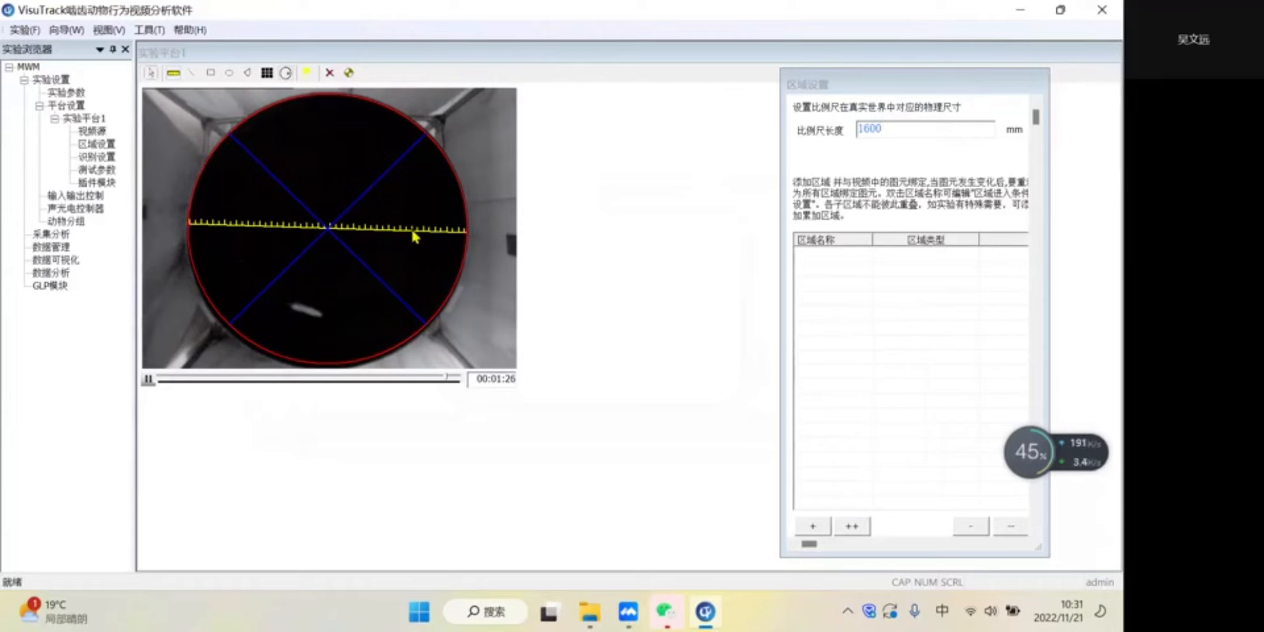
drag(390, 229, 396, 95)
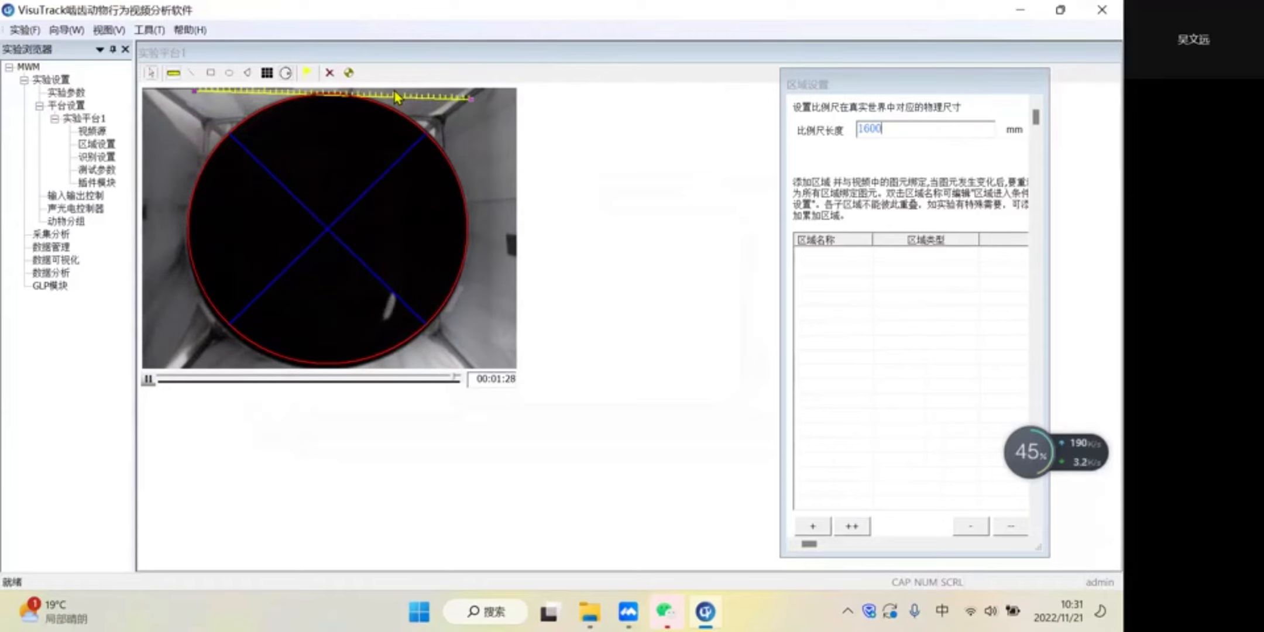
drag(916, 85, 907, 76)
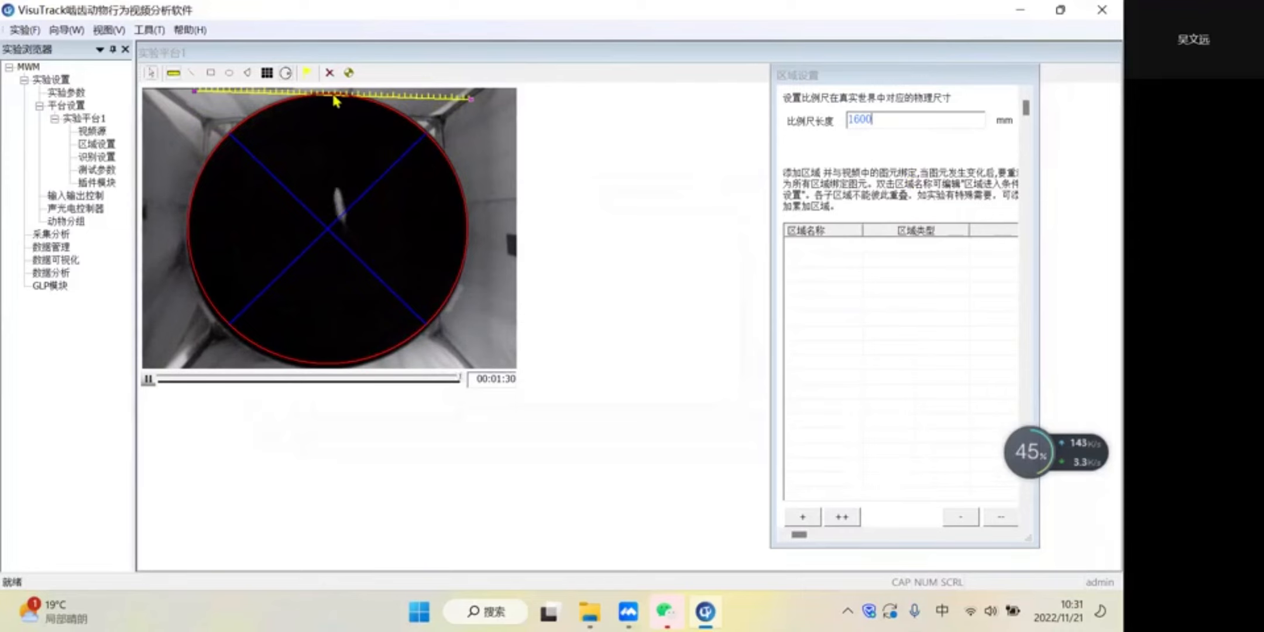
- Draw a small red circle inside the pool's left quadrant to mark the platform
click(306, 73)
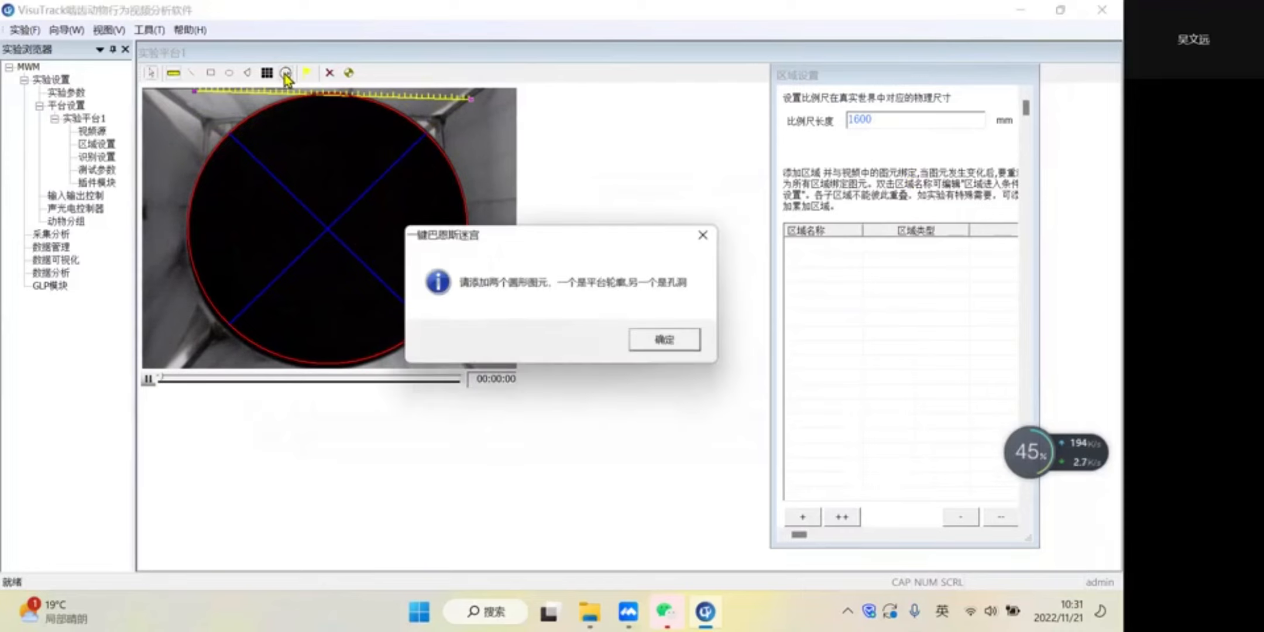
click(705, 239)
click(228, 72)
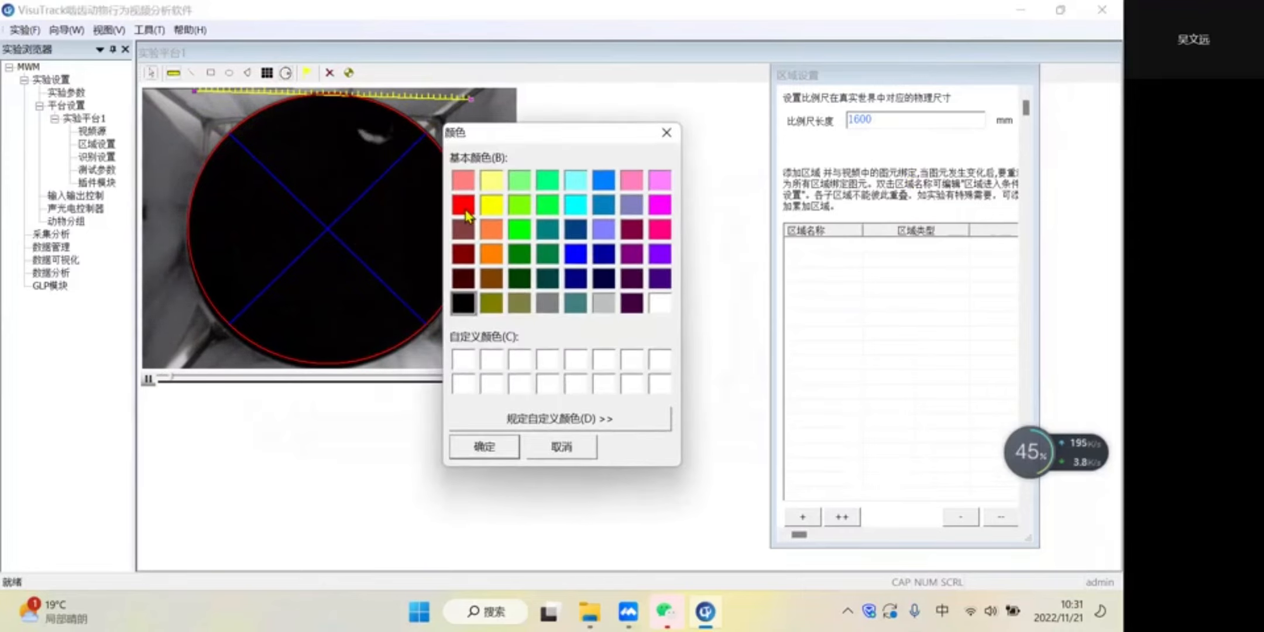
click(464, 206)
click(485, 450)
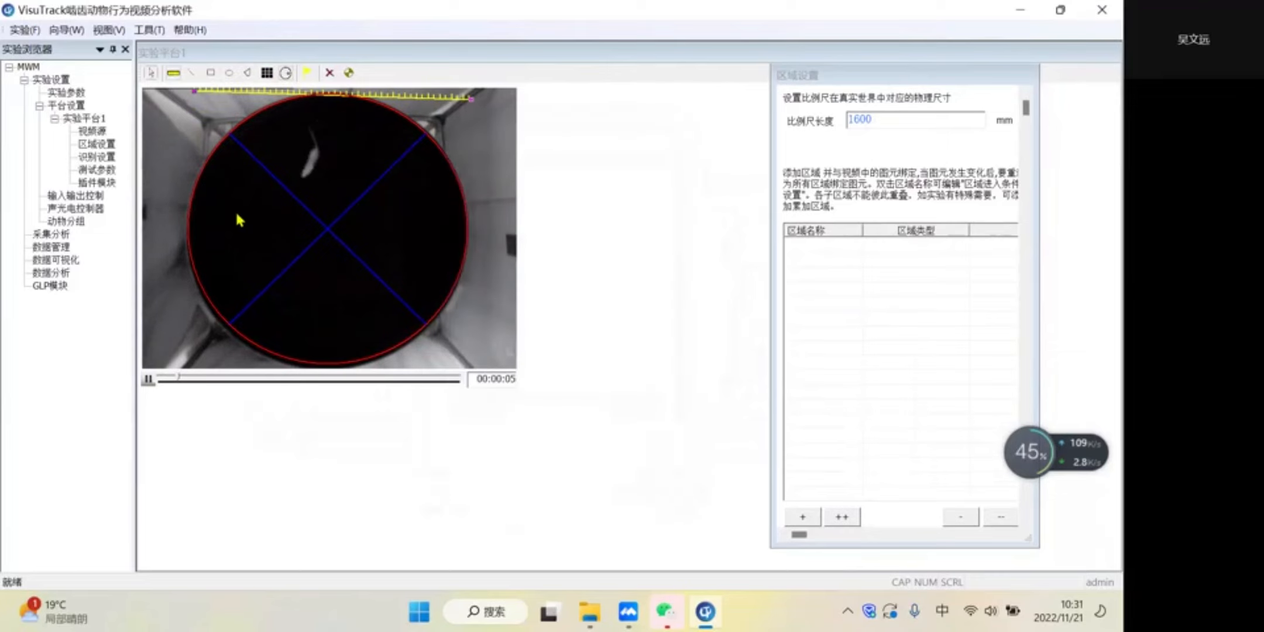
drag(227, 220, 252, 246)
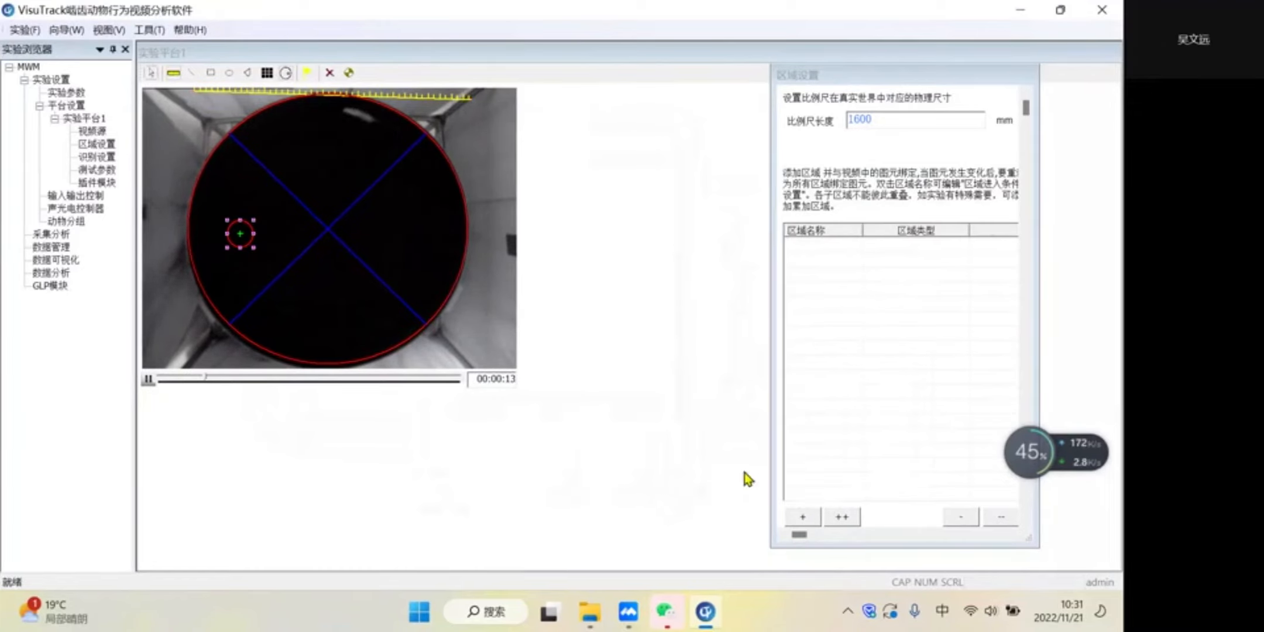
- Batch-create regions named 子区域 with serial numbers 1 to 4
click(807, 517)
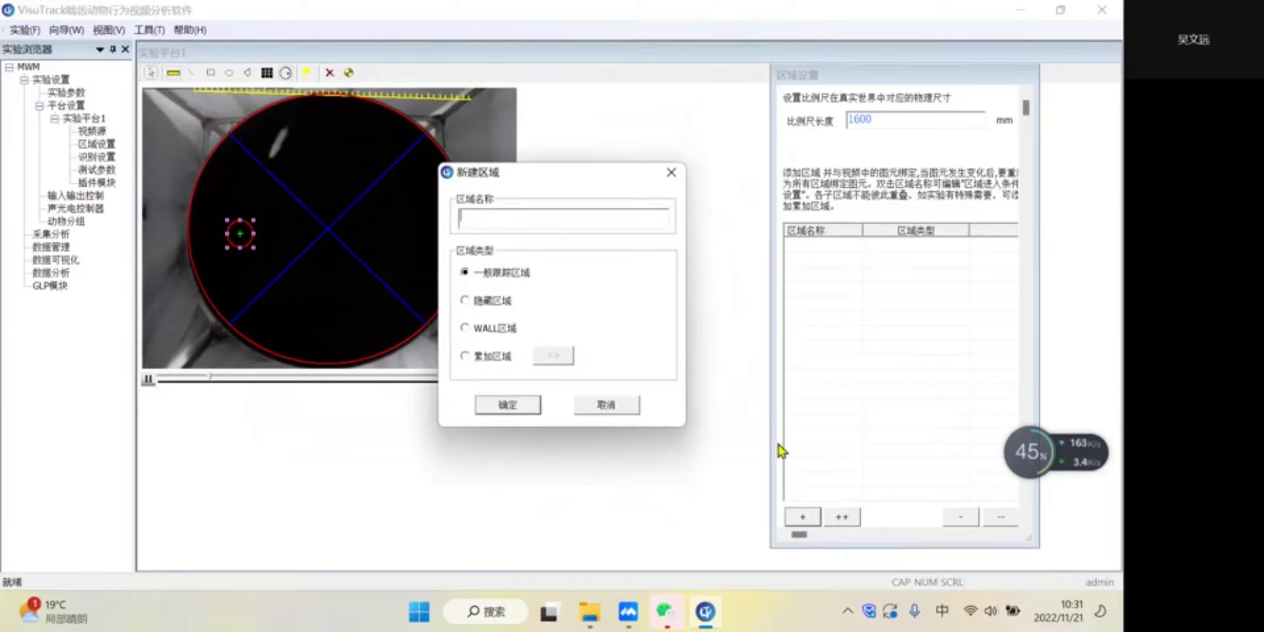
click(621, 407)
click(850, 521)
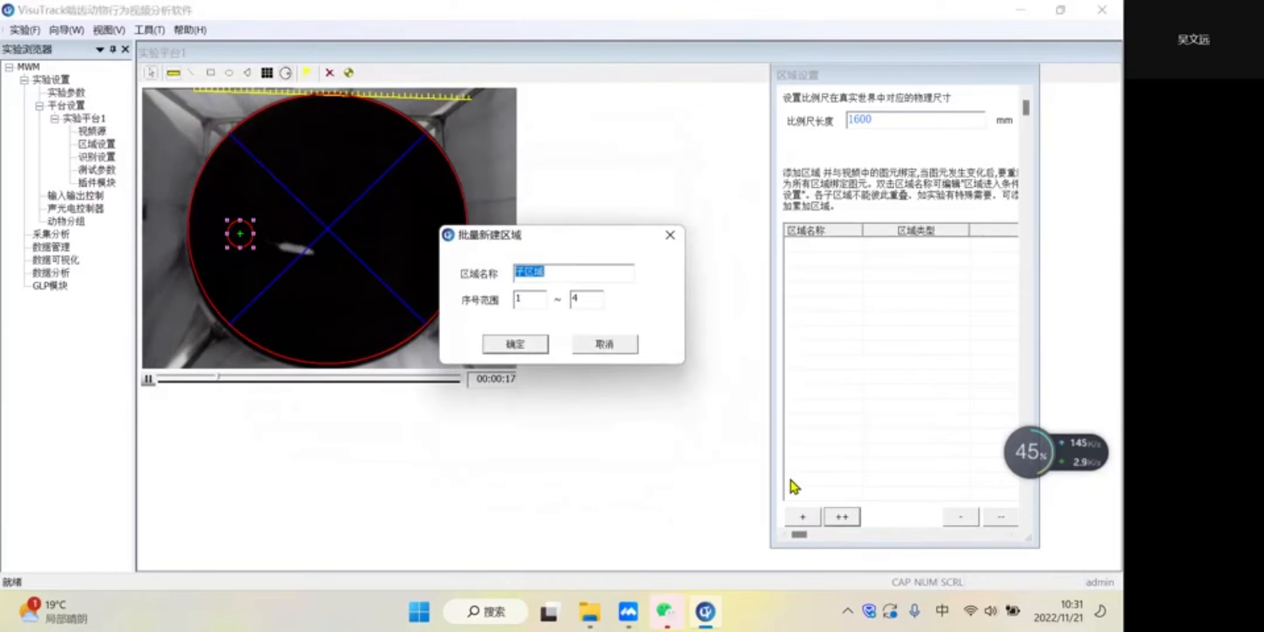
click(536, 346)
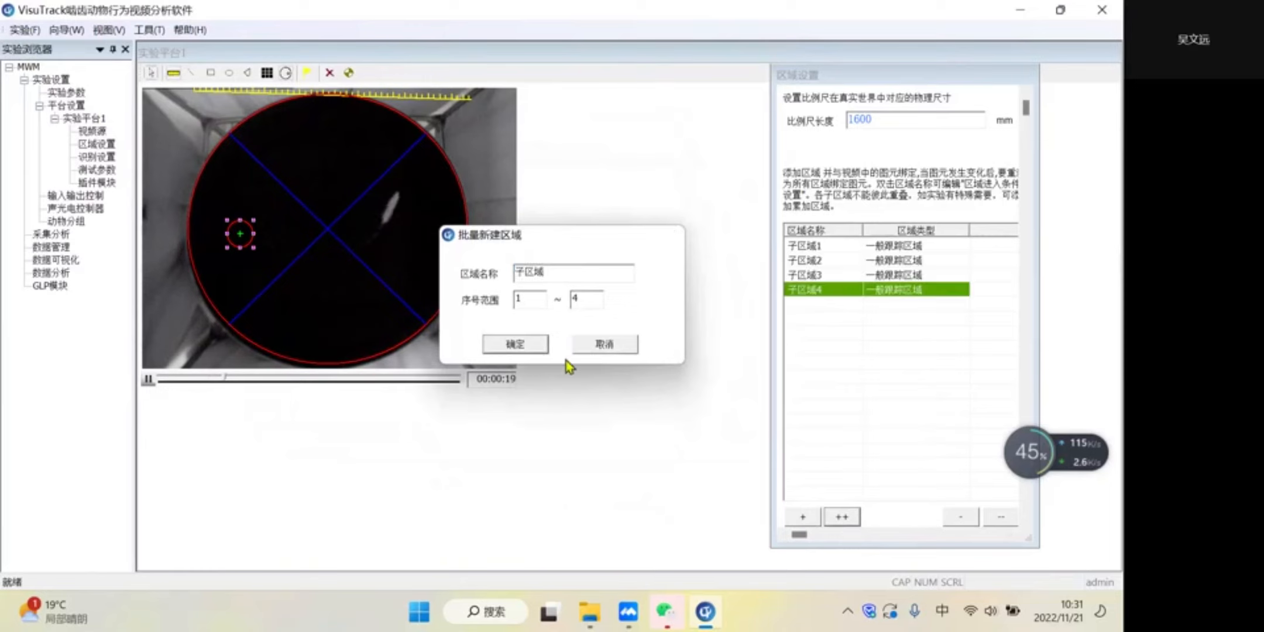
- Add a general tracking region (一般跟踪区域) named 平台
click(802, 517)
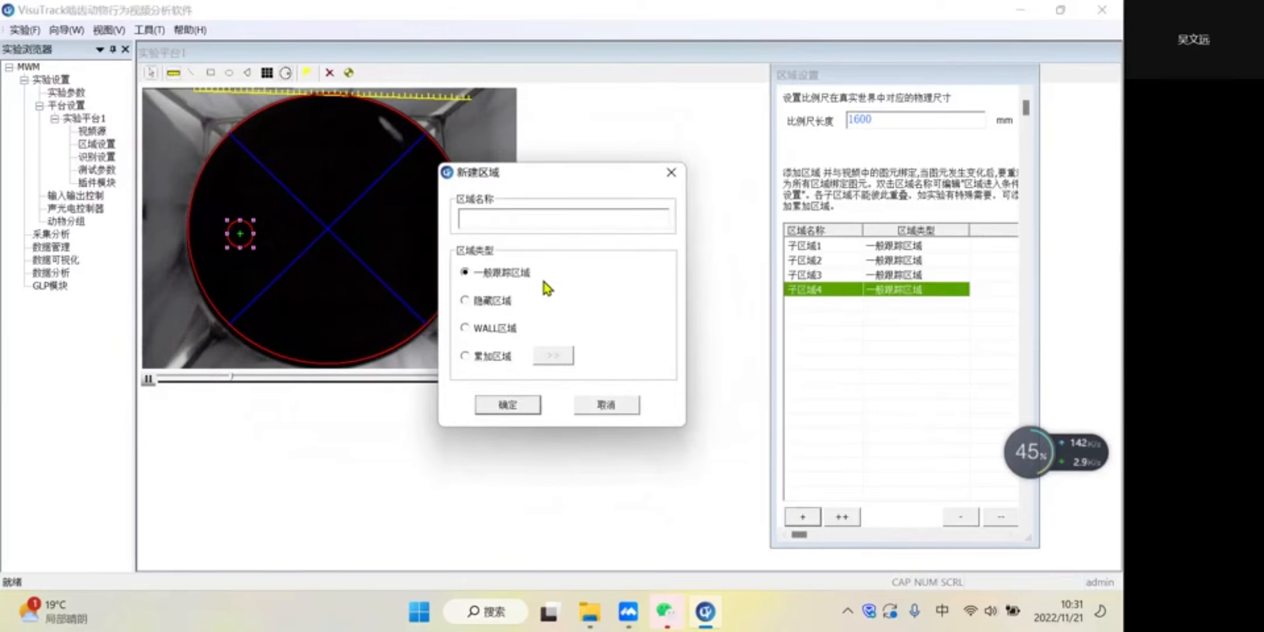
text(pingt)
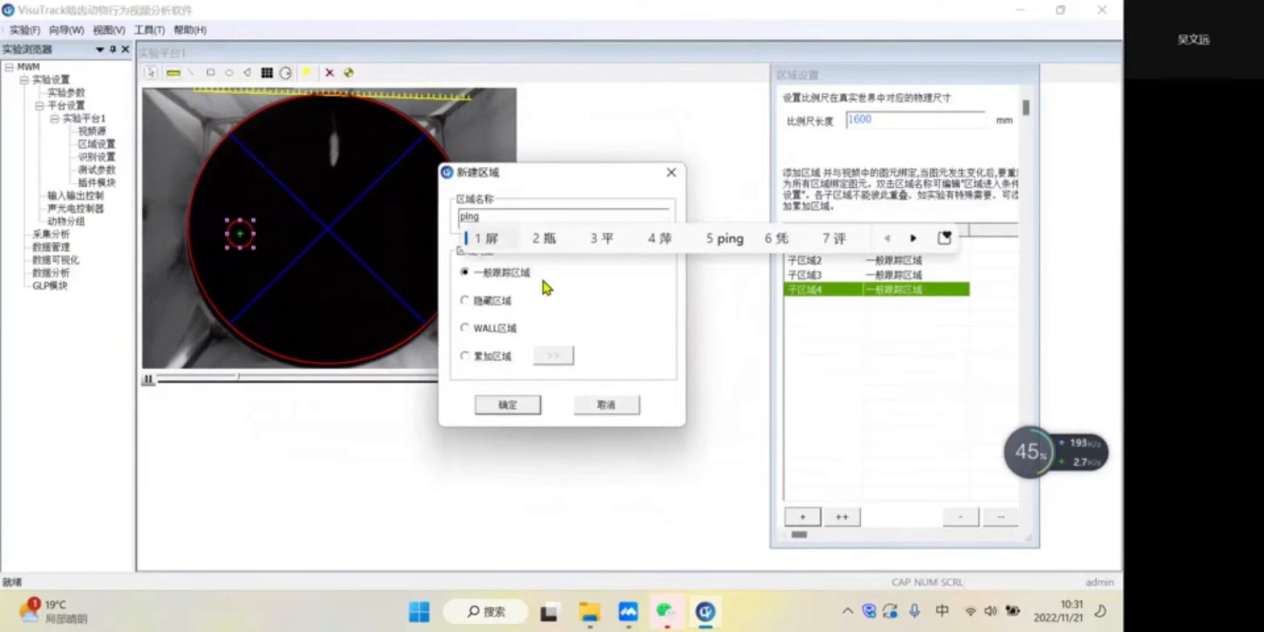
key(space)
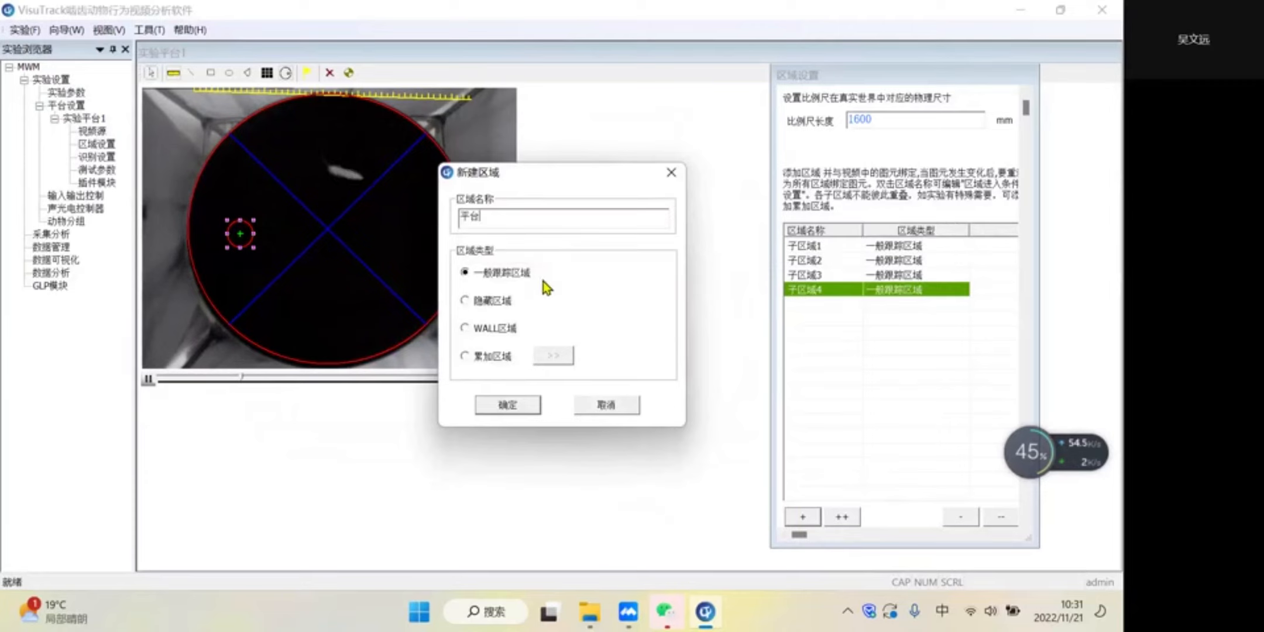
click(512, 404)
- Bind 子区域1 to the right quadrant, 子区域2 to the upper, 子区域3 to the left, 子区域4 to the lower, and 平台 to the small circle
click(828, 251)
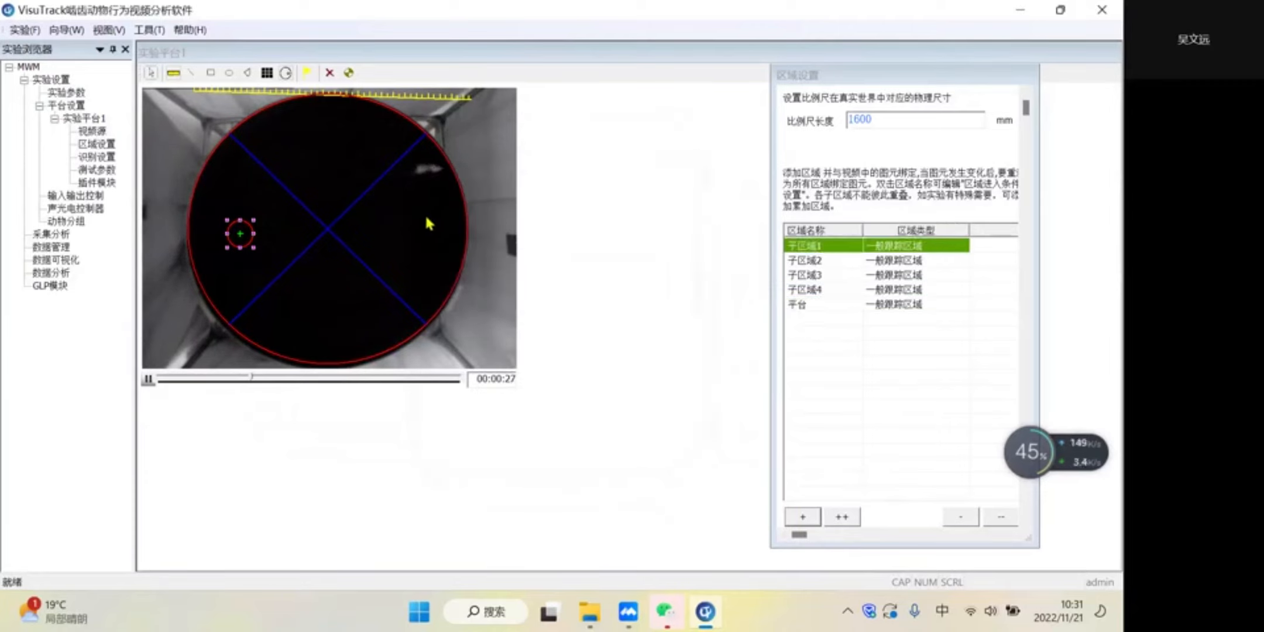
click(839, 259)
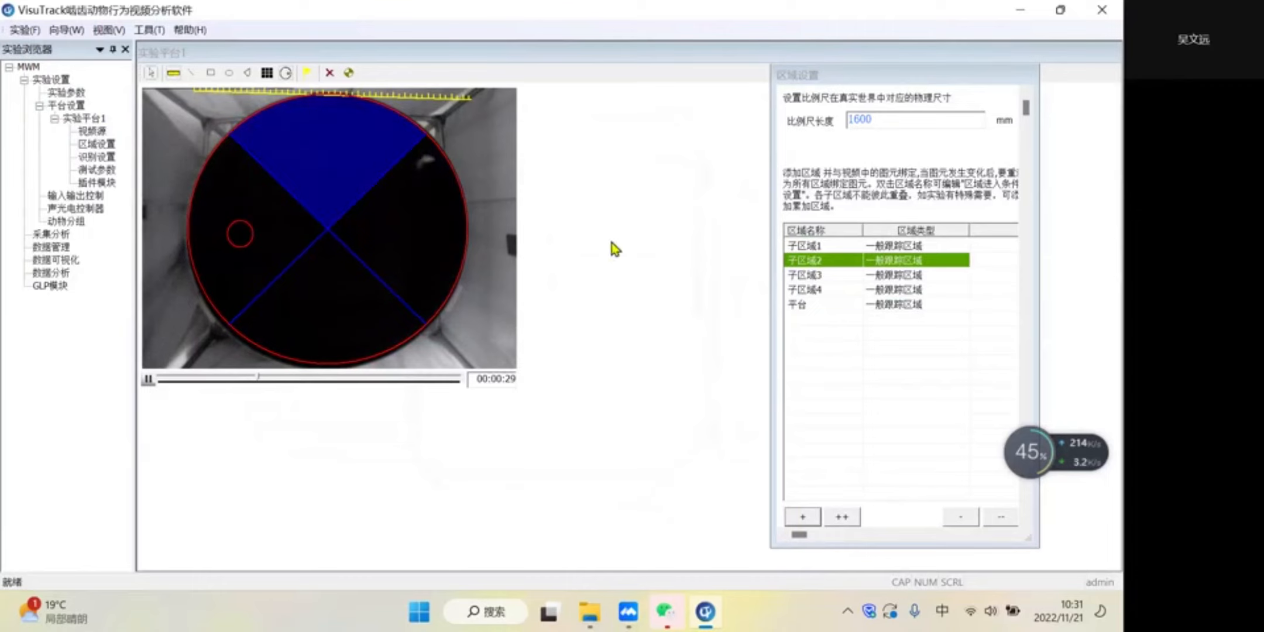
click(823, 274)
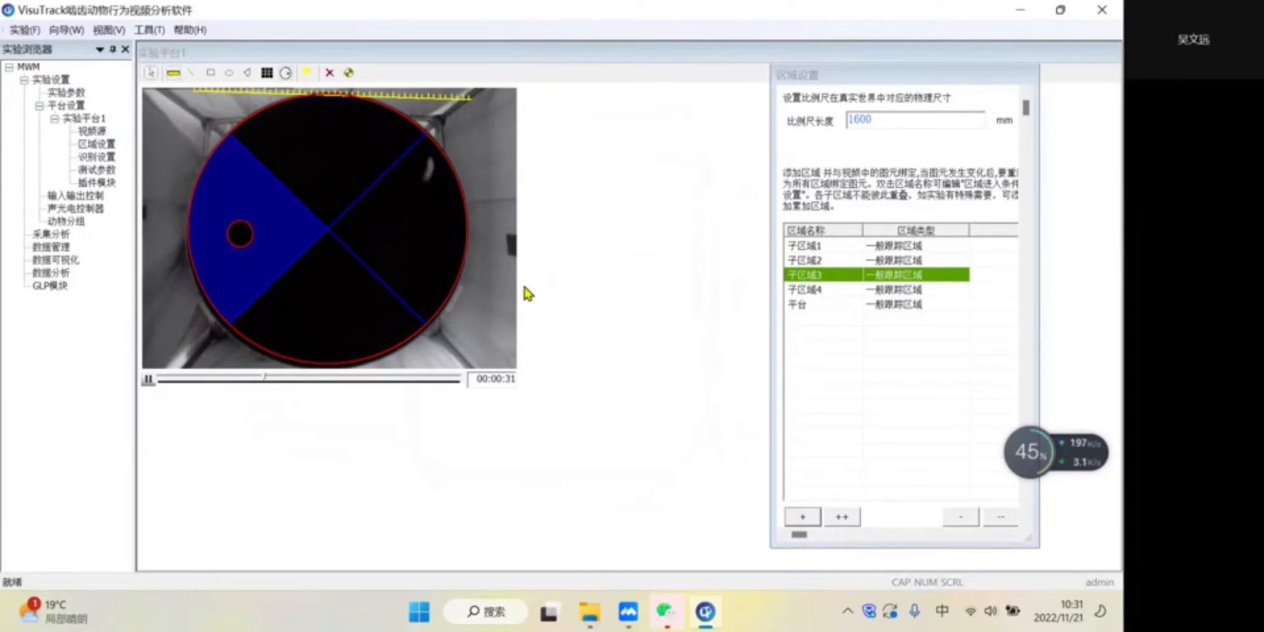
click(803, 291)
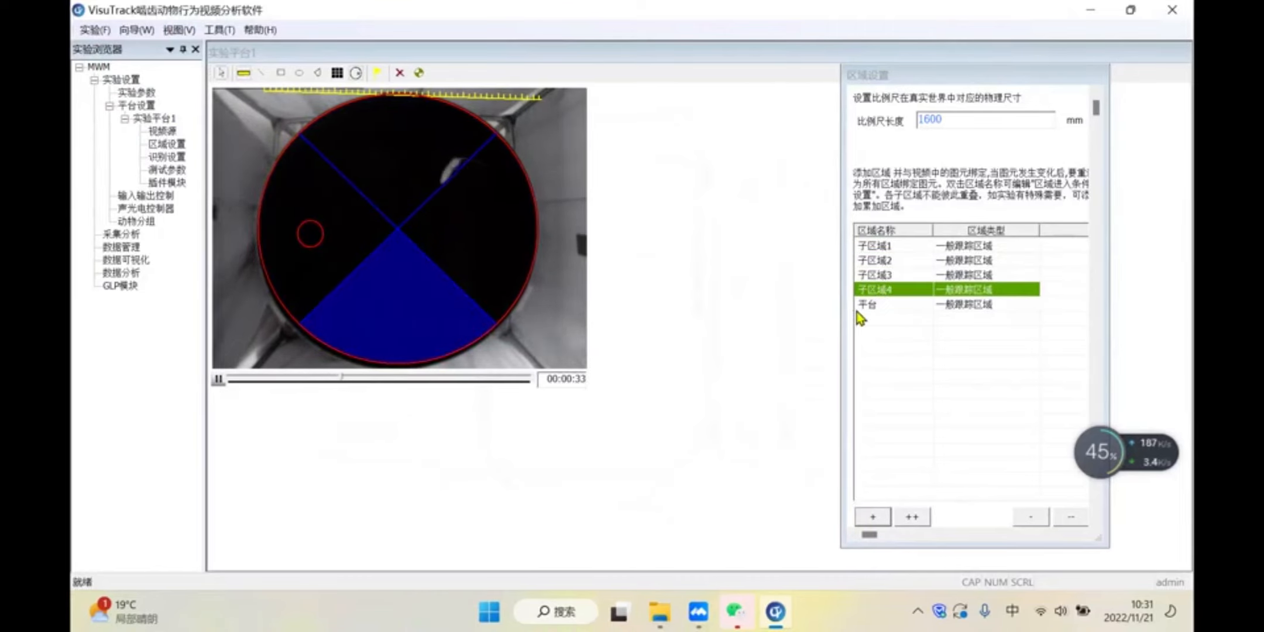
click(796, 306)
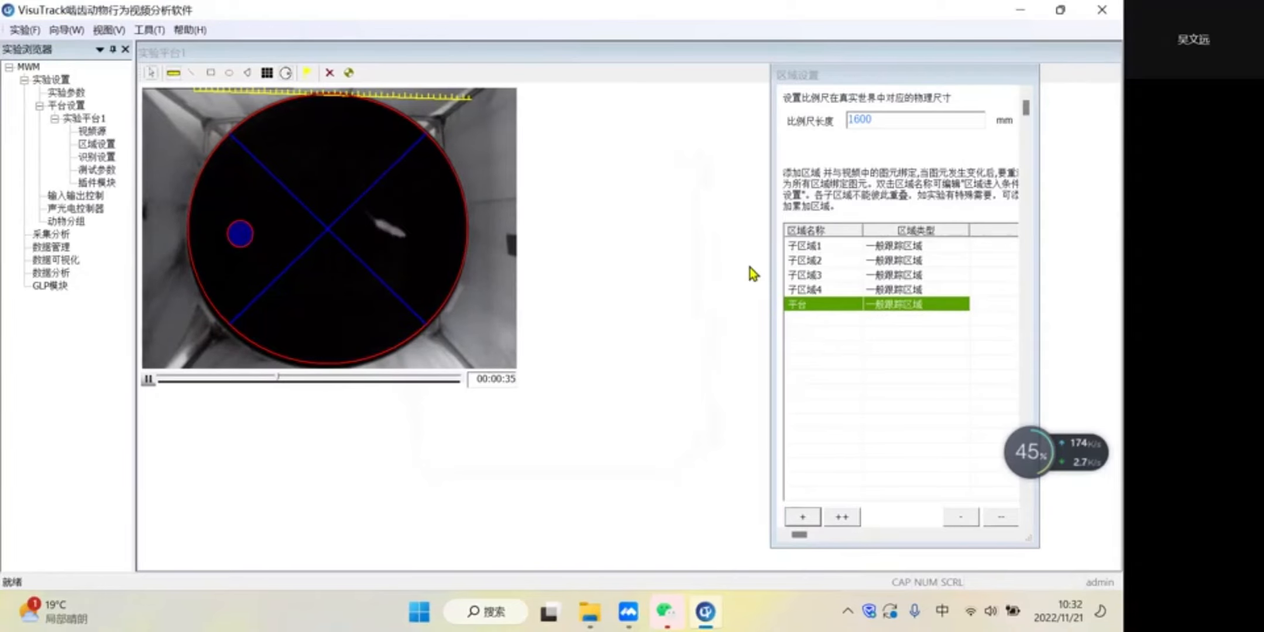
- Check which pool area each region from 子区域1 to 子区域4 and 平台 is bound to
click(890, 247)
click(895, 275)
click(816, 289)
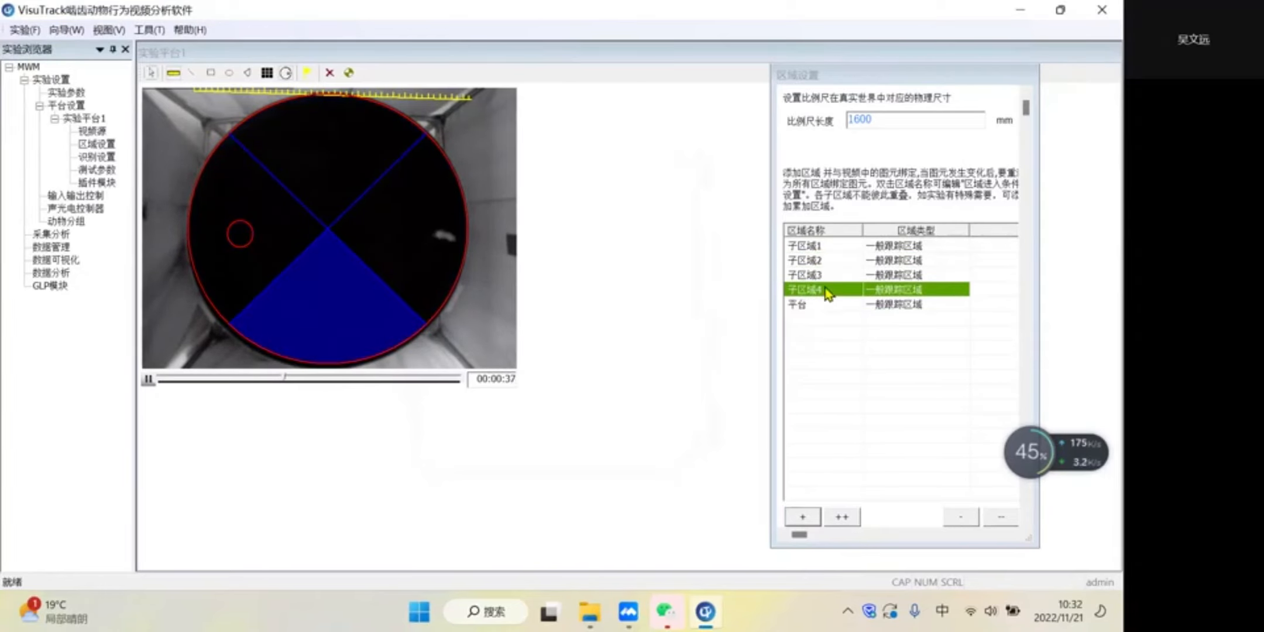
click(806, 305)
click(816, 247)
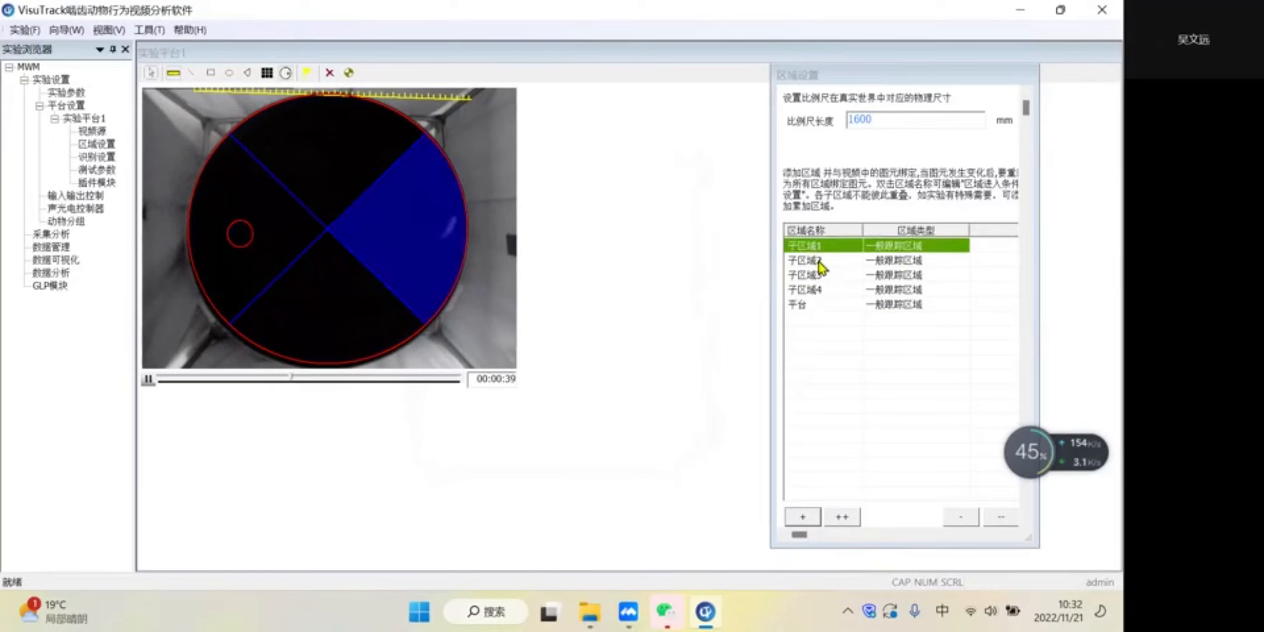
click(816, 260)
click(816, 275)
click(816, 290)
click(816, 304)
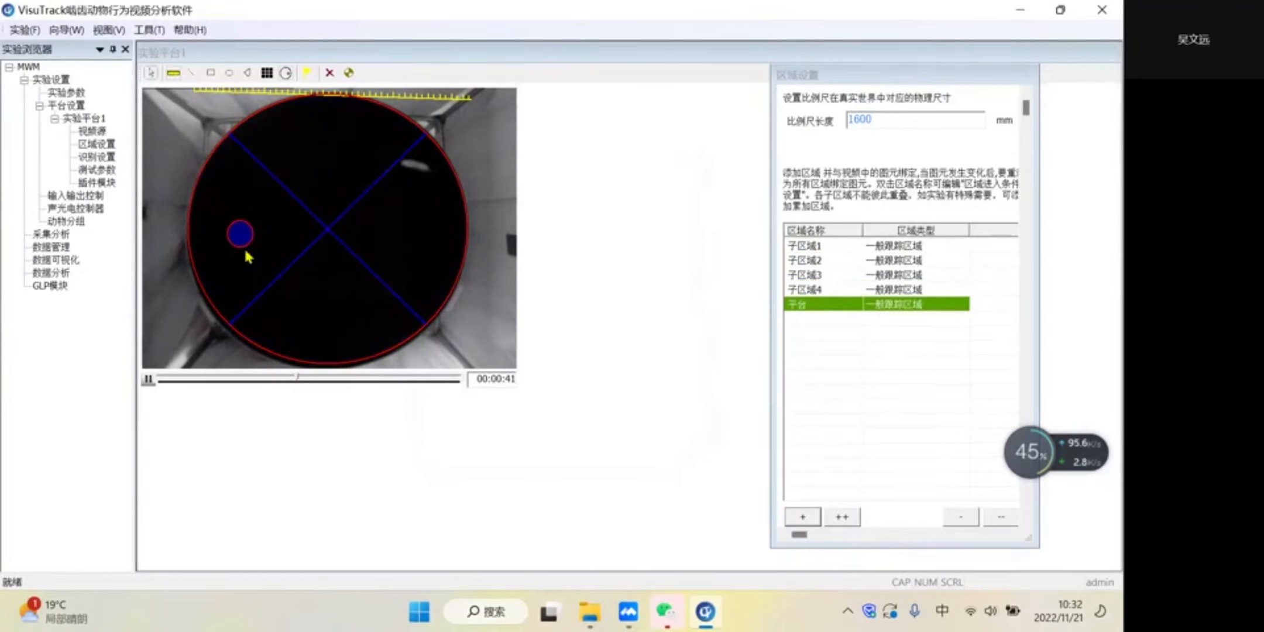
- Run smart recognition (智能识别) with a rectangle around the animal, accept it, and set the recognition position to three points (三点)
click(97, 156)
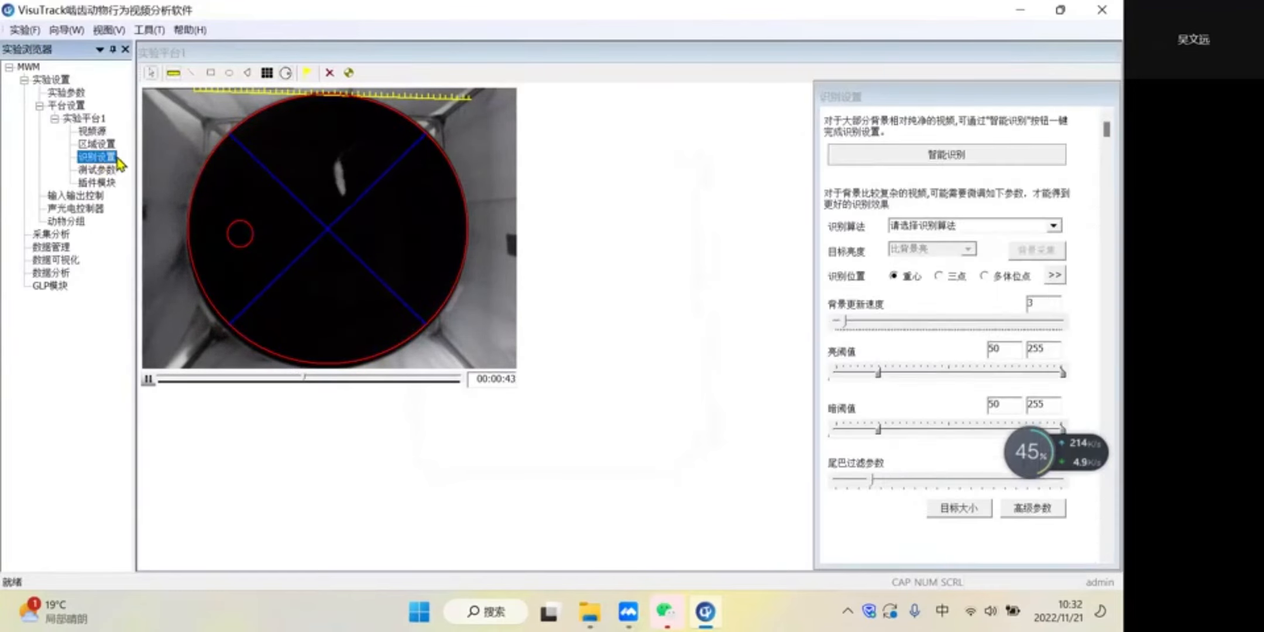
click(969, 153)
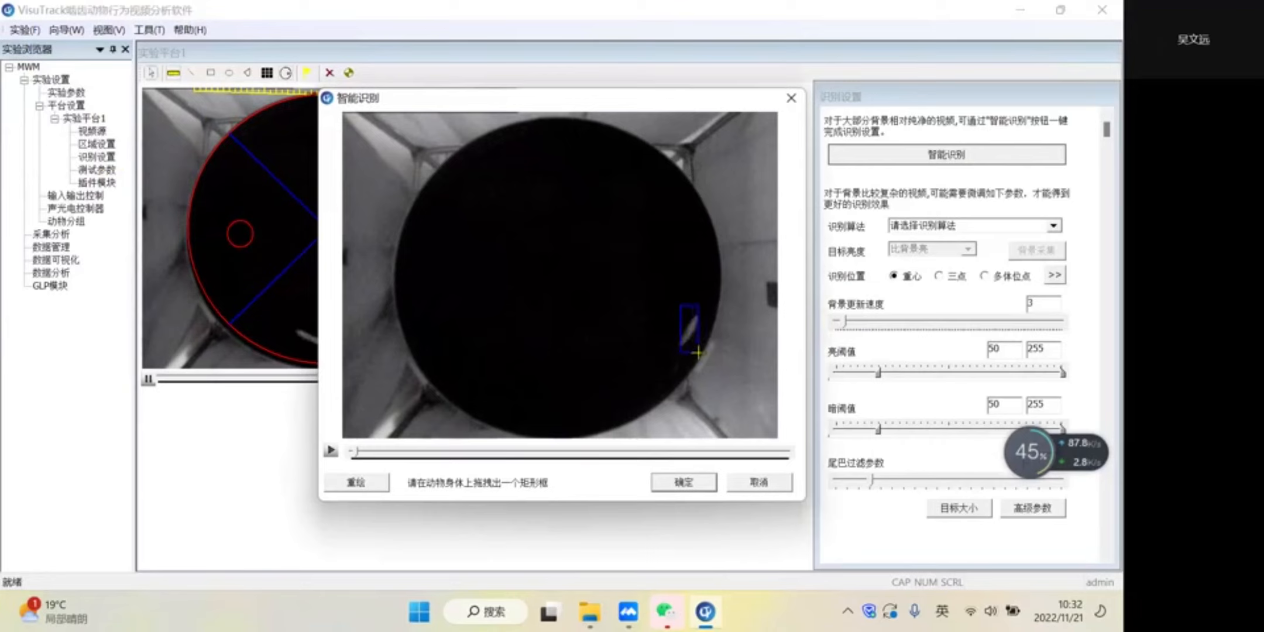
drag(699, 352, 699, 354)
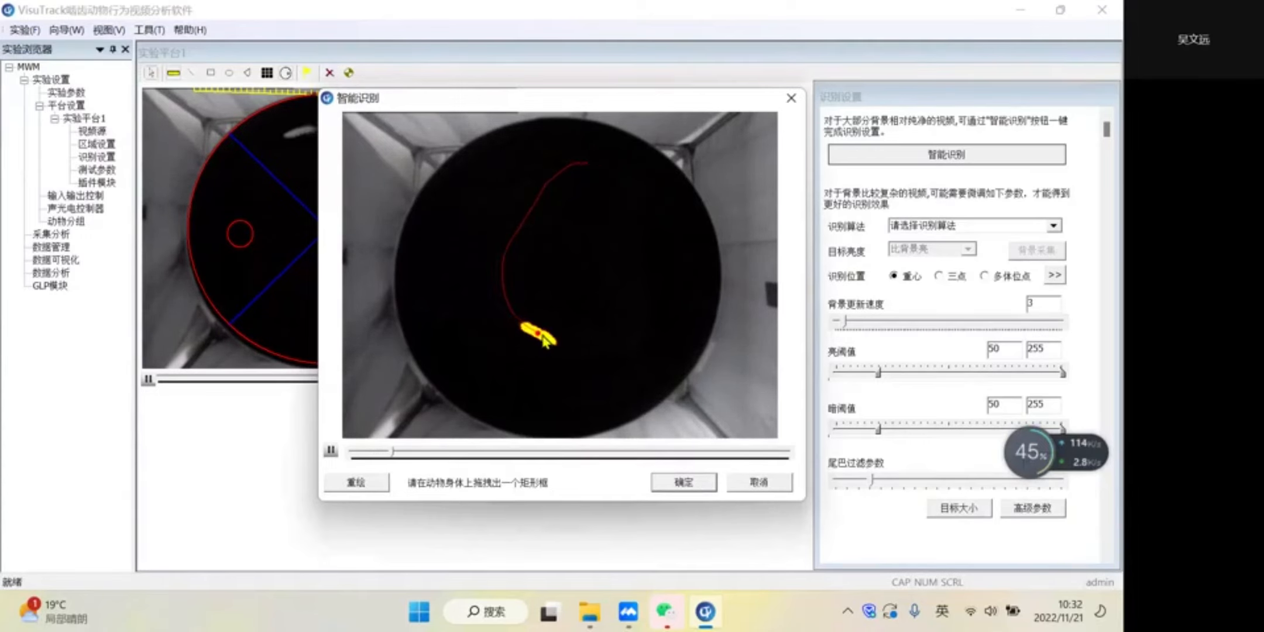
click(708, 485)
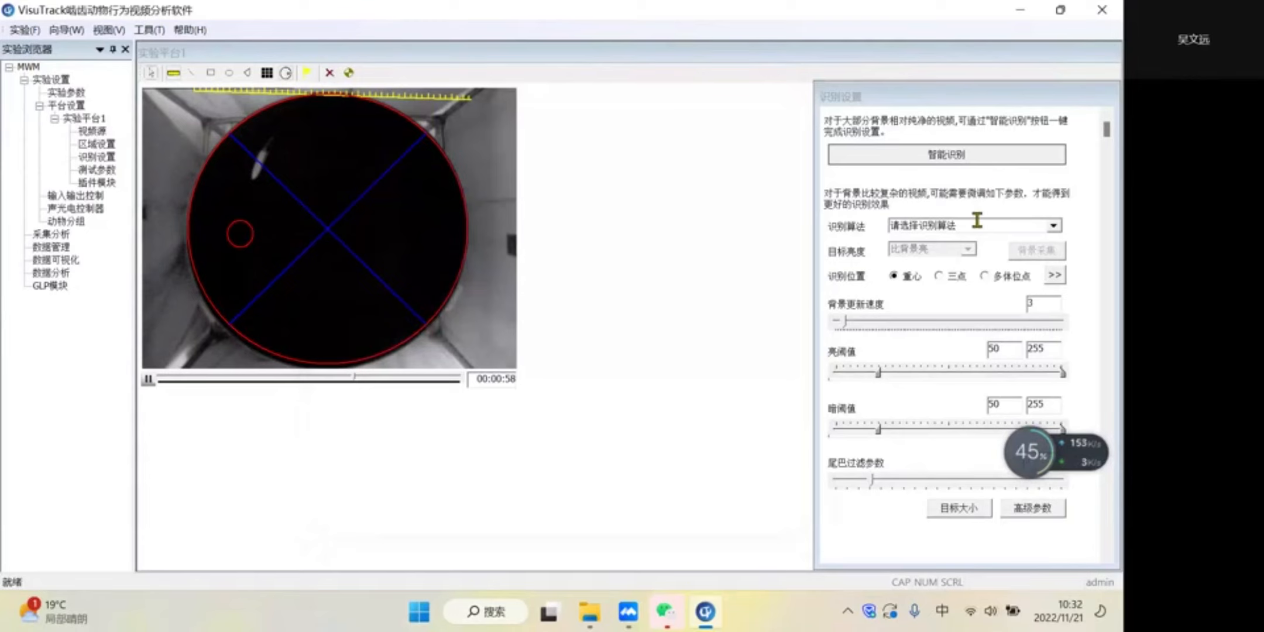
click(938, 276)
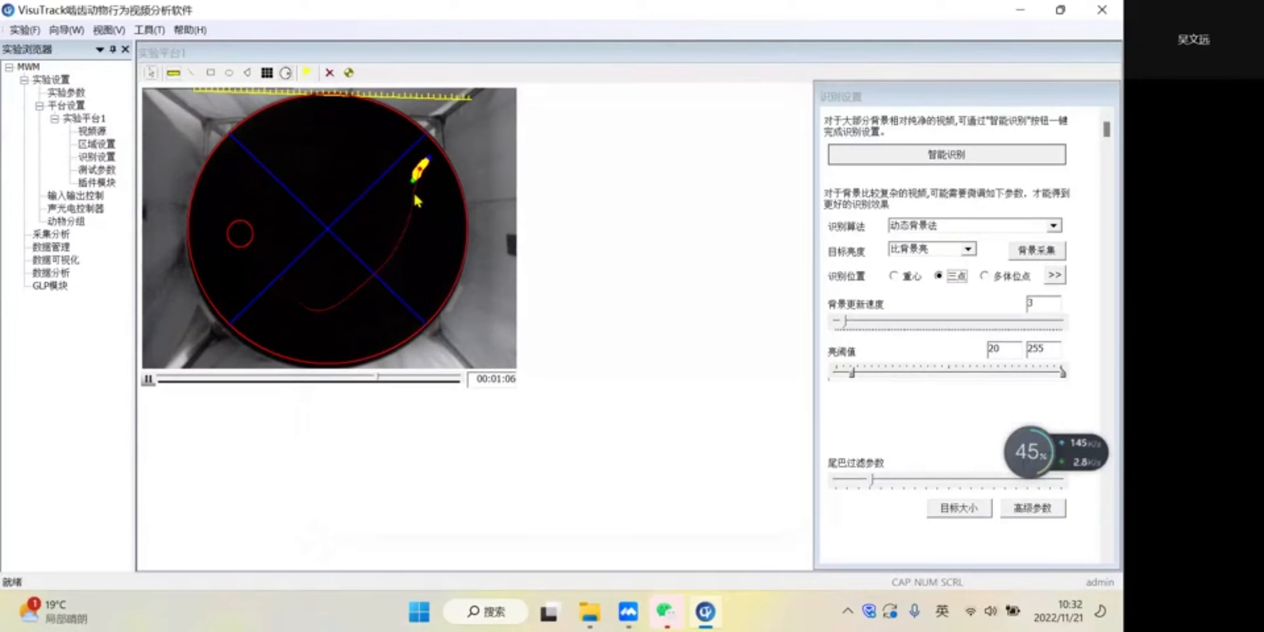
- Set the test duration in the test parameters to 90 s and move the parameters window further inward
click(101, 171)
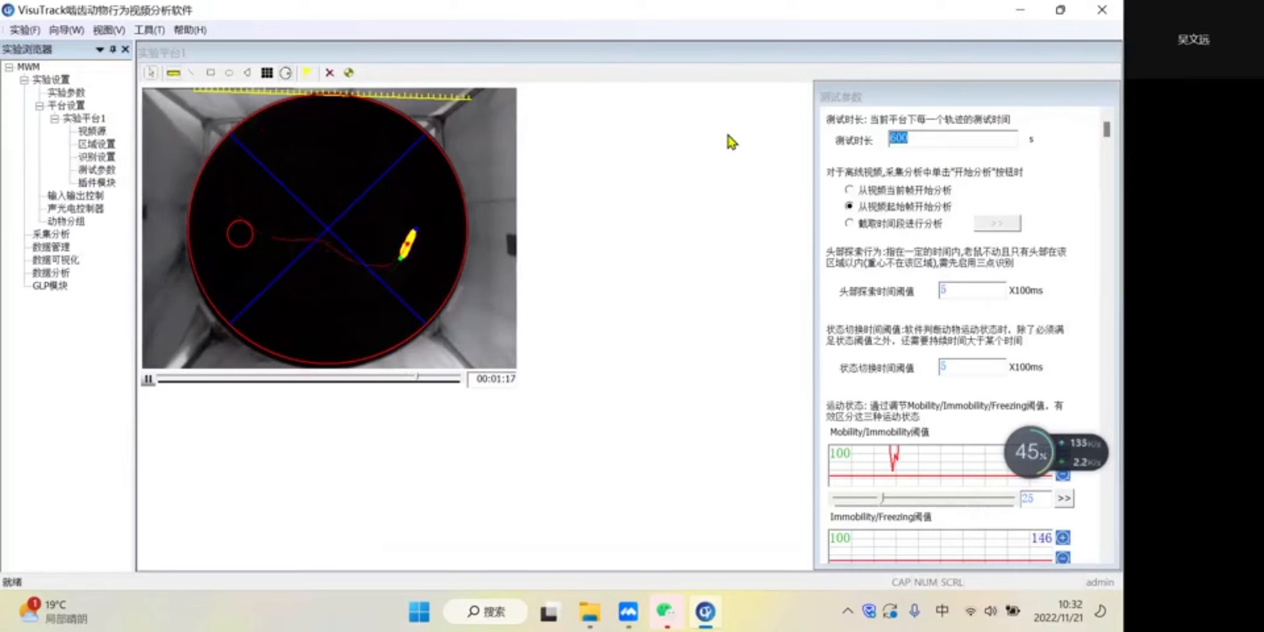
text(90)
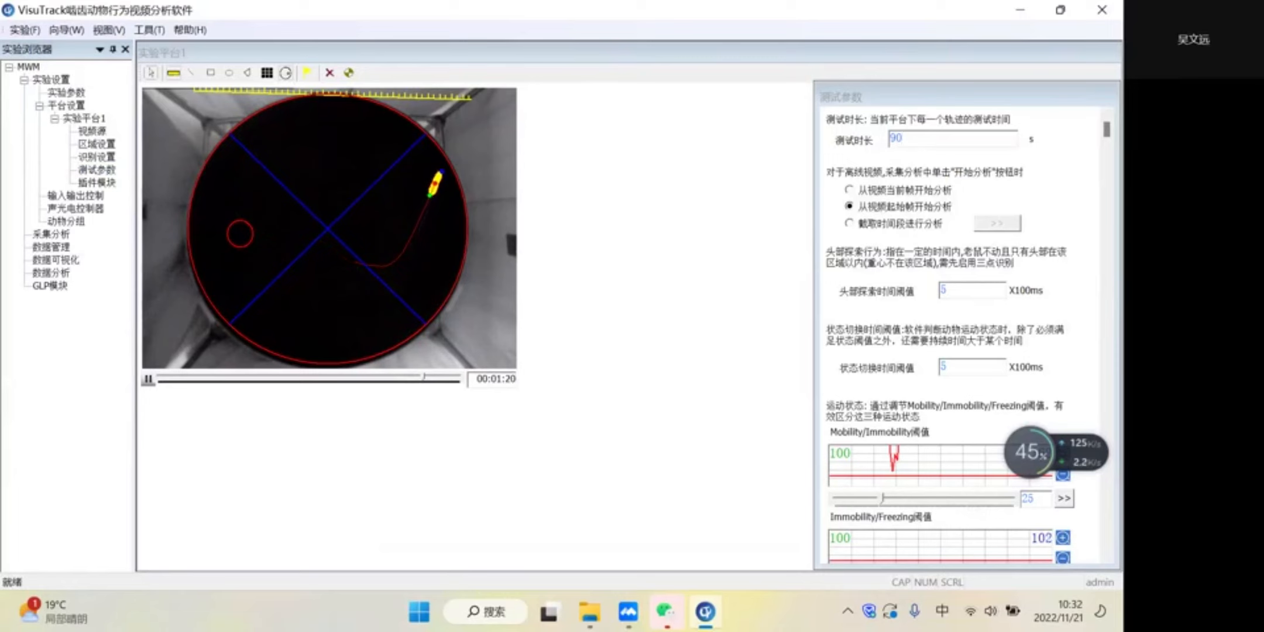
drag(870, 97, 833, 85)
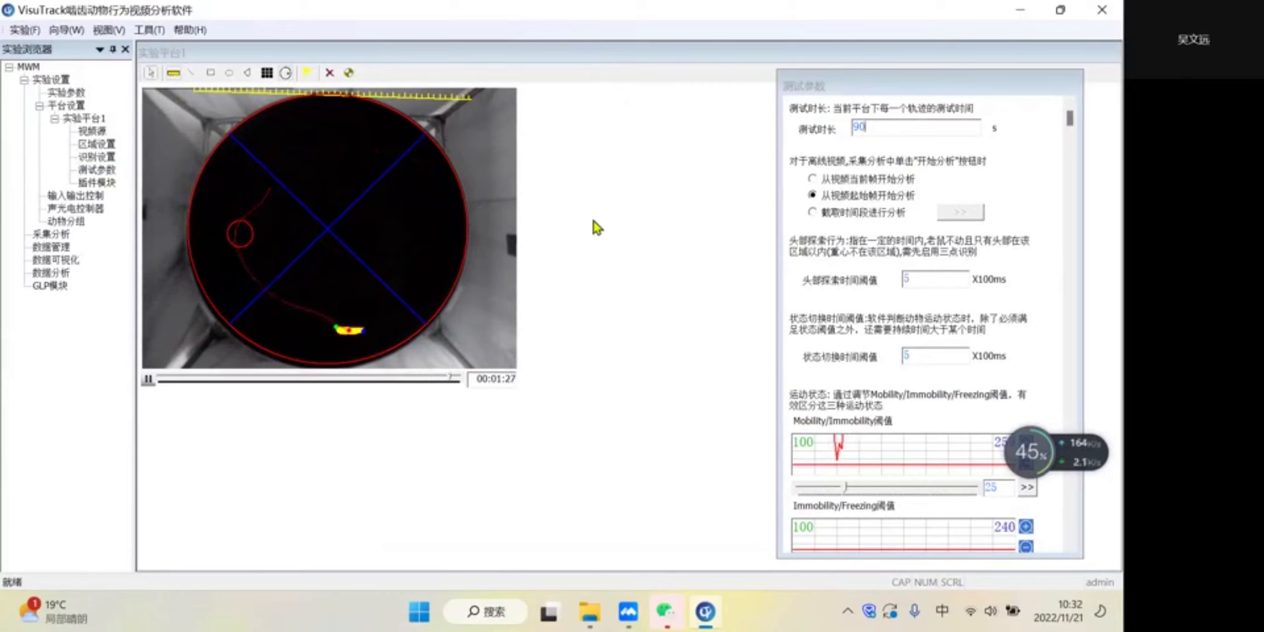
drag(930, 87, 927, 76)
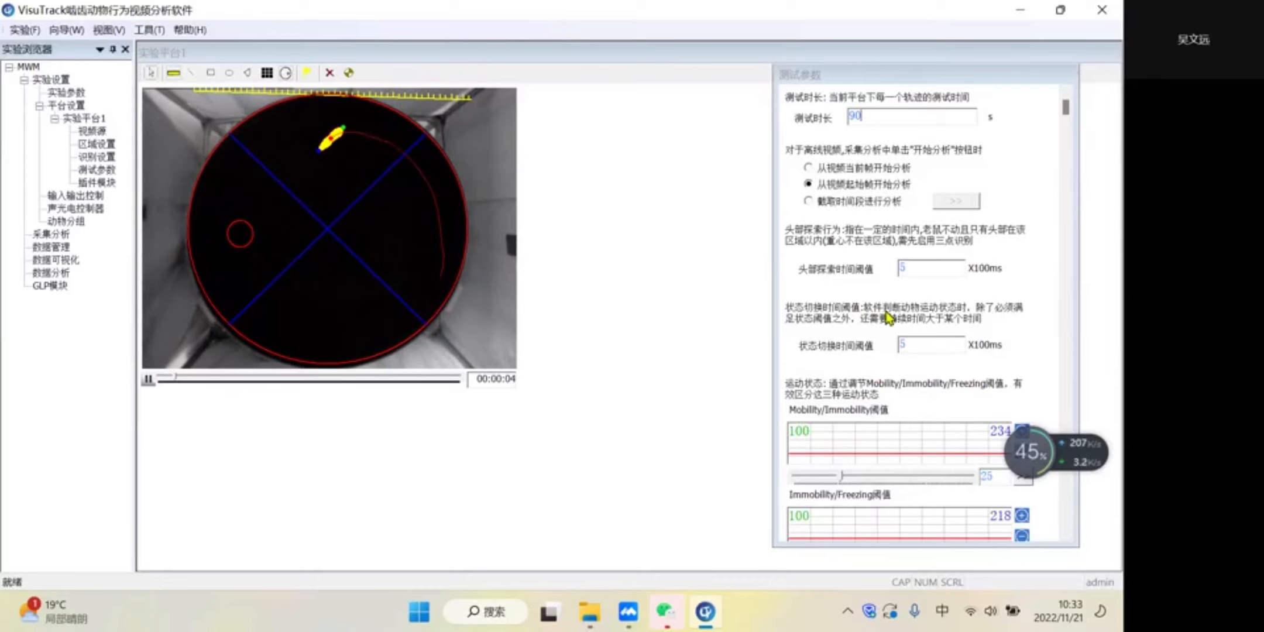
- Choose Morris水迷宫 as the plugin type for the test platform and enable the plugin
click(97, 182)
click(1040, 153)
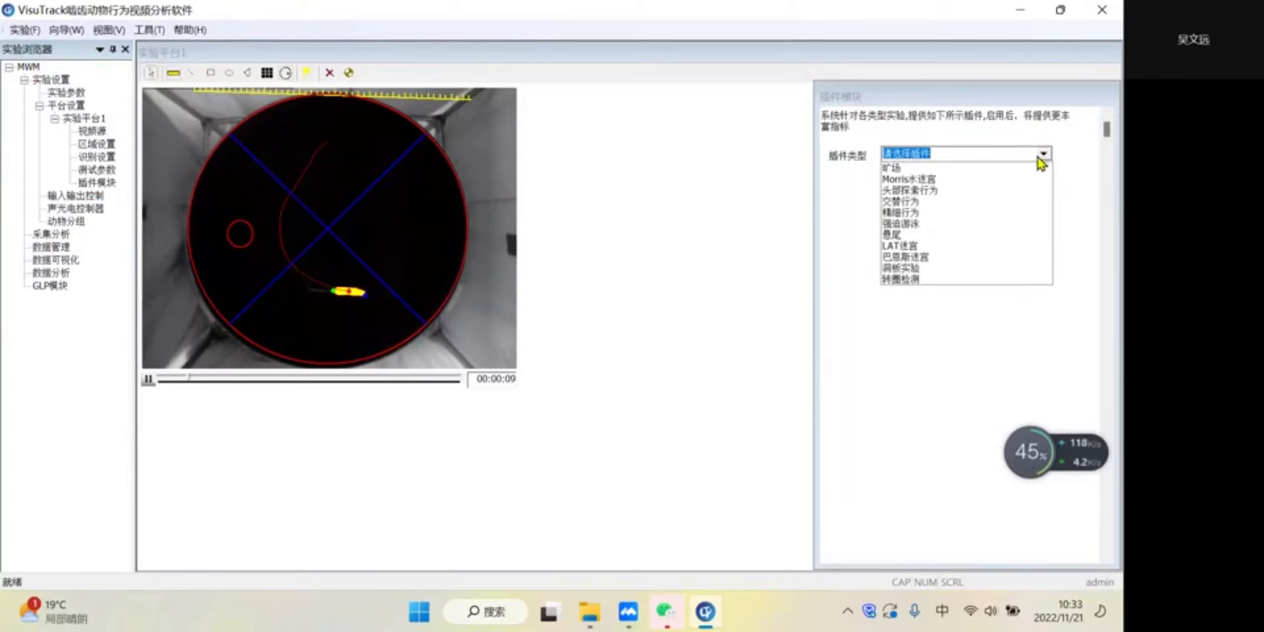
click(1013, 178)
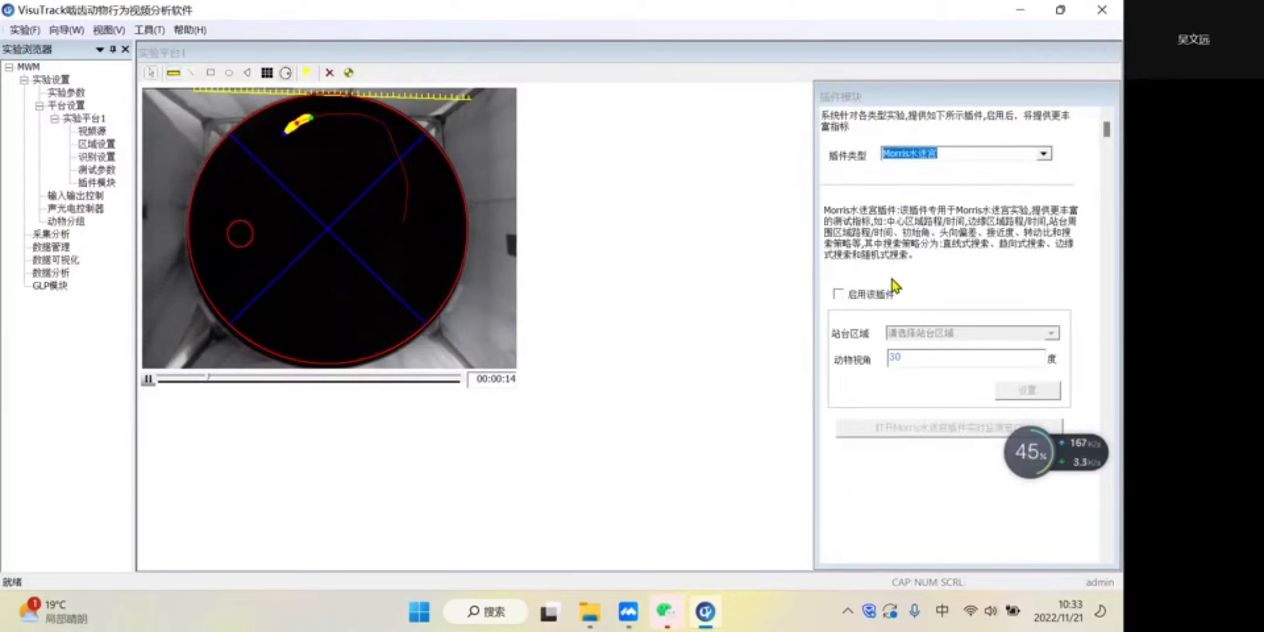
click(865, 296)
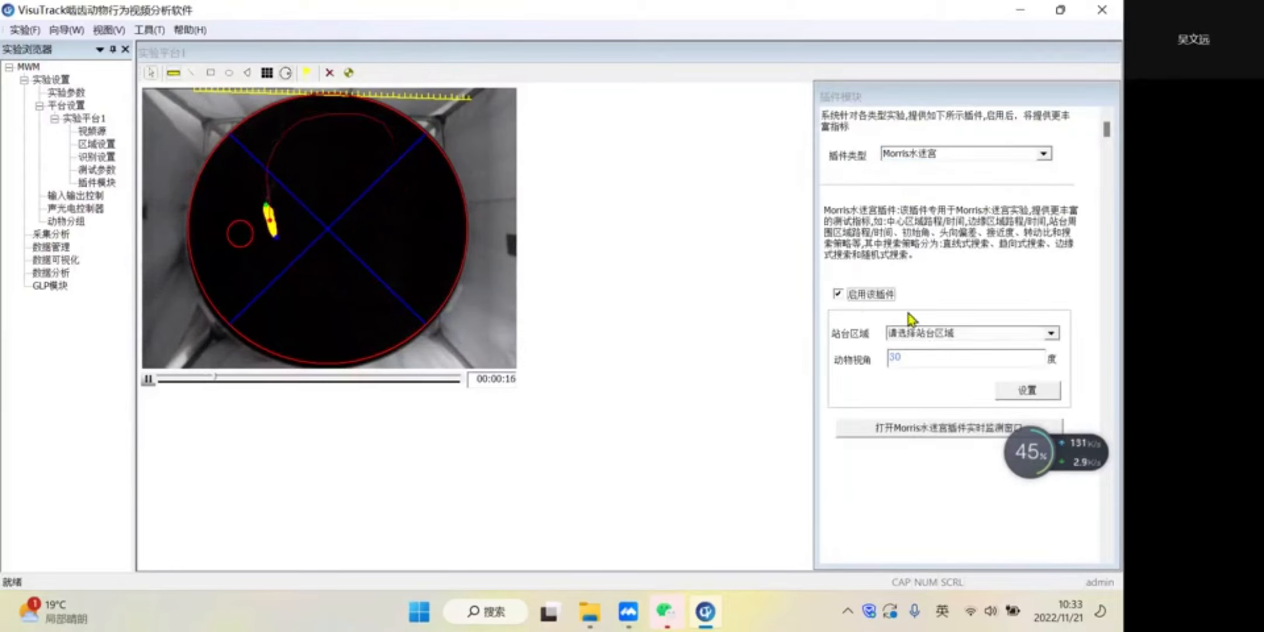
- Set the plugin's platform region to 平台, apply it with the 30° animal view angle, and open the Morris water maze real-time monitoring window
click(1051, 334)
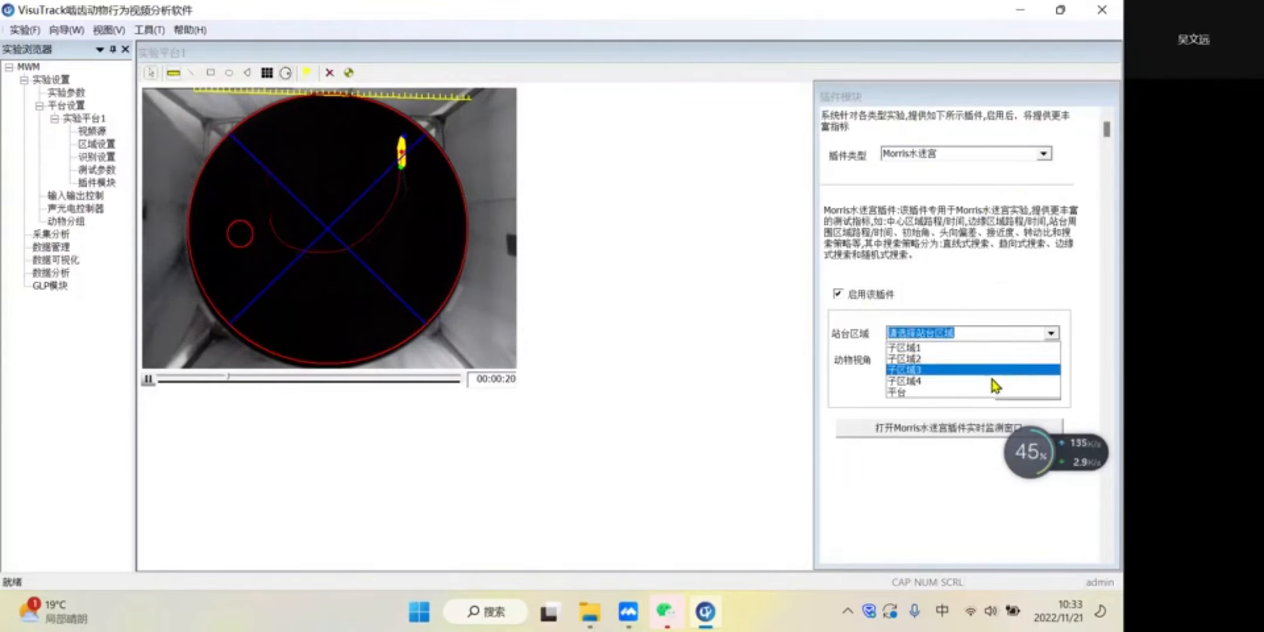
click(966, 393)
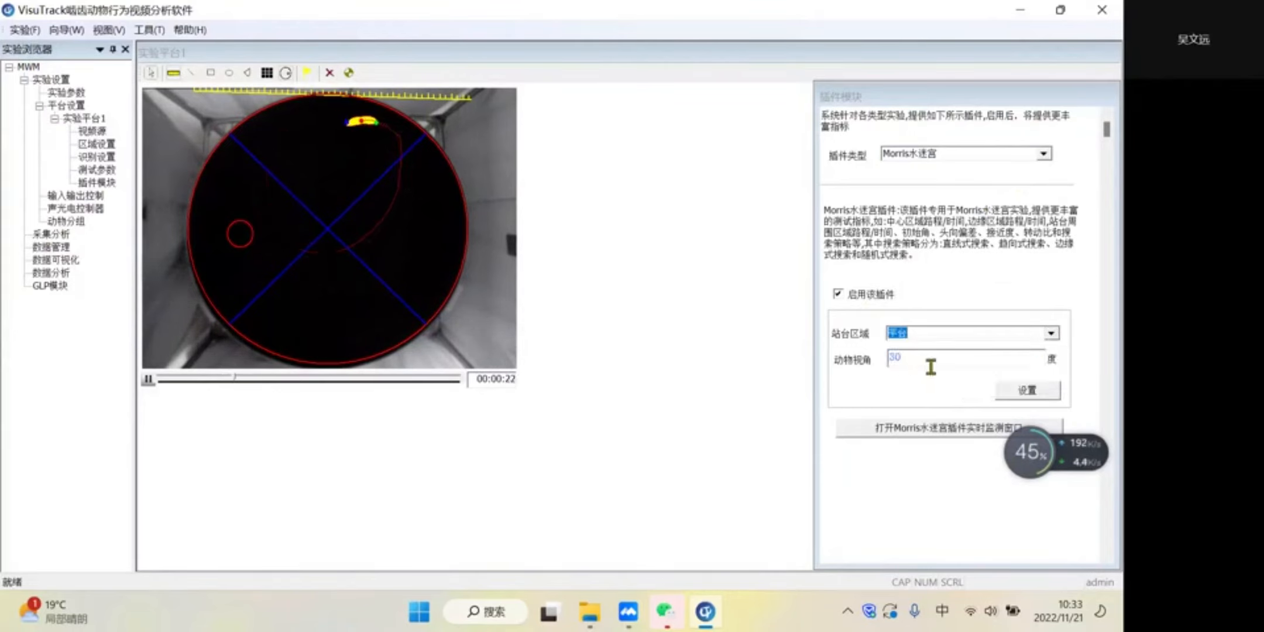
click(1025, 391)
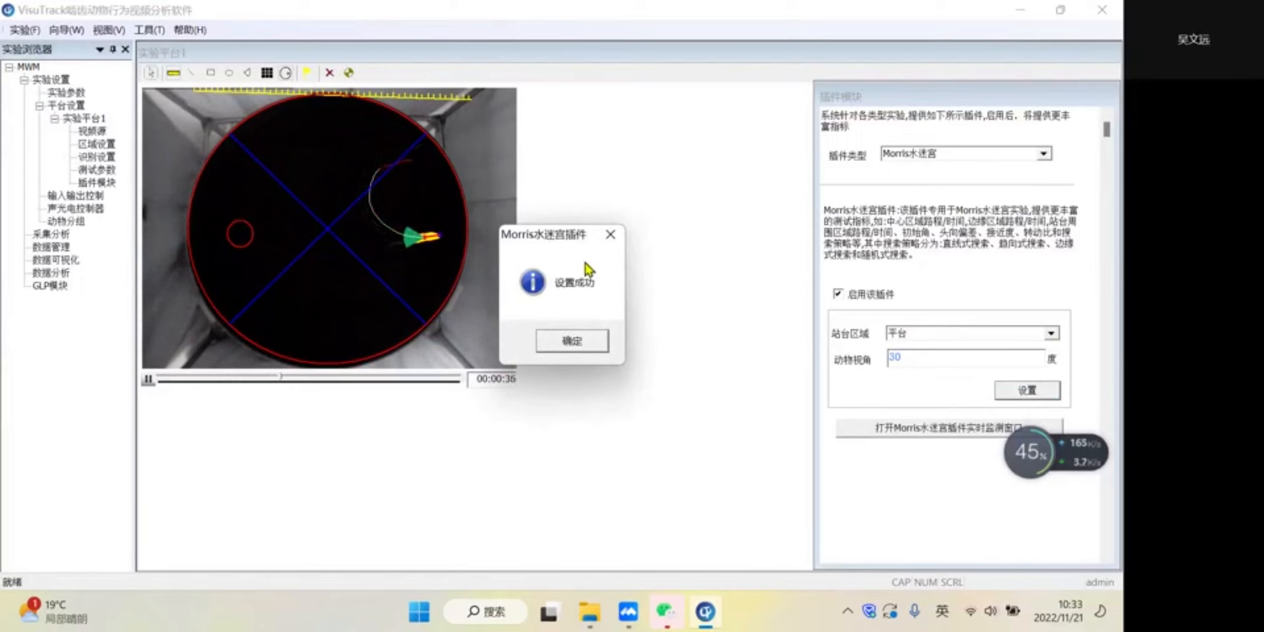
click(571, 349)
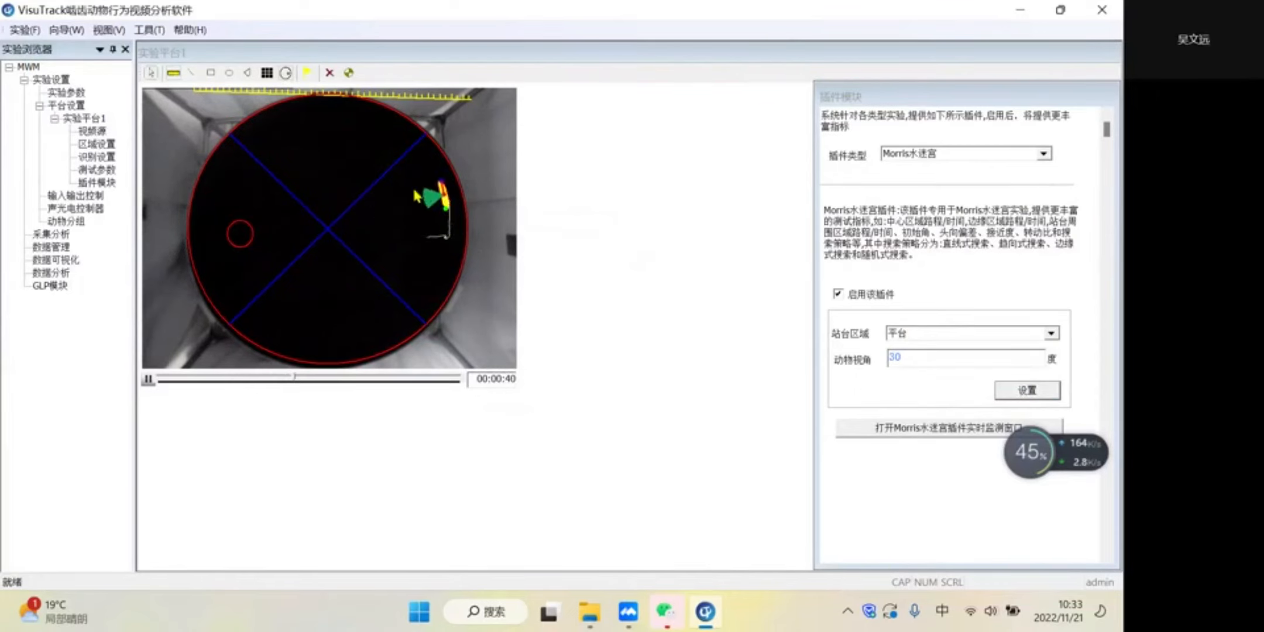
click(900, 430)
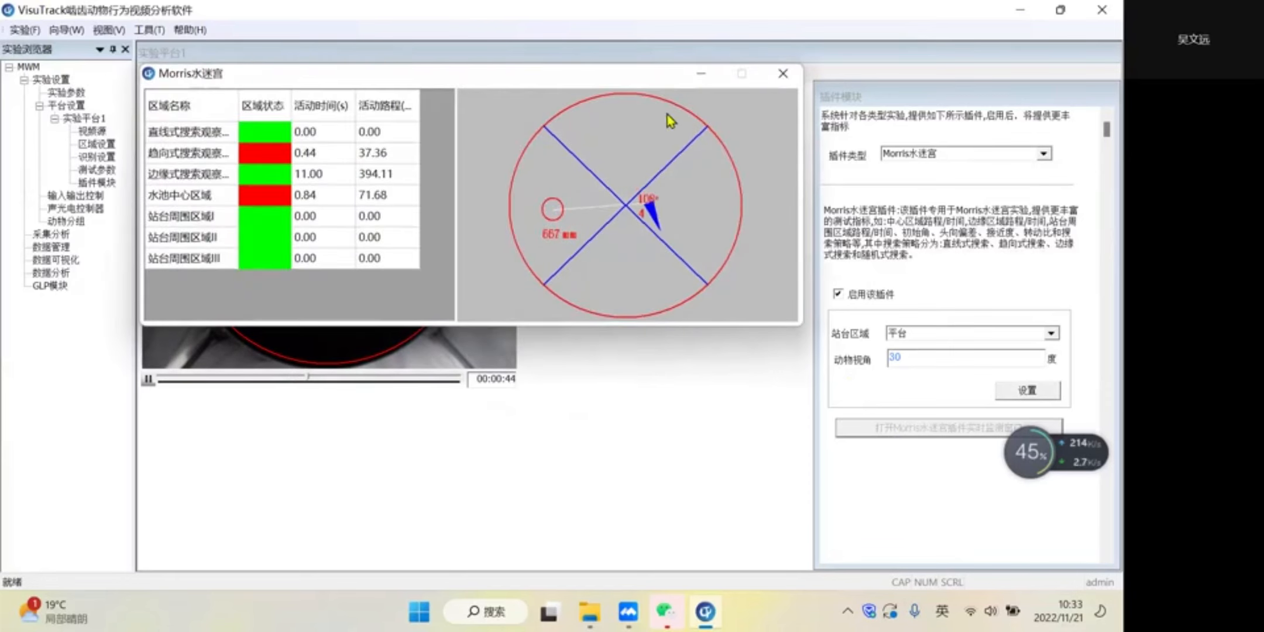
- Move the Morris monitoring window clear of the video, highlight the straight-line (直线式) and edge (边缘式) search areas, and close it
drag(418, 74, 771, 137)
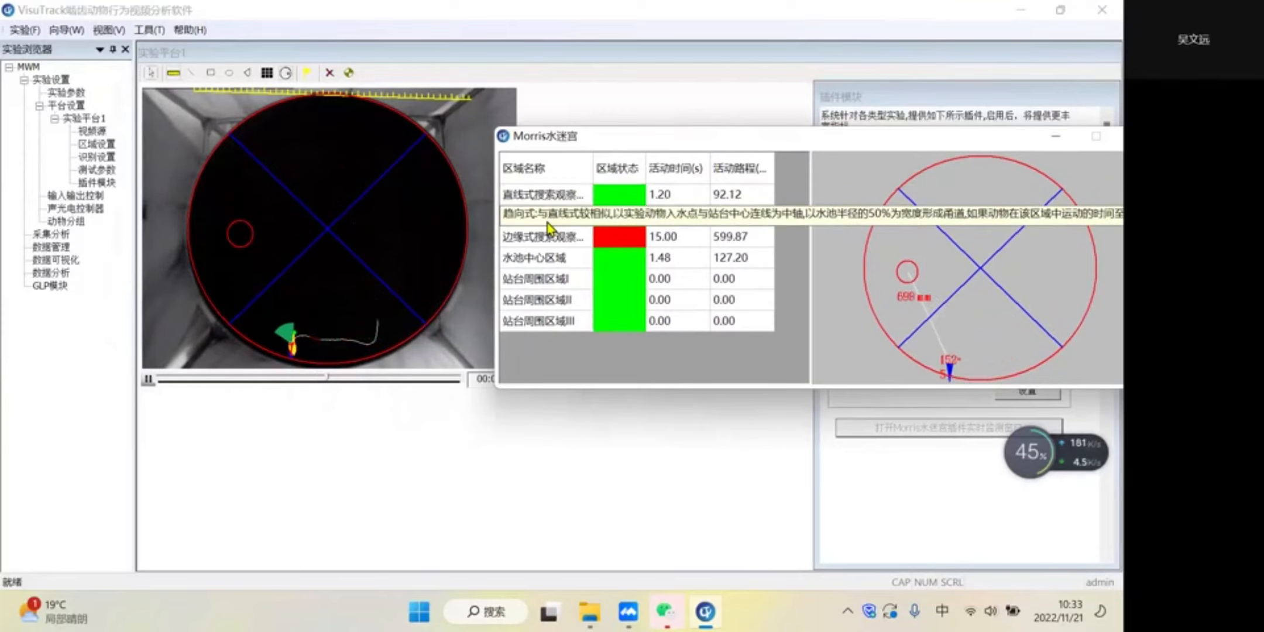
drag(800, 141, 712, 129)
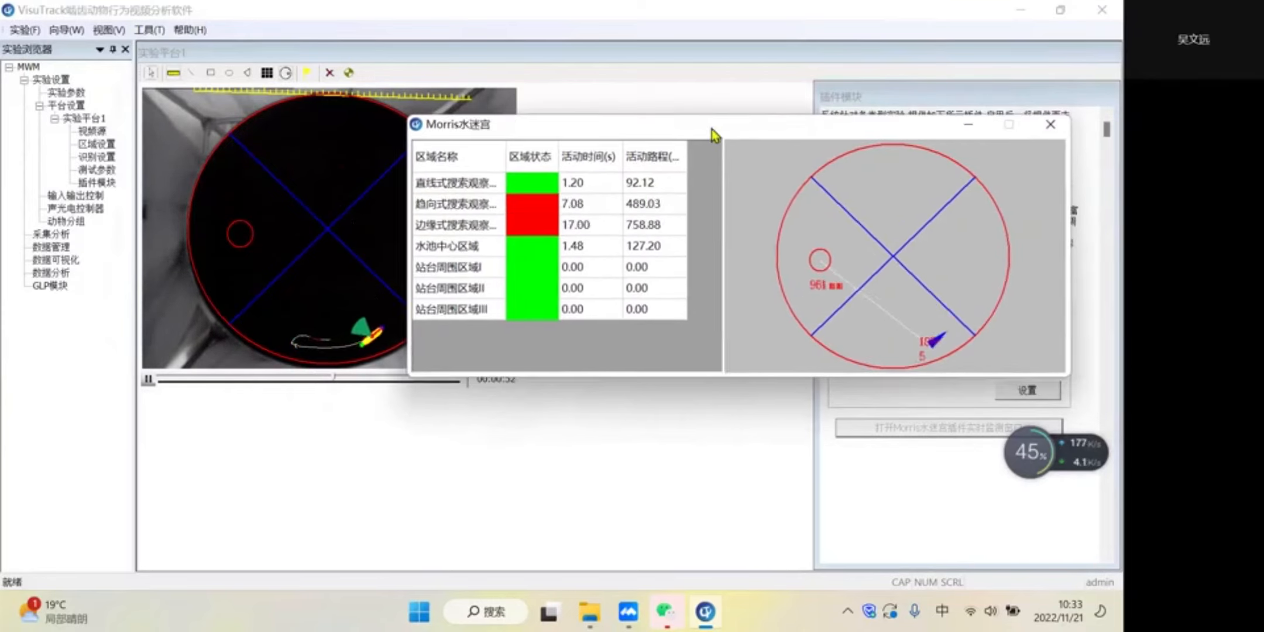
click(465, 186)
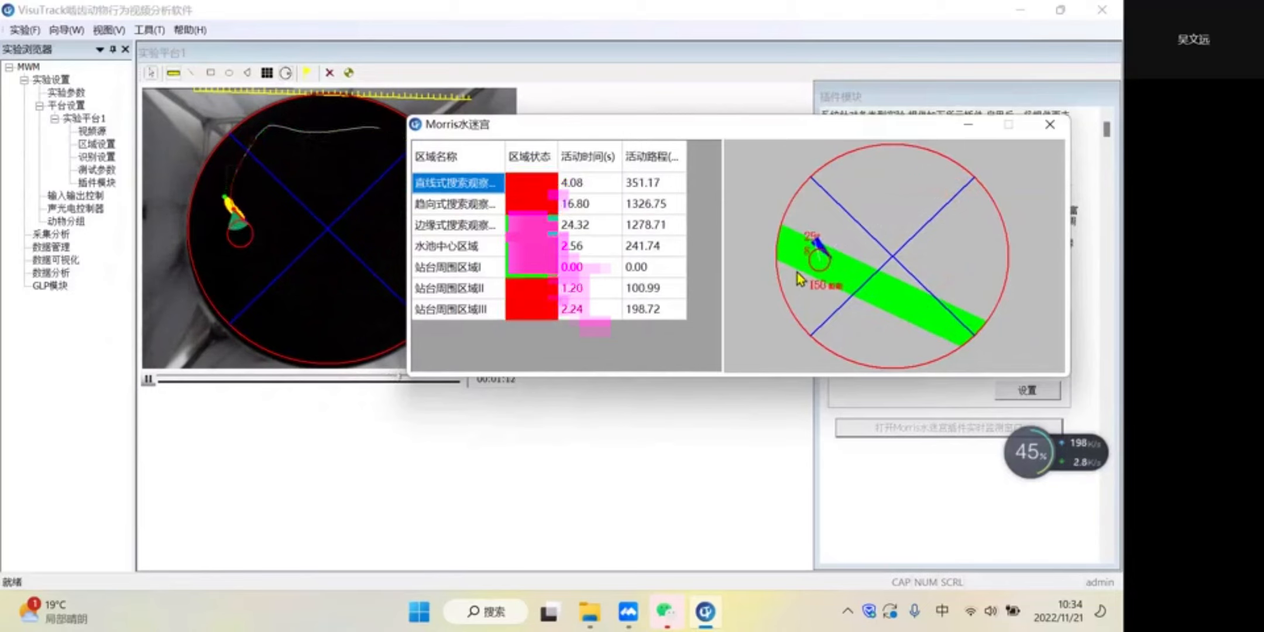
click(489, 225)
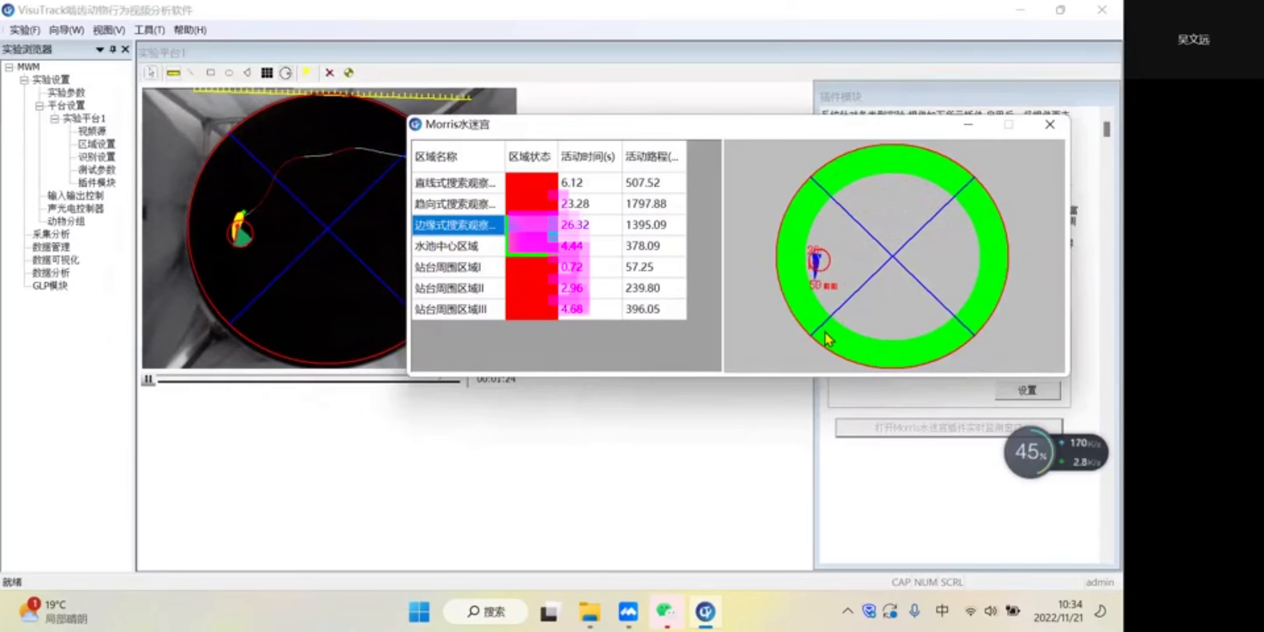
click(1049, 124)
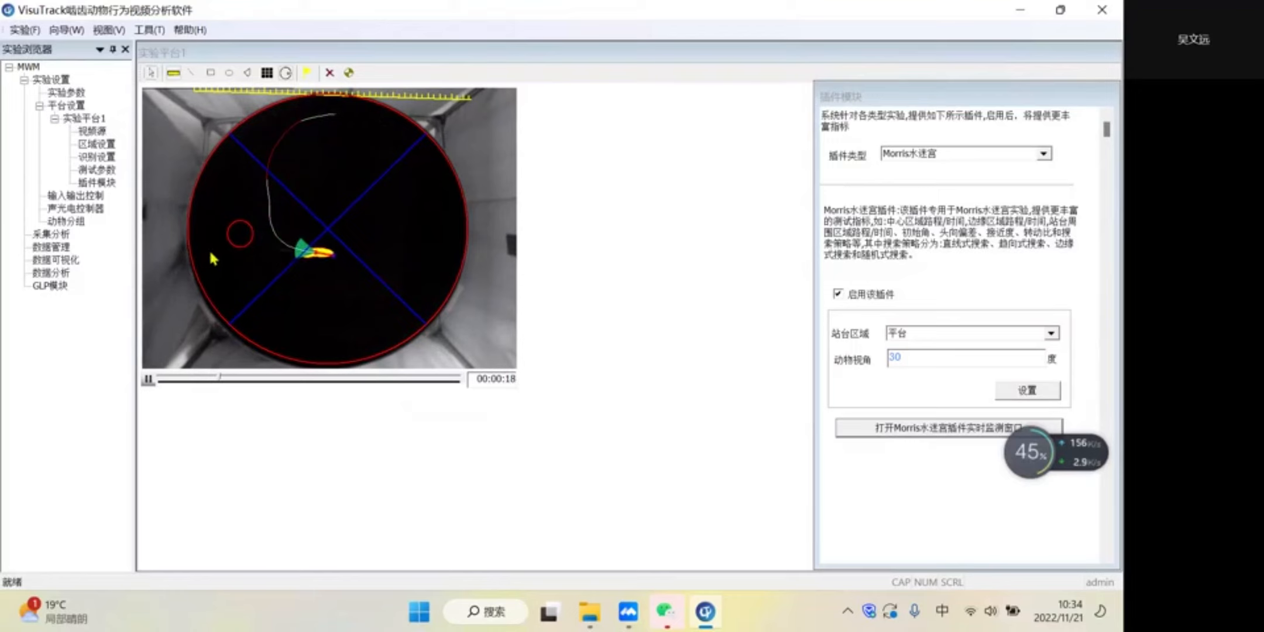
- Define an experimental group named a with 10 animals in the animal grouping (动物分组)
click(67, 221)
click(261, 106)
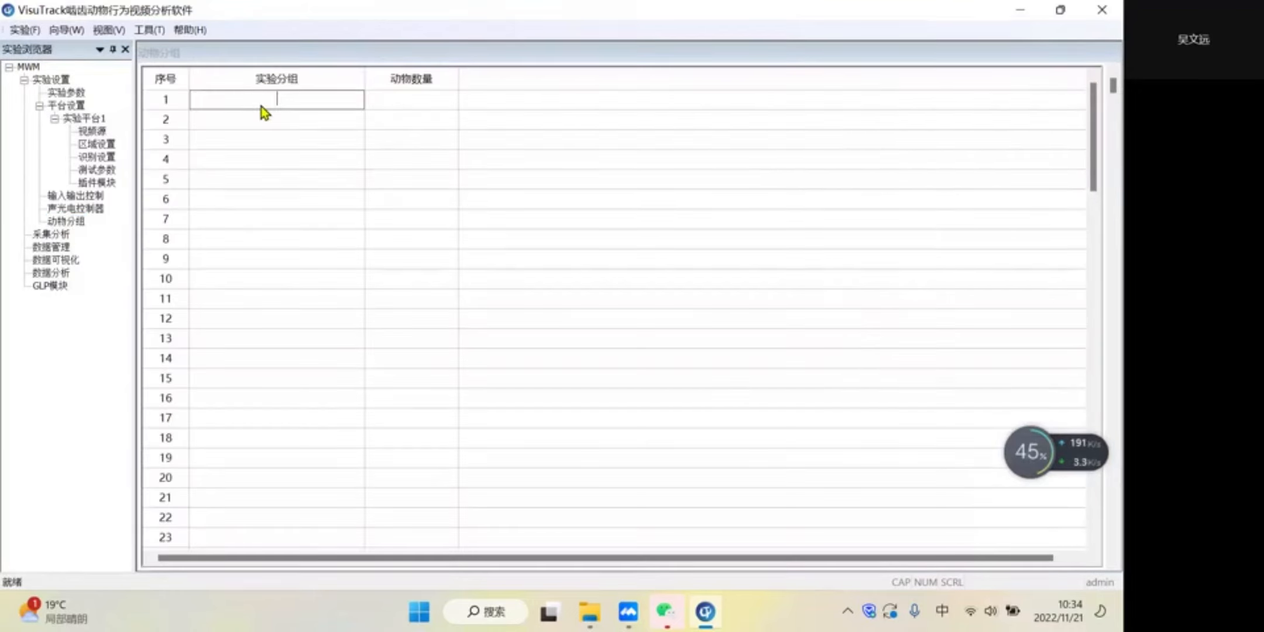
text(a)
key(shift)
click(400, 99)
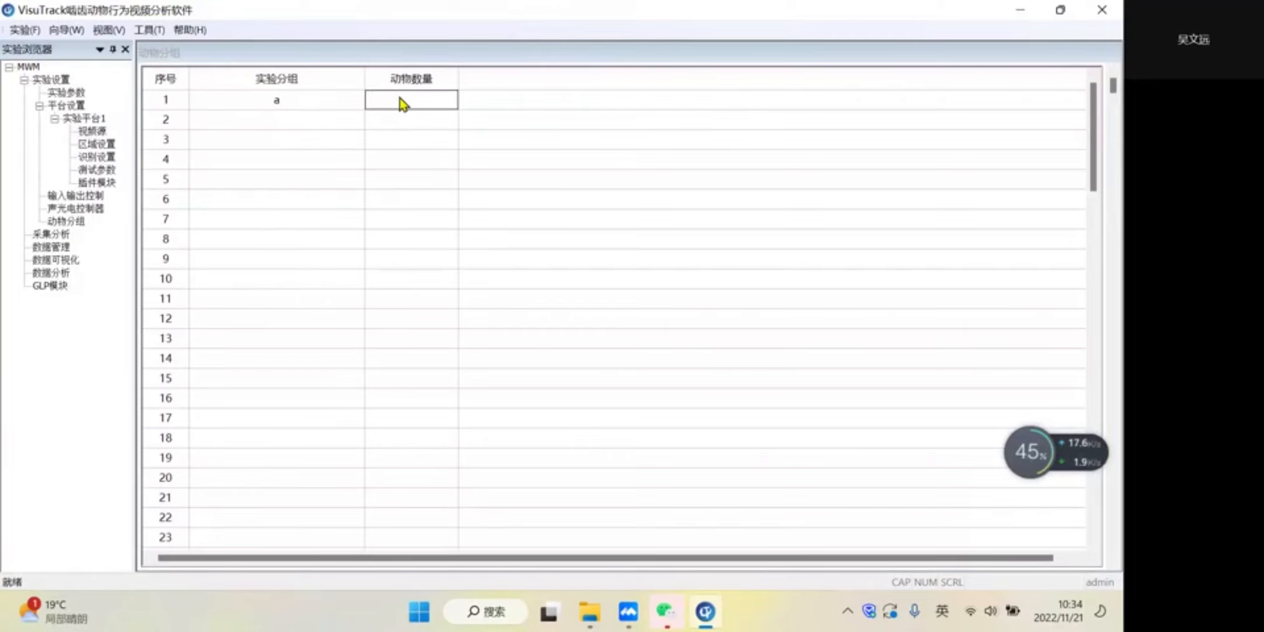
text(10)
- Open the acquisition and analysis page (采集分析), move the animal list further inward and widen it
click(69, 235)
drag(951, 86, 856, 195)
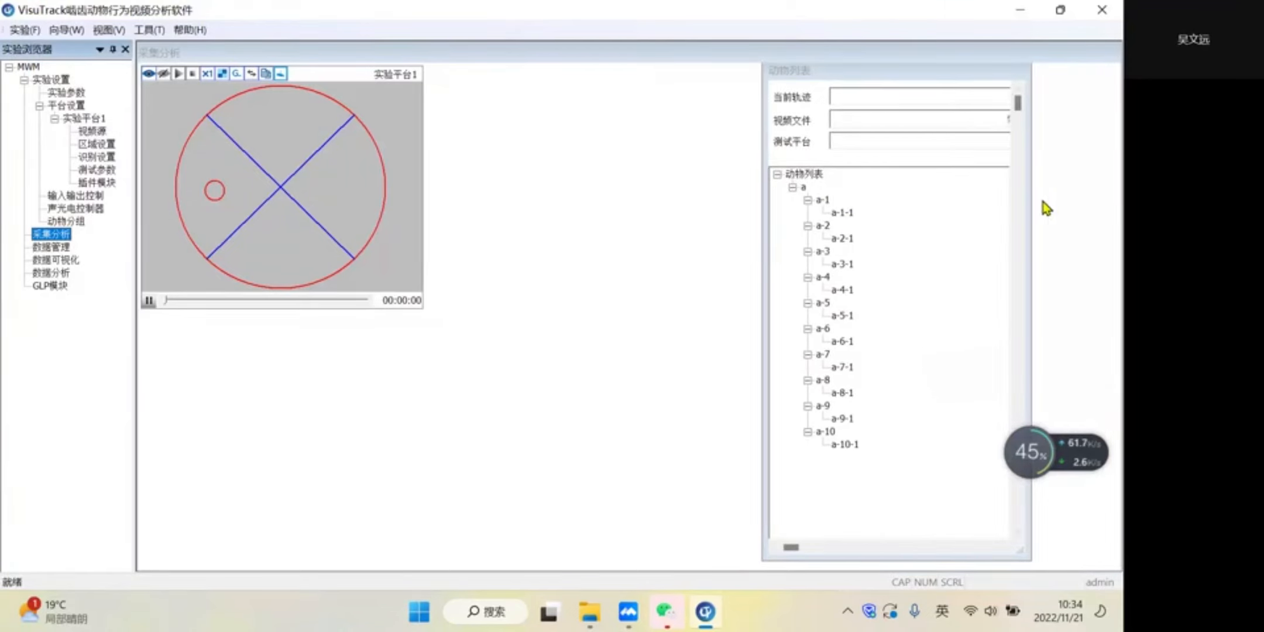
drag(1032, 204, 1064, 204)
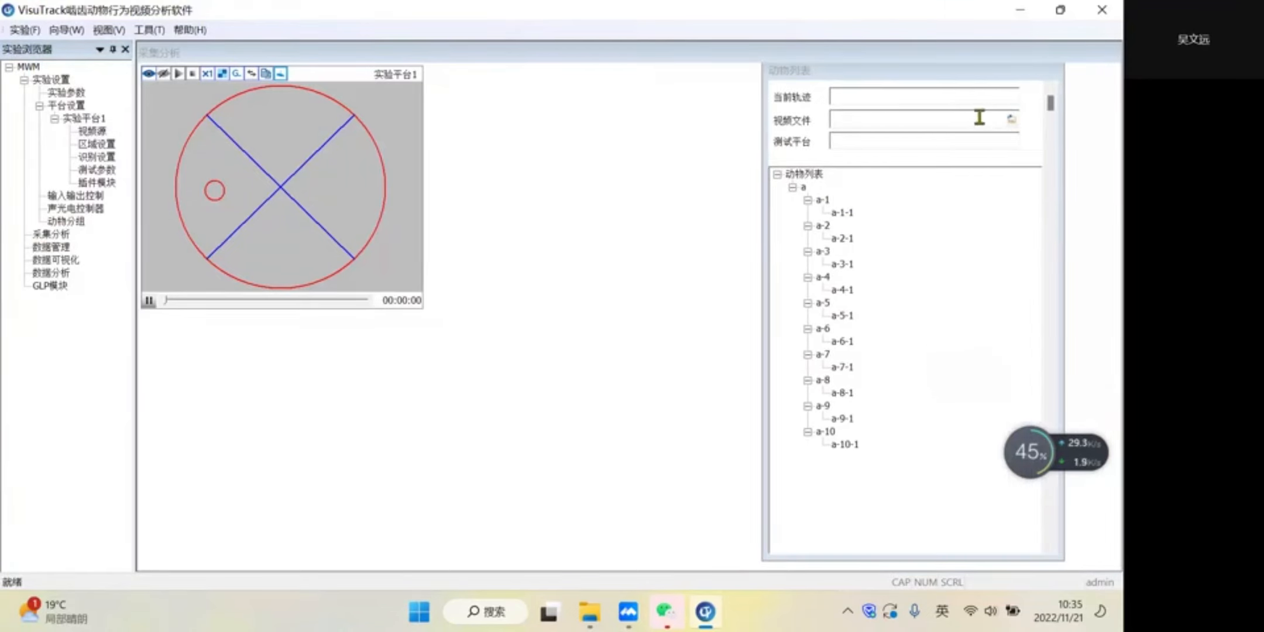
click(1010, 121)
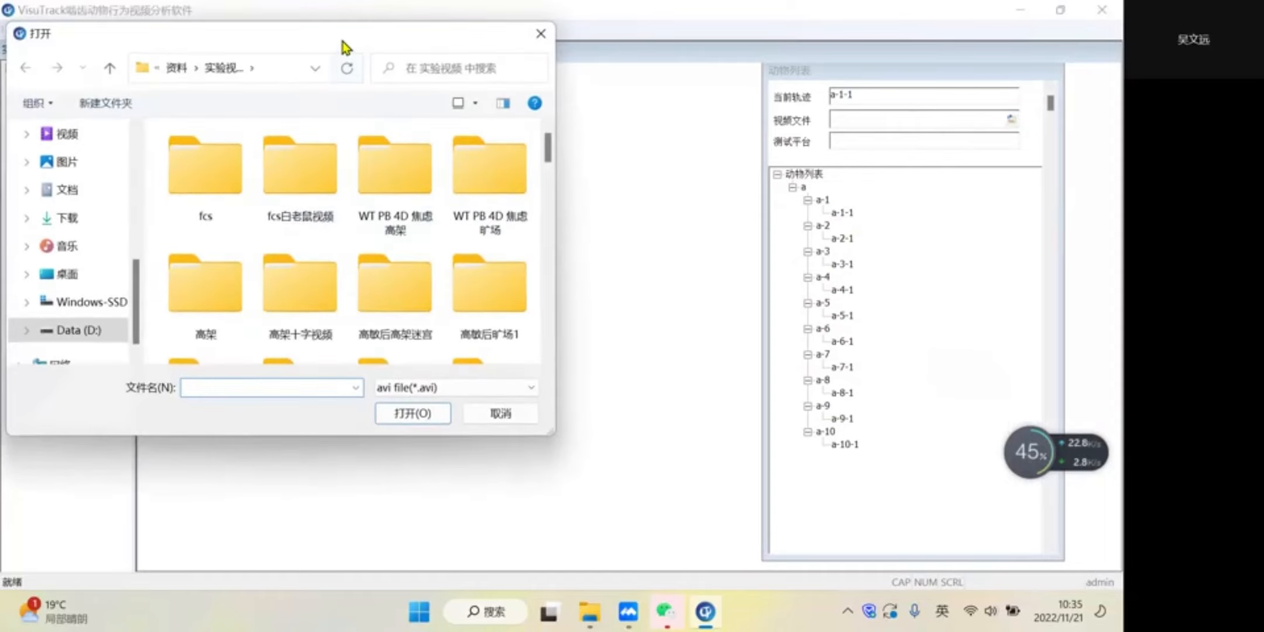
drag(343, 40, 374, 40)
double_click(365, 261)
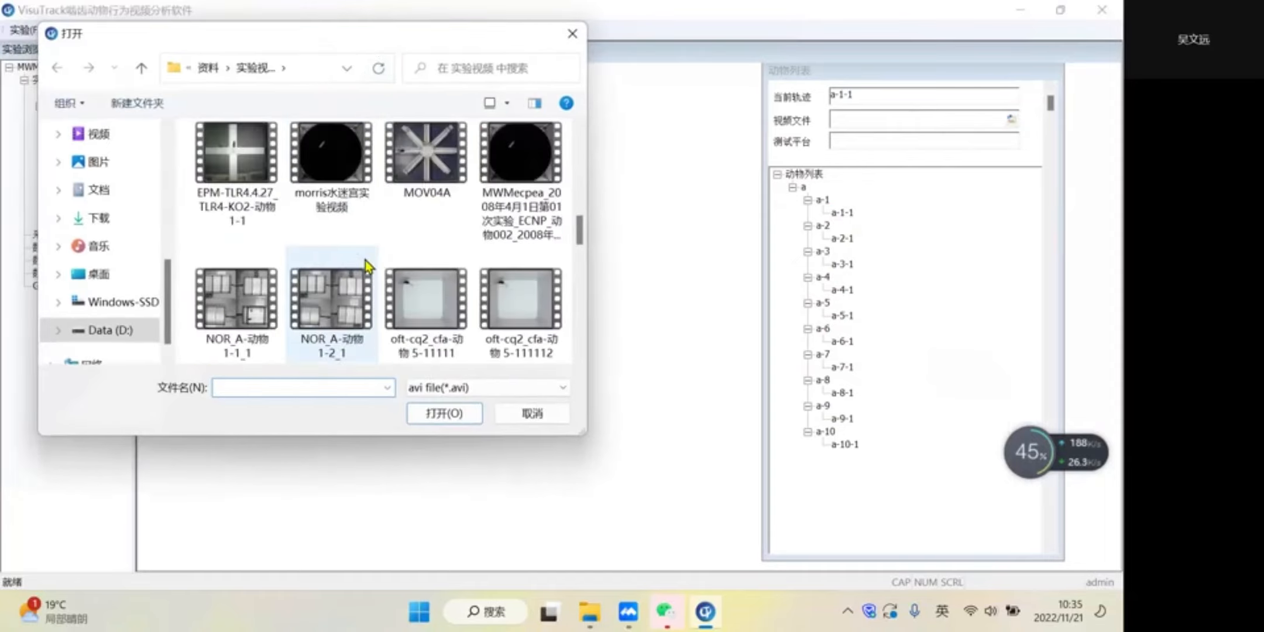
click(579, 37)
- Assign the video morris水迷宫实验视频 to track a-1-1
click(849, 212)
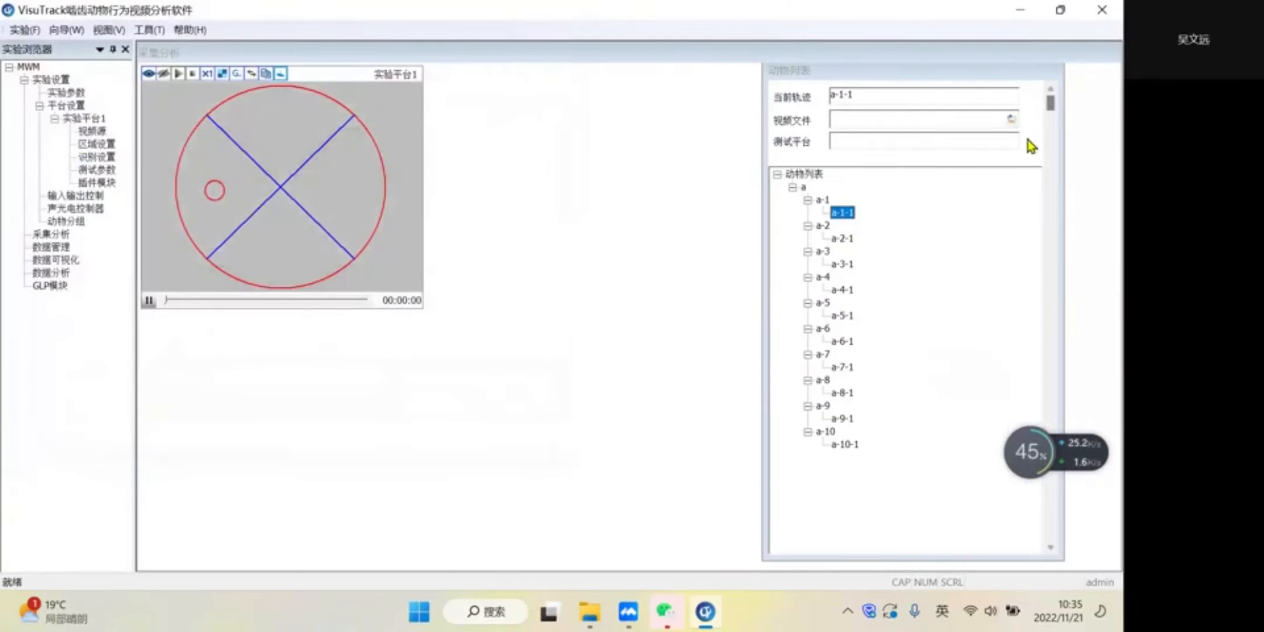
click(1012, 121)
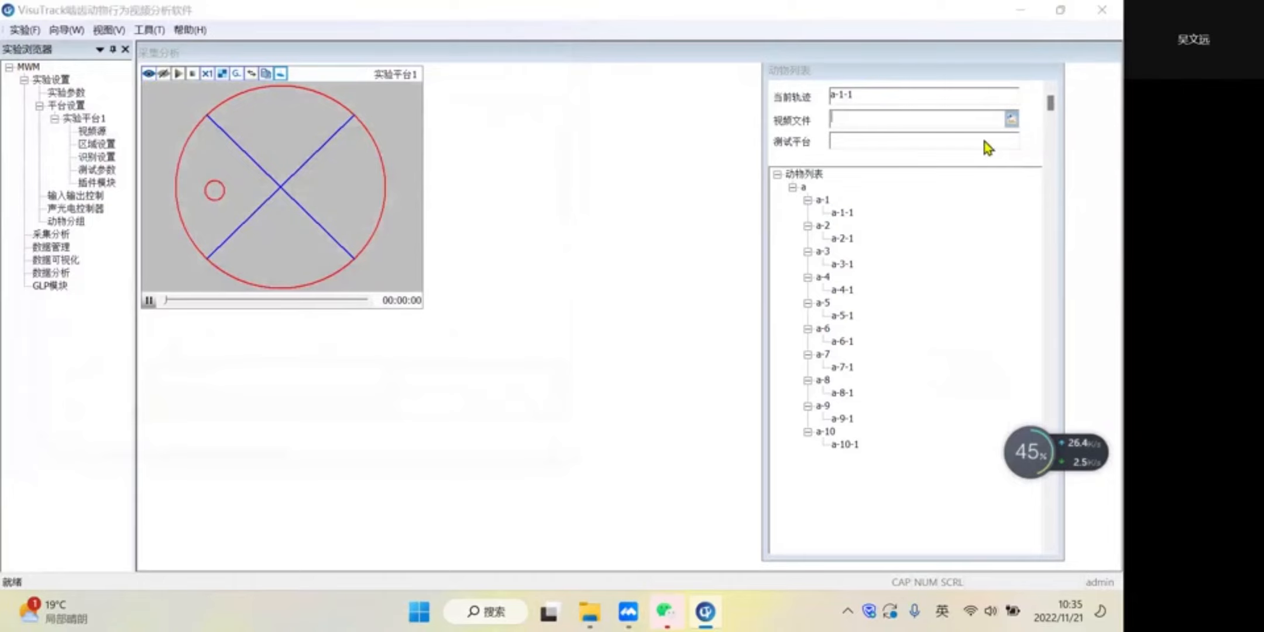
scroll(354, 297, down, 5)
scroll(354, 297, down, 2)
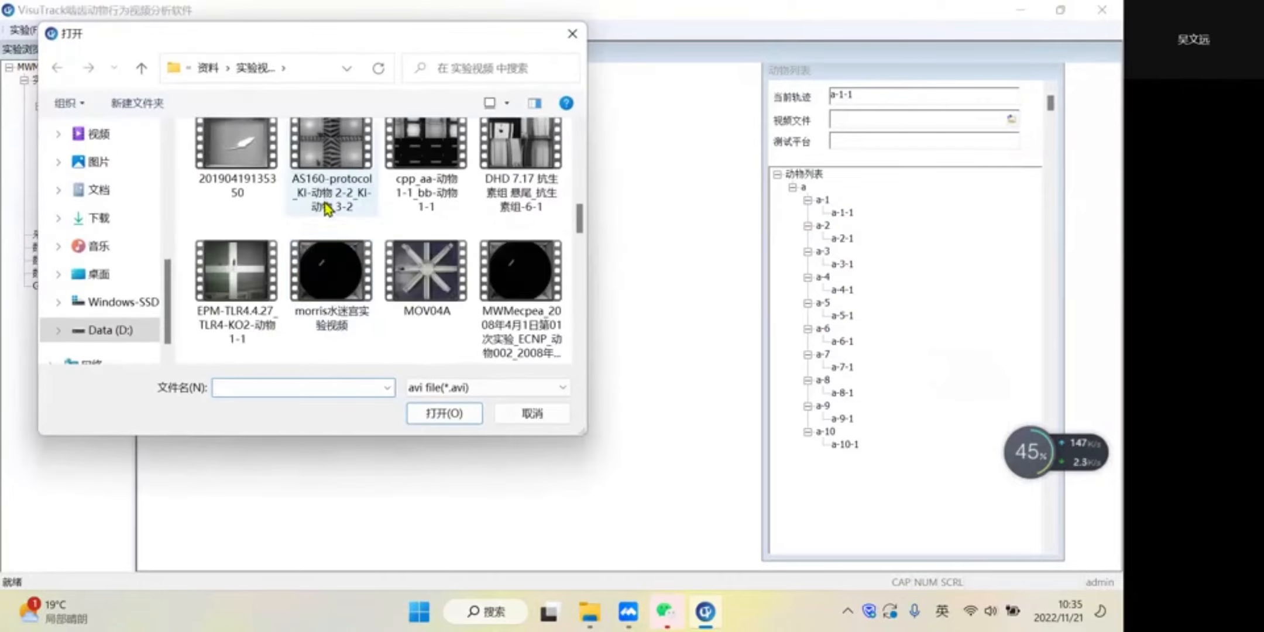
click(327, 275)
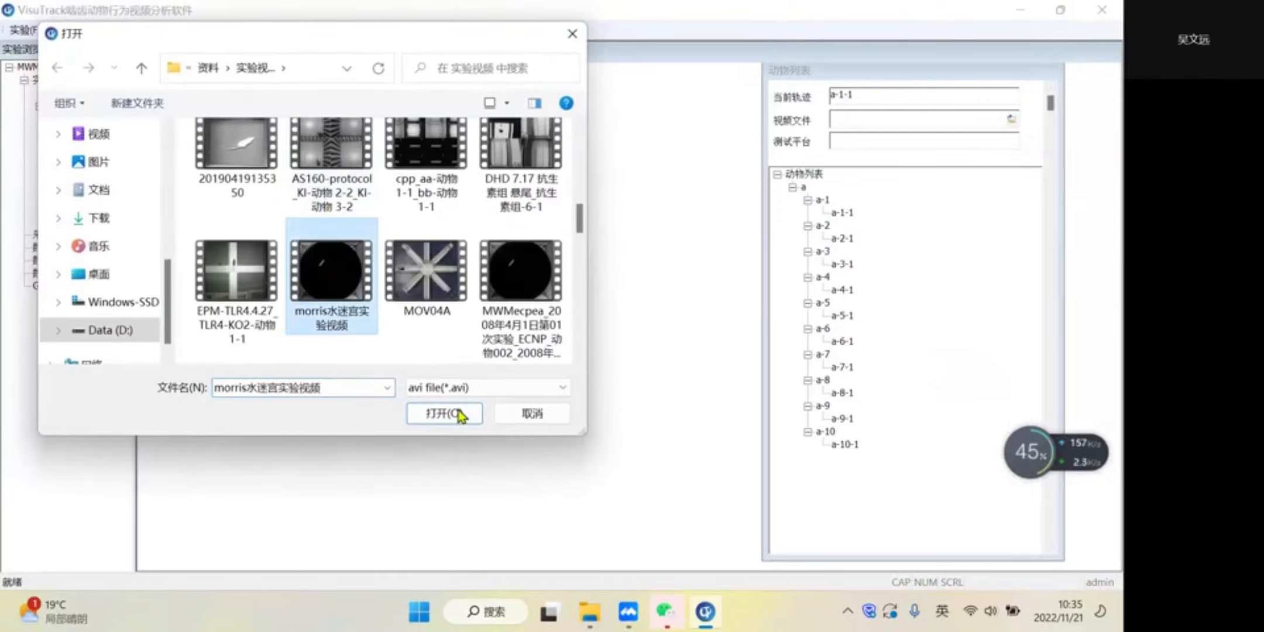
- Load track a-1-1 on 实验平台1, open its video and start the analysis
click(842, 212)
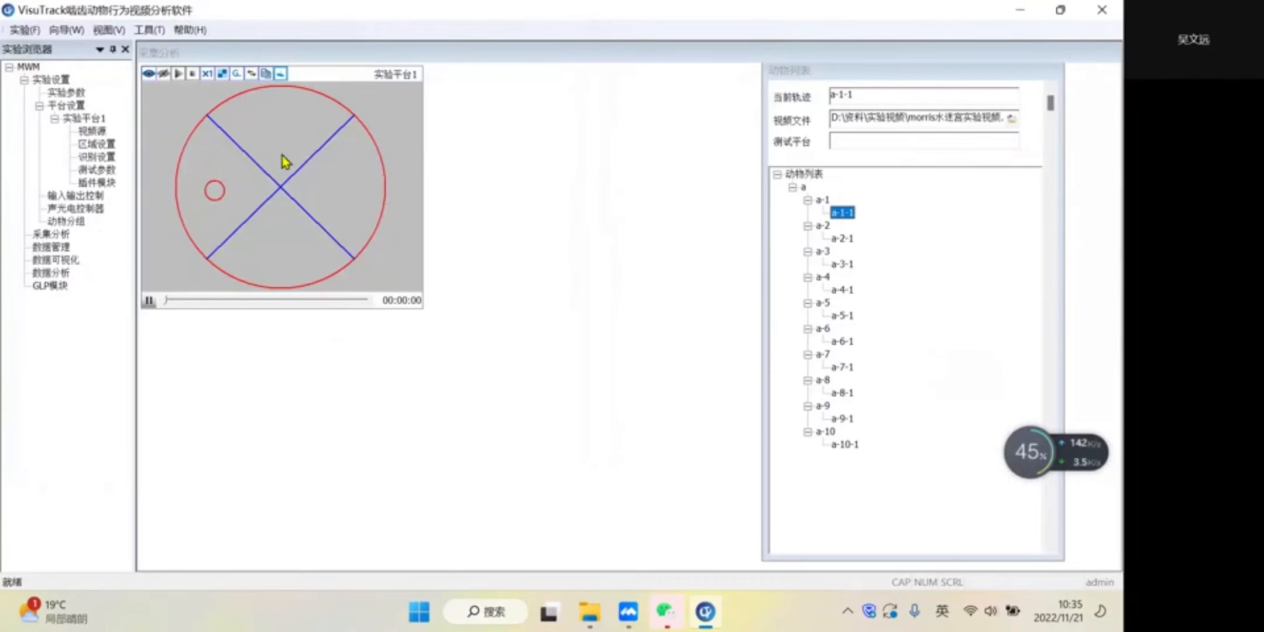
click(149, 74)
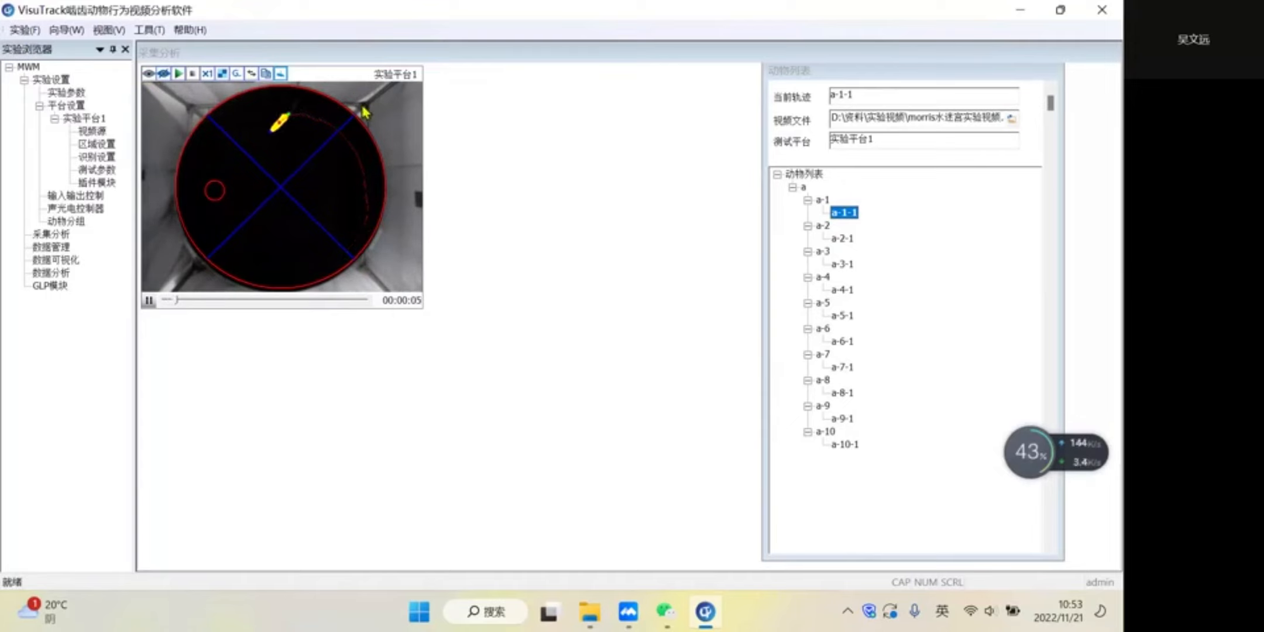
click(178, 75)
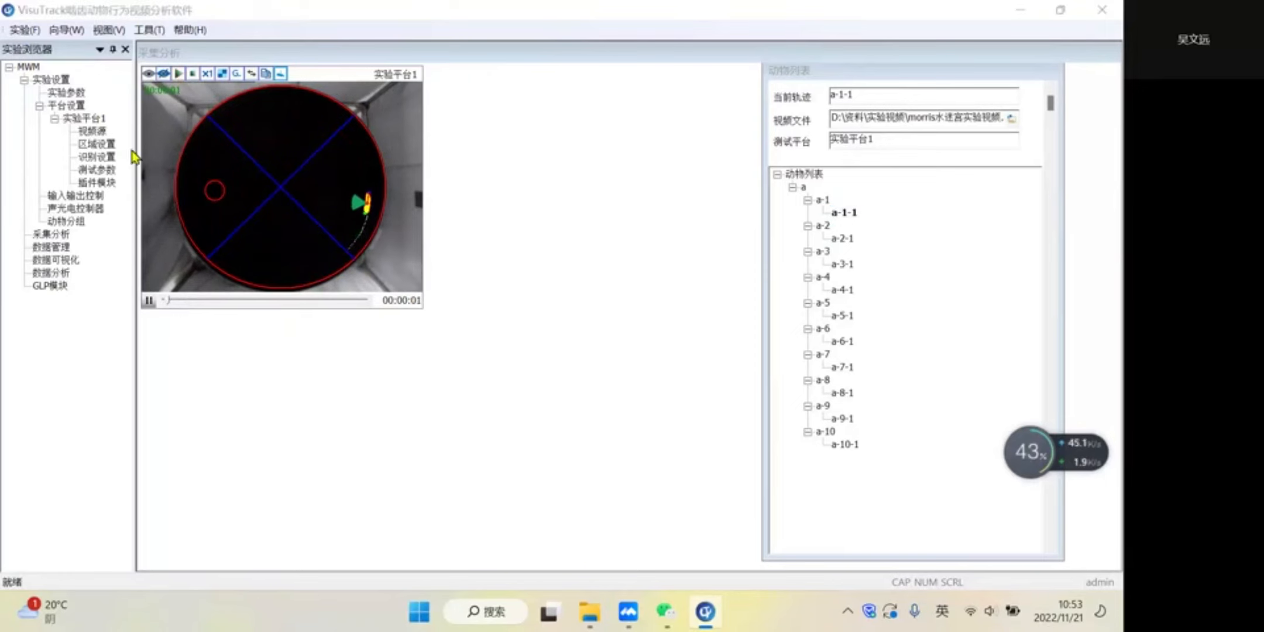
- Check the platform's test parameters, and raise the running analysis speed to 8x in 采集分析
click(96, 171)
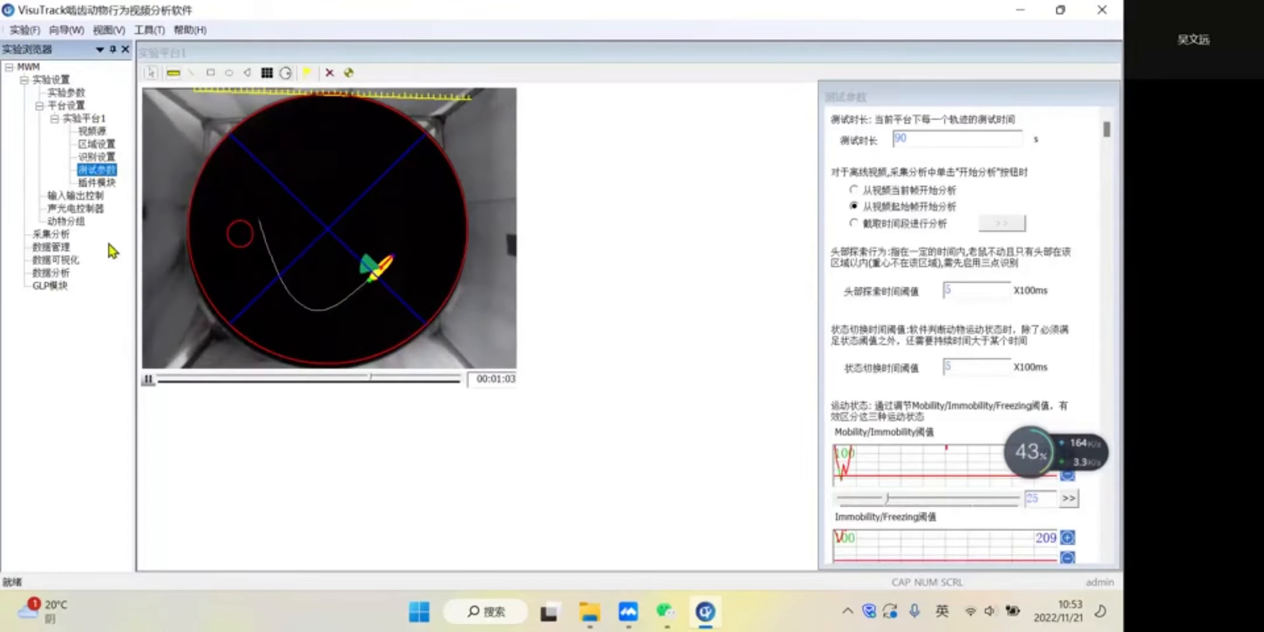
click(51, 235)
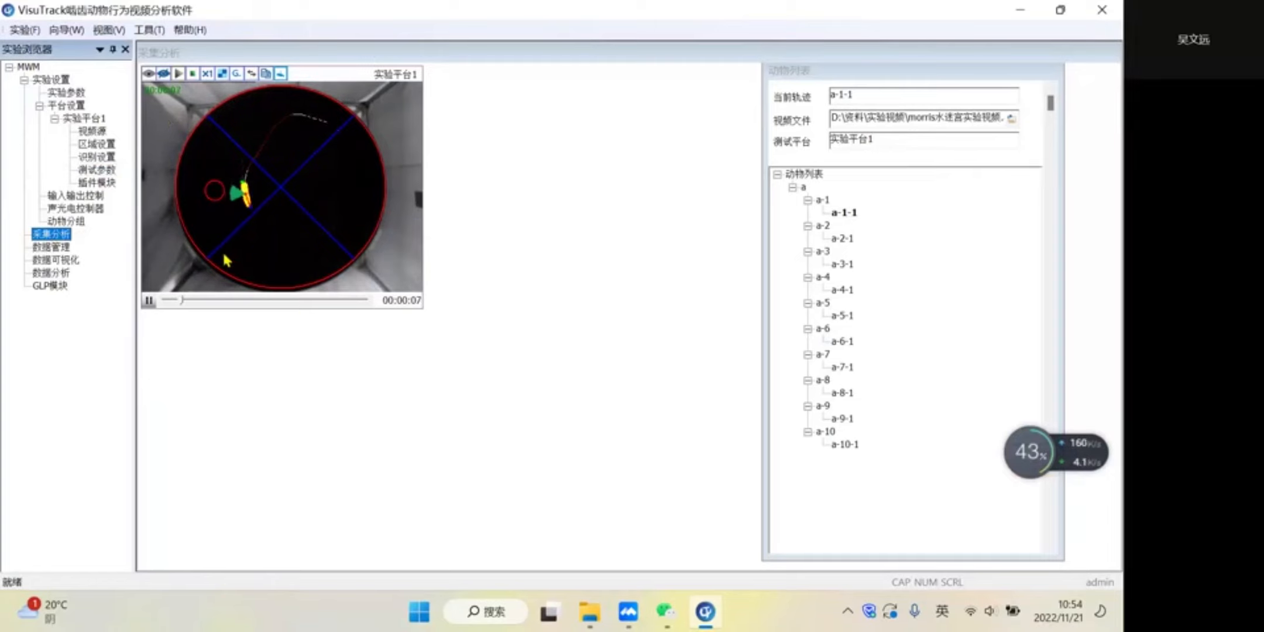
click(209, 80)
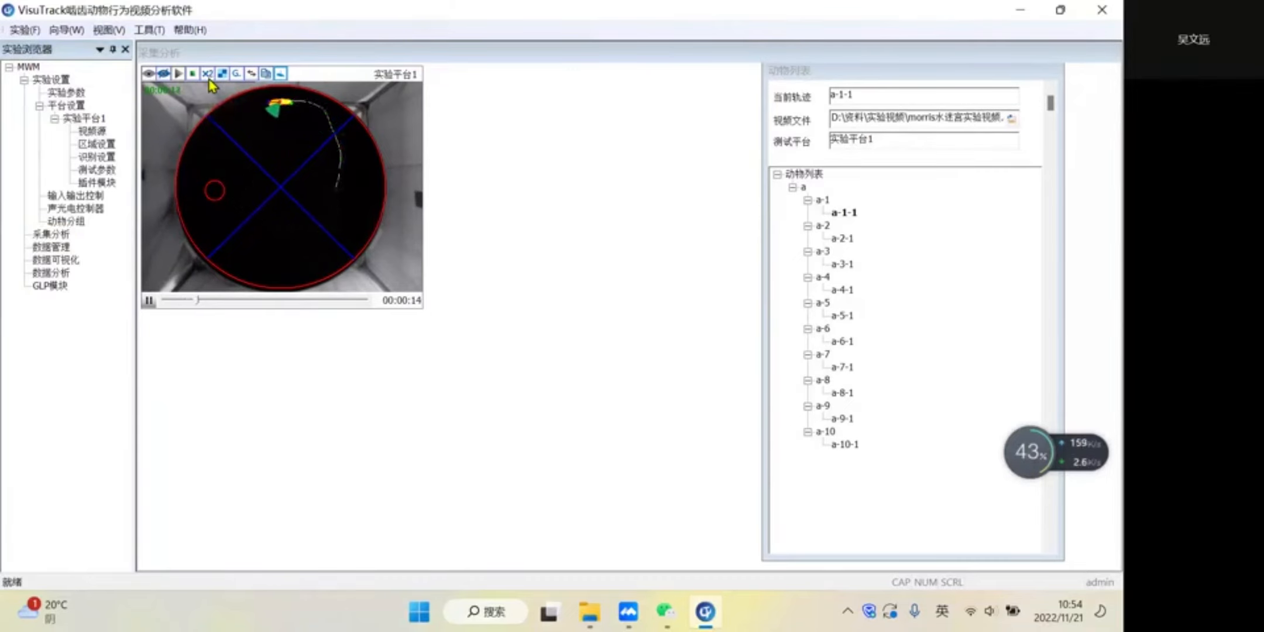
click(209, 80)
click(209, 80)
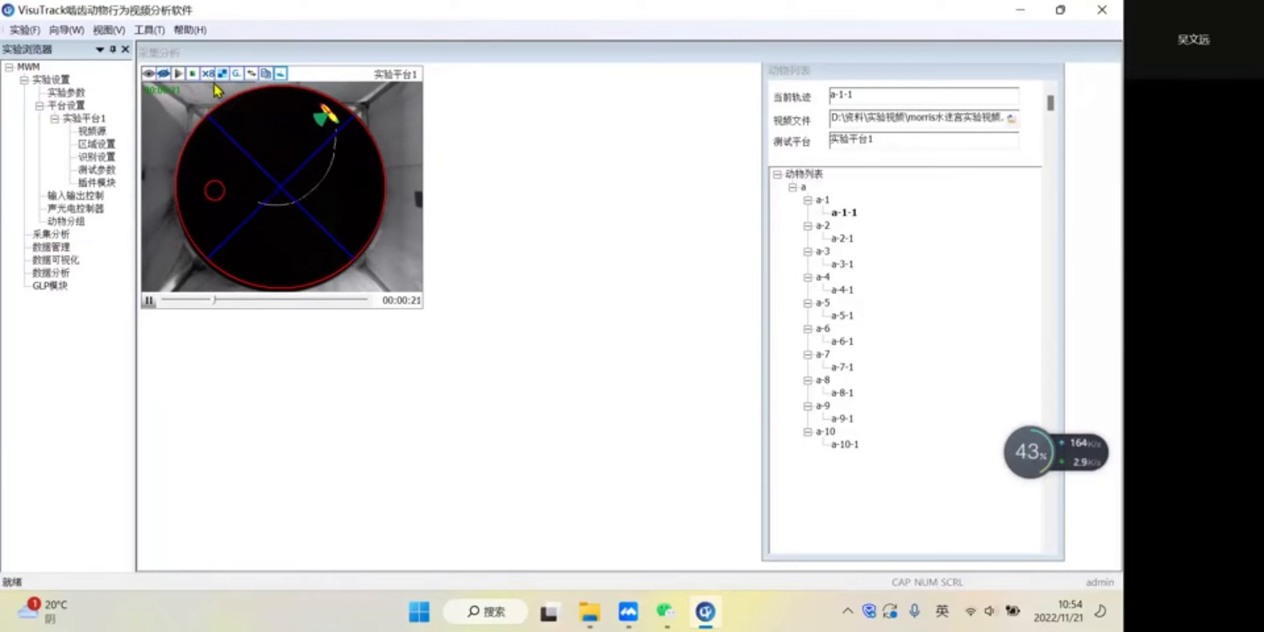
- View the behaviour record table (行为记录表) and the time event chart (时间事件图) of track a-1-1, closing each one
right_click(357, 186)
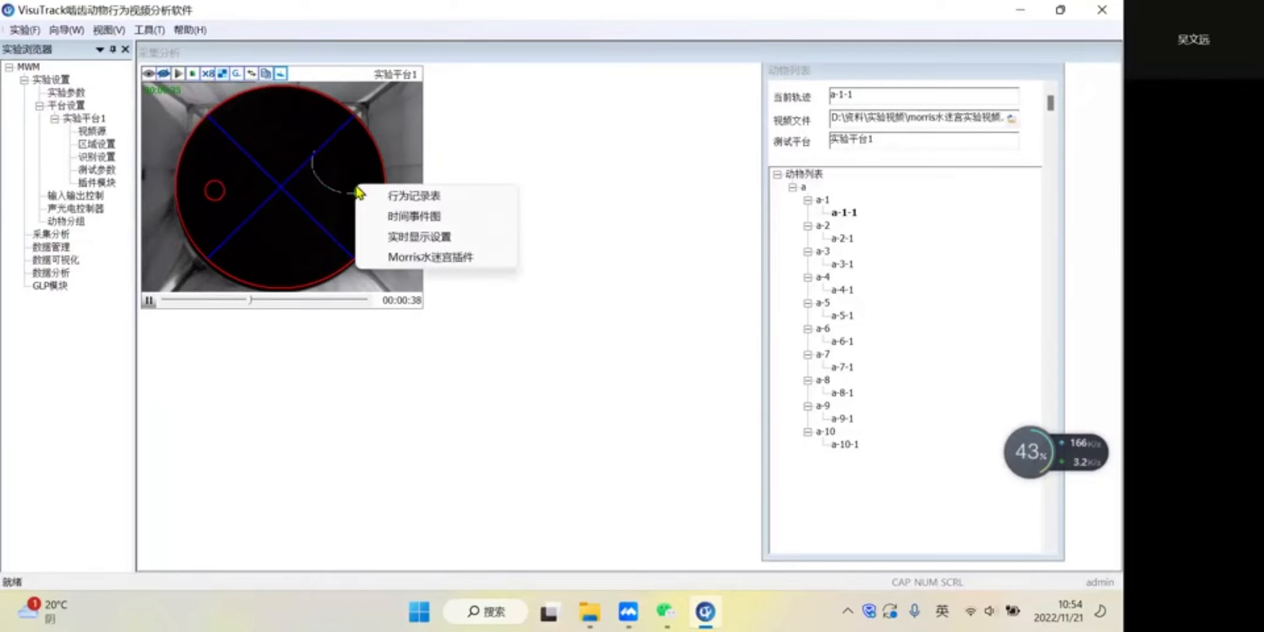
click(383, 197)
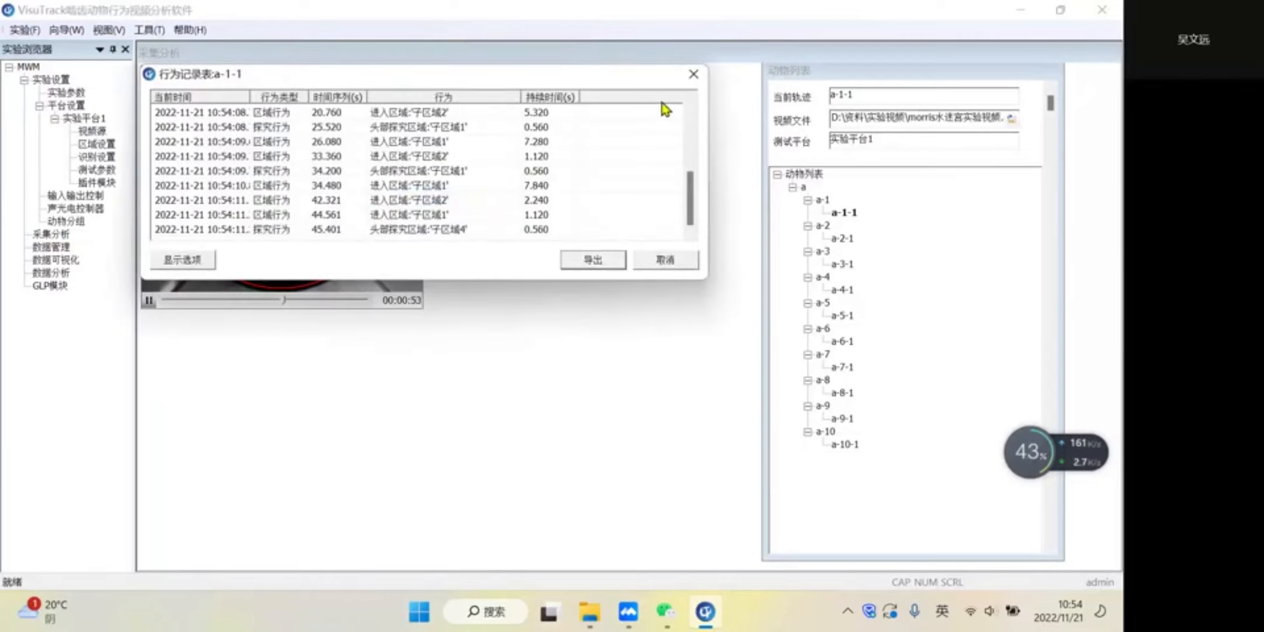
click(694, 76)
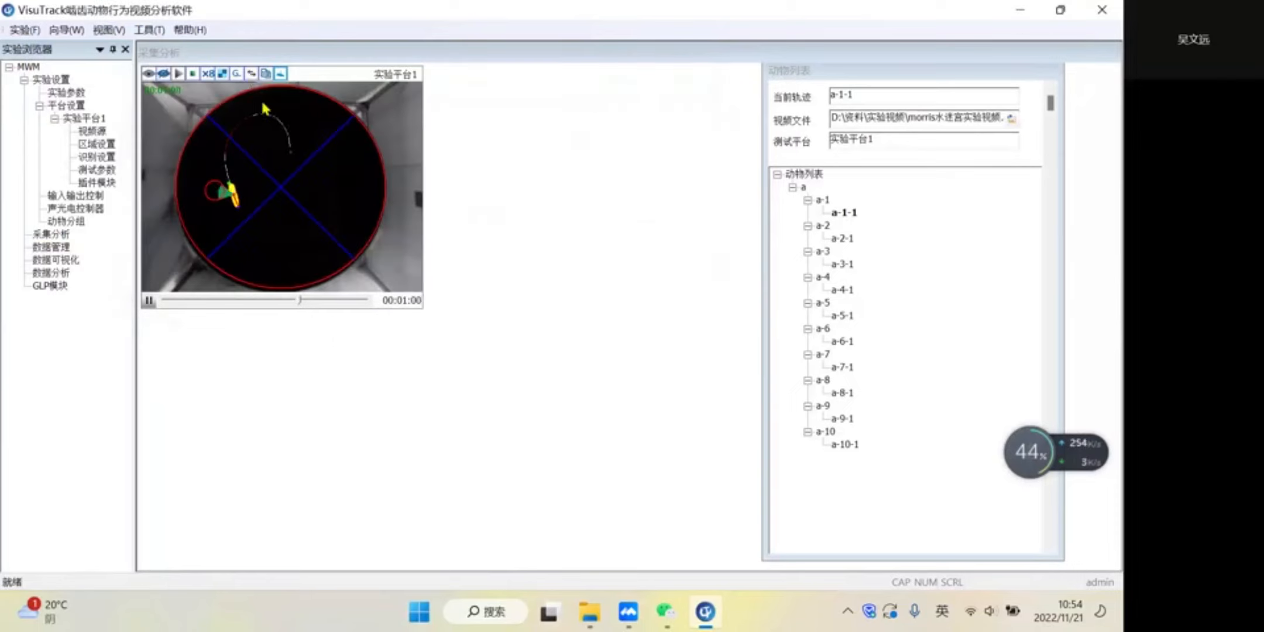
right_click(385, 152)
click(431, 180)
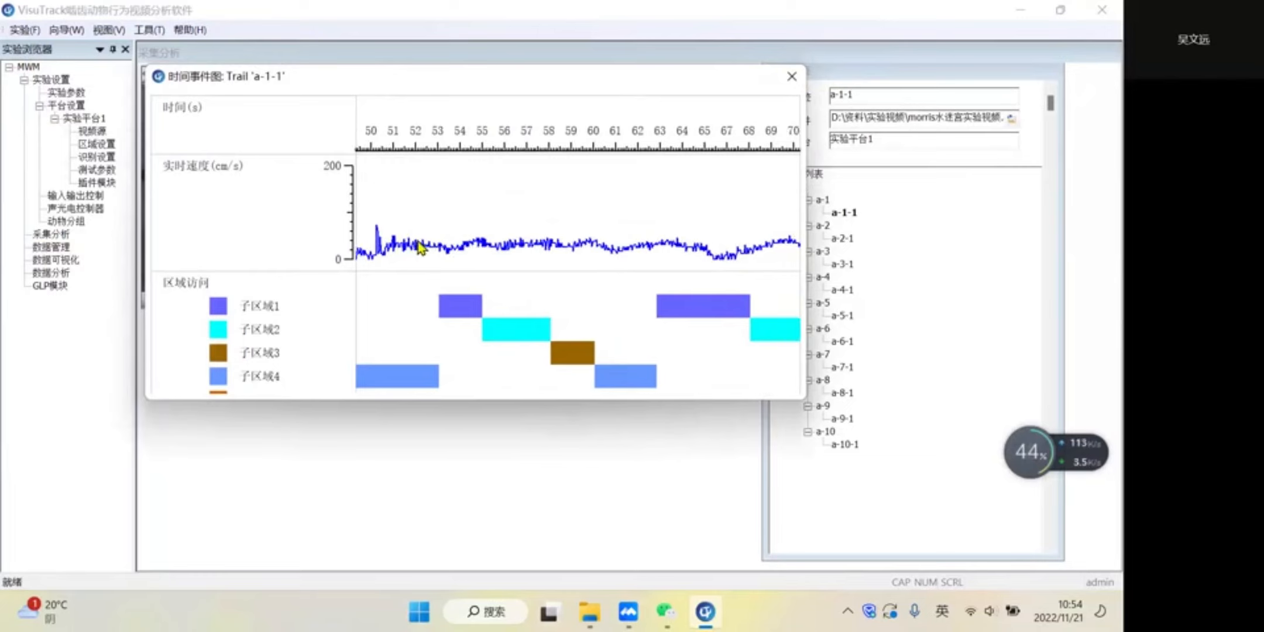
click(792, 76)
- Open the Morris水迷宫插件 window for the running analysis, move it beside the pool video to watch the region data, and close it
right_click(381, 199)
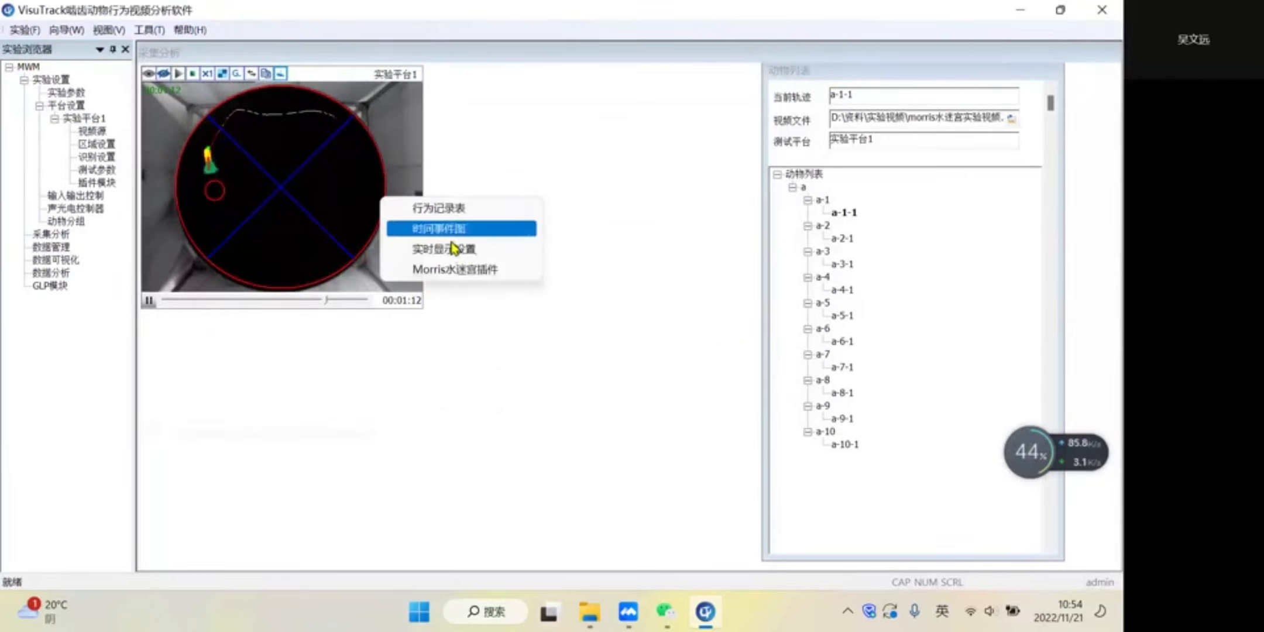
click(473, 271)
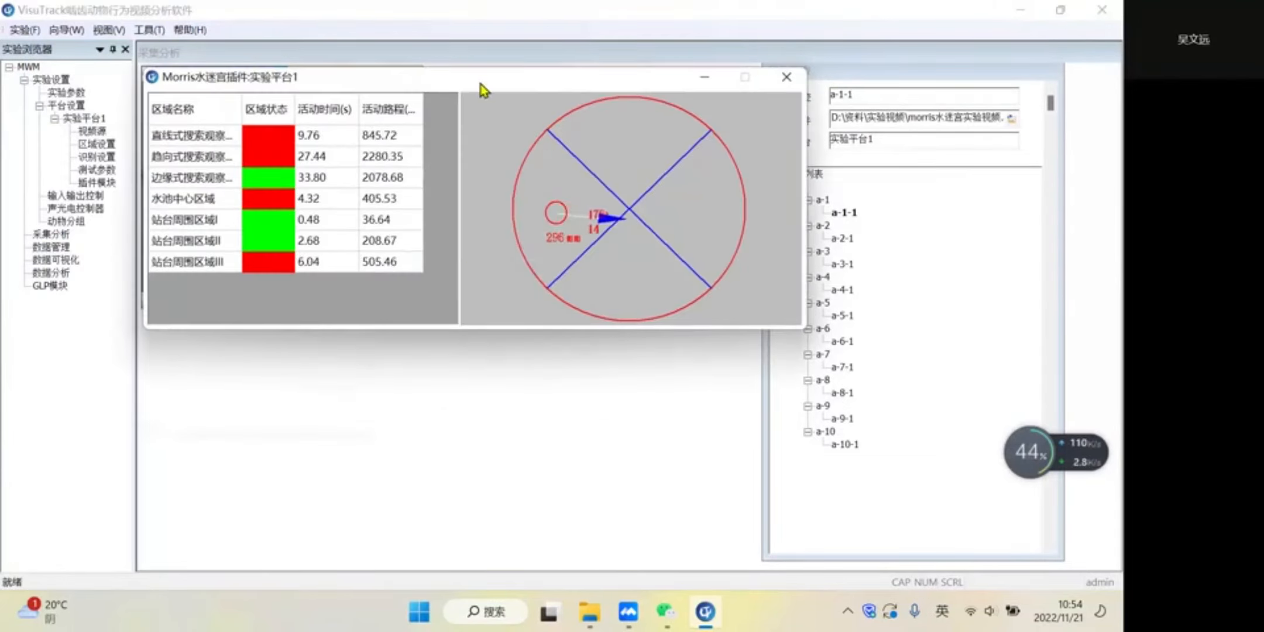
drag(482, 86, 665, 116)
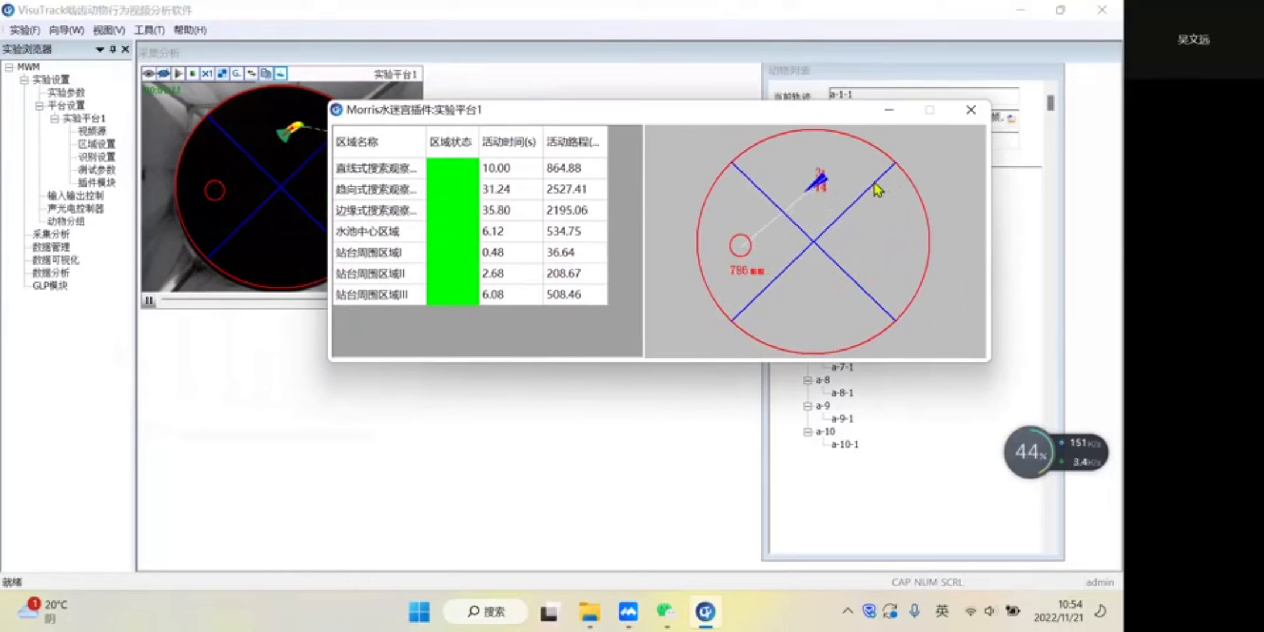
click(970, 111)
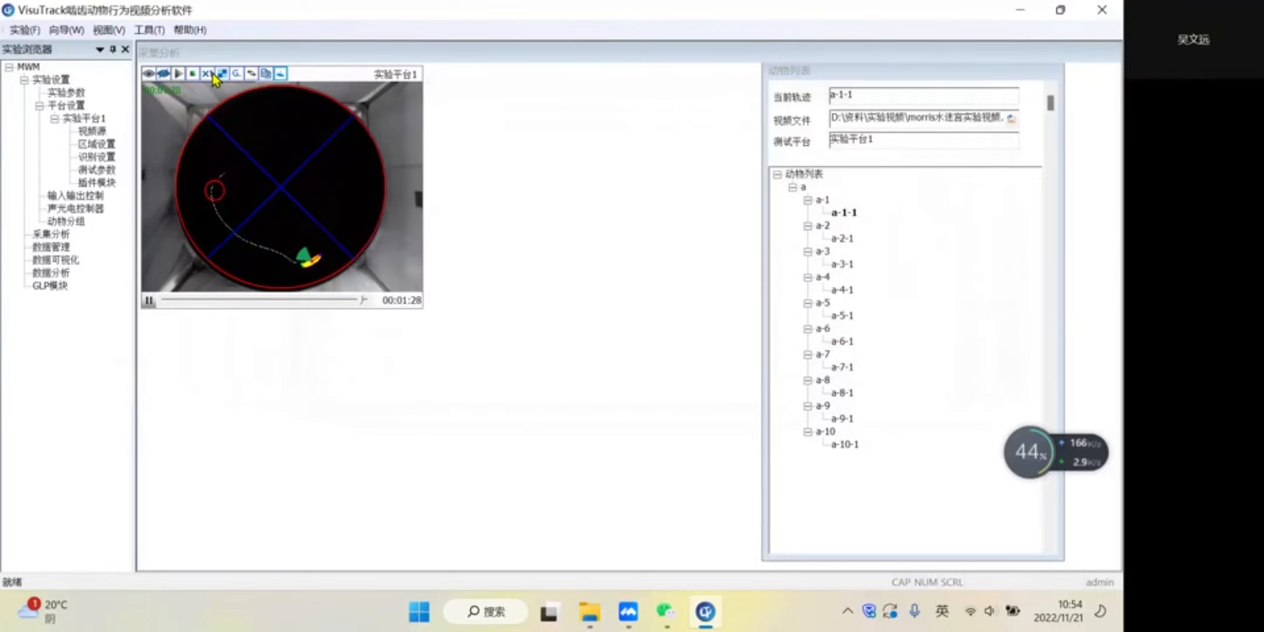
- Speed up the rest of the analysis to 4x and open the data visualization (数据可视化) of the recorded track
click(209, 75)
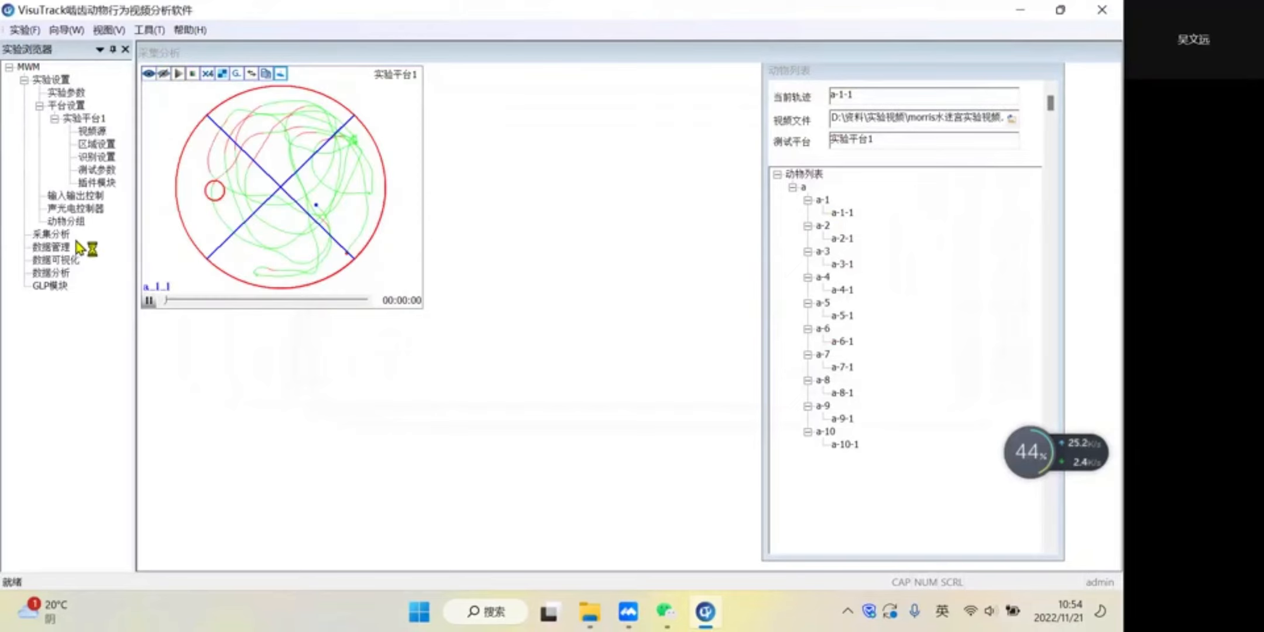
click(58, 262)
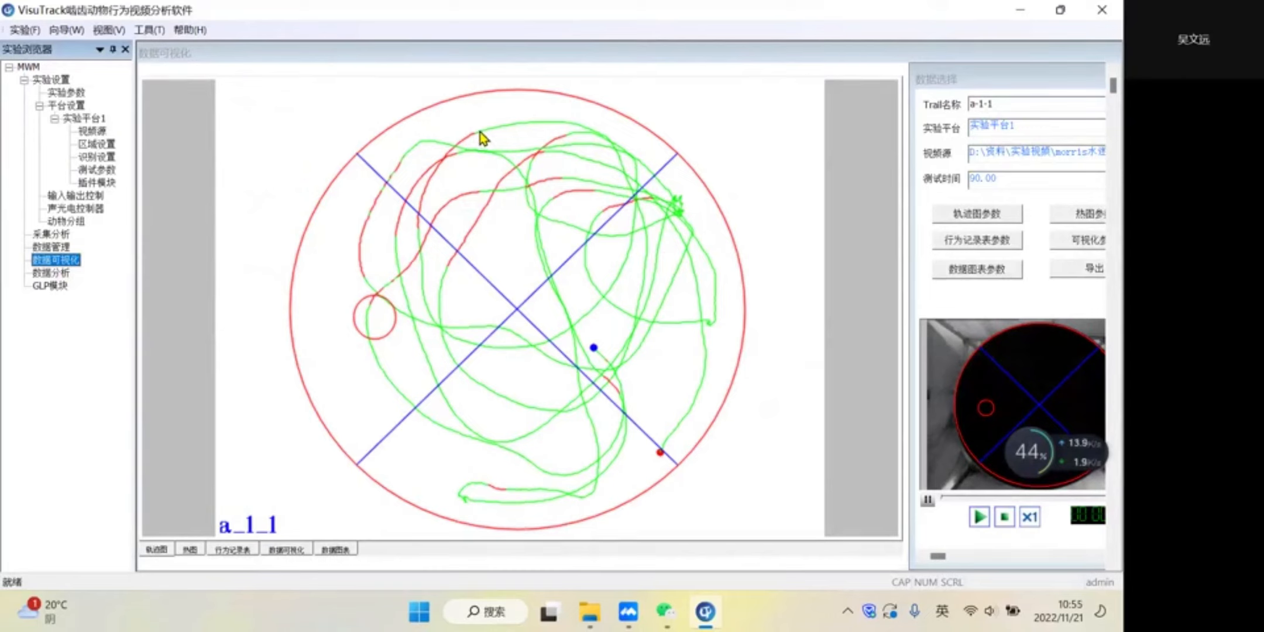
- Set the trajectory colours for moving toward the platform (趋向站台) and away from it (远离站台) to cyan in 轨迹图参数
click(981, 219)
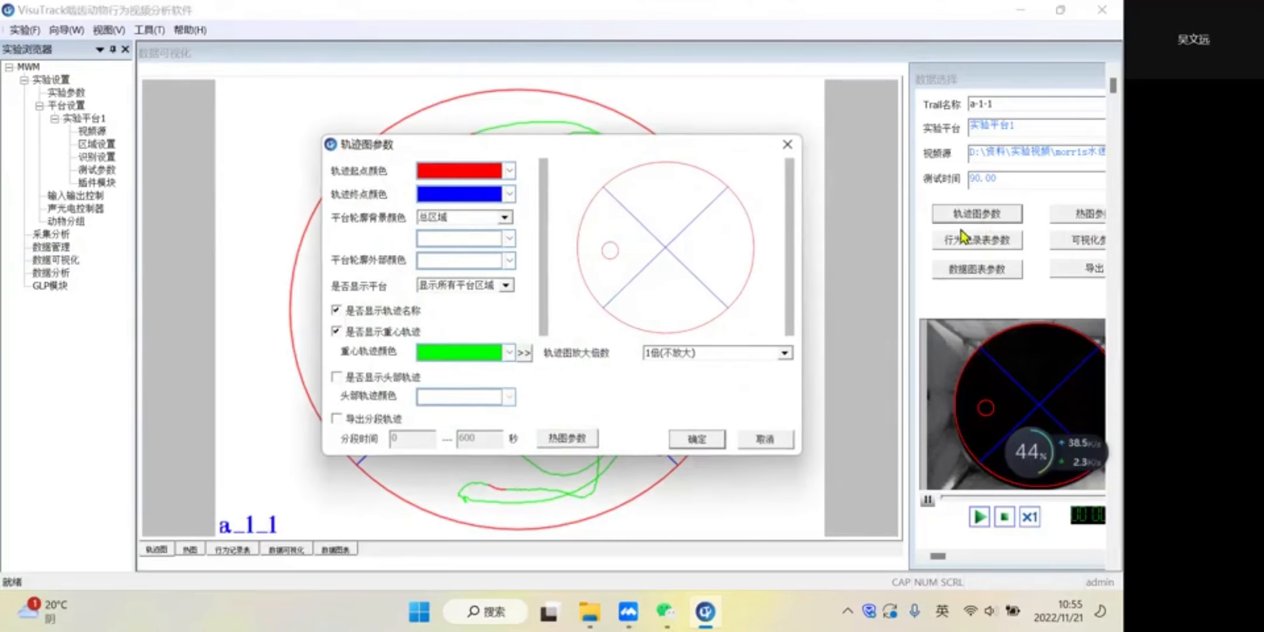
drag(577, 135, 801, 131)
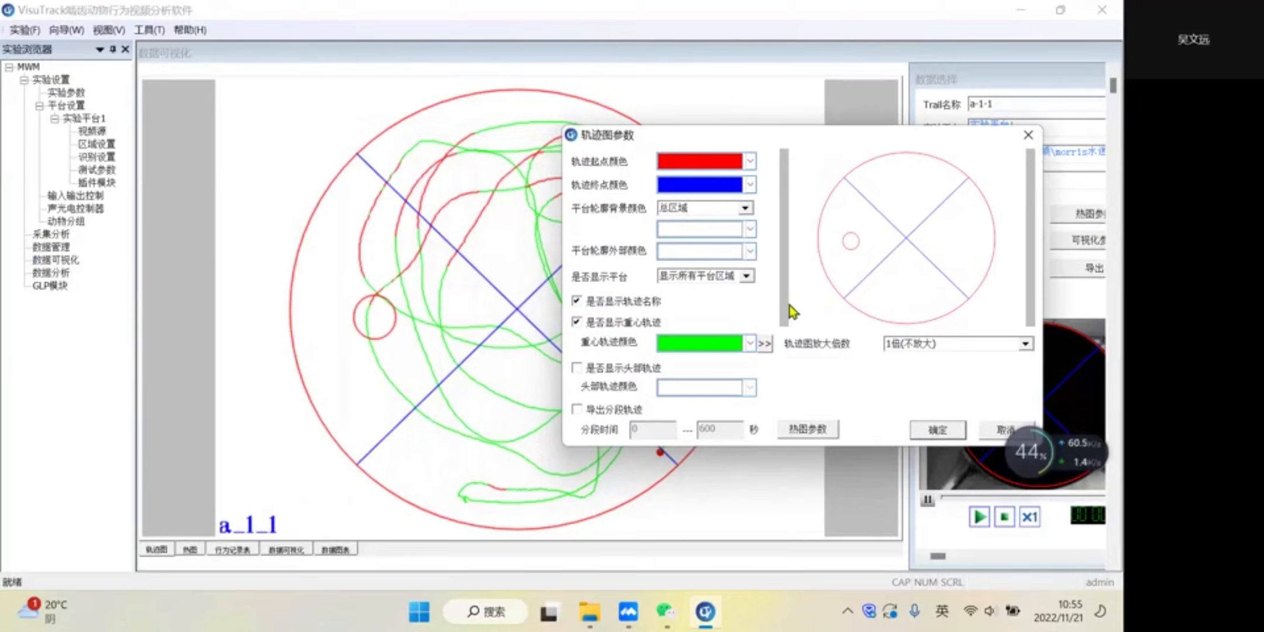
click(769, 347)
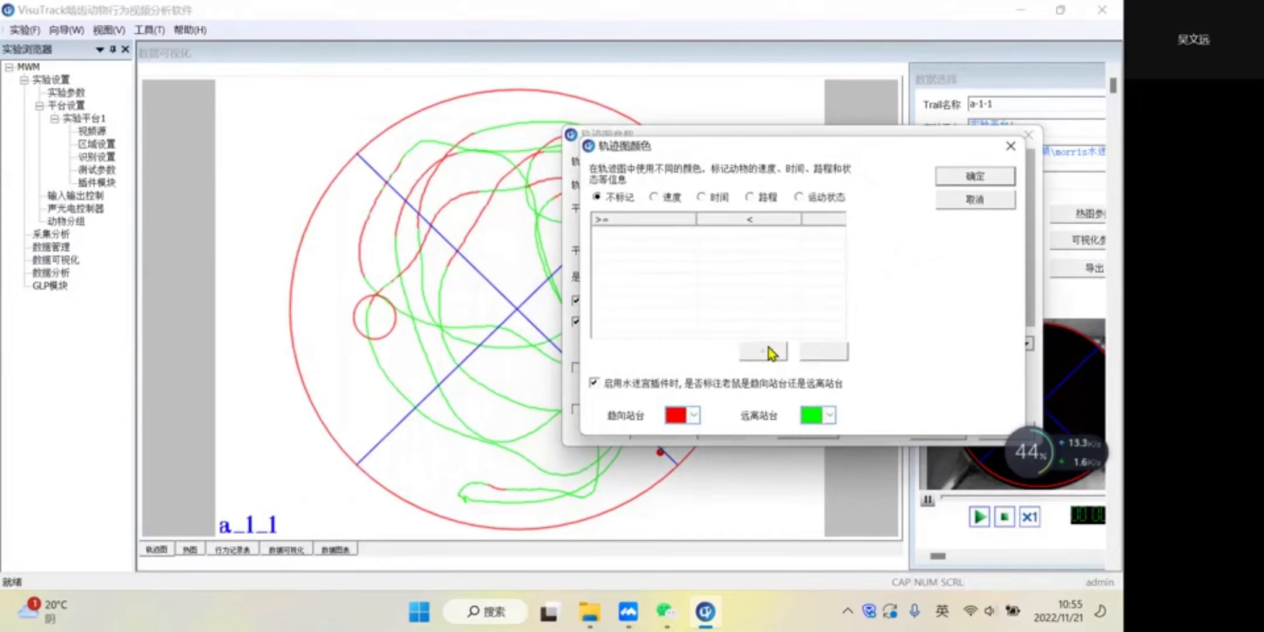
click(695, 415)
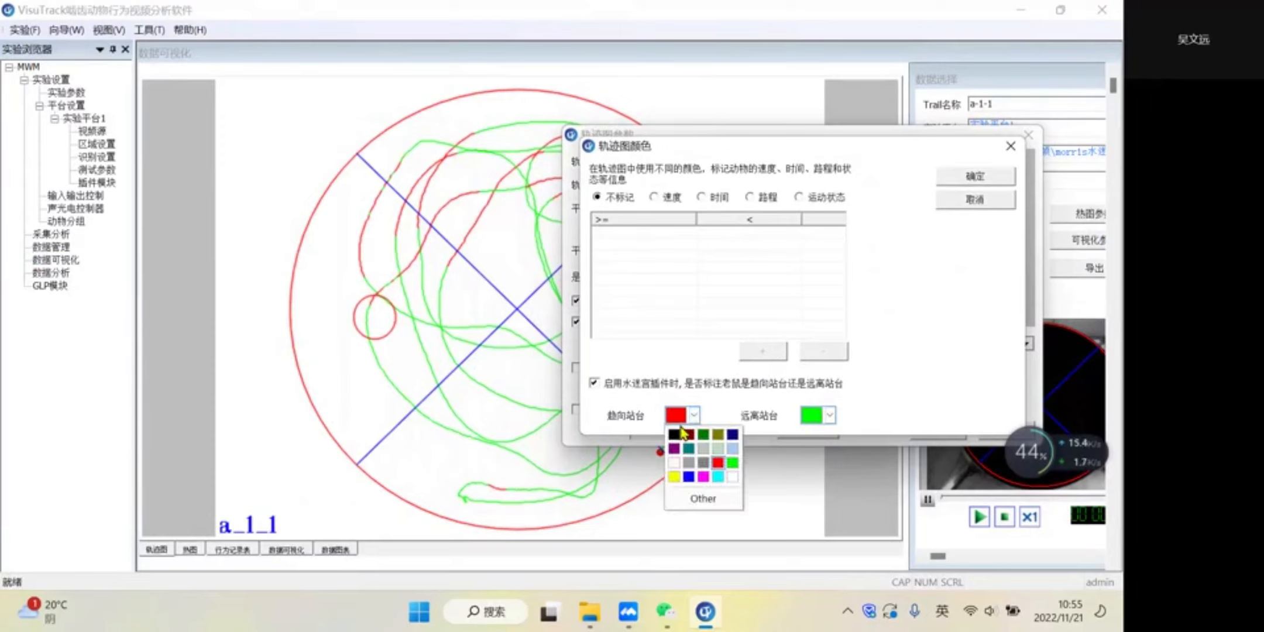
click(719, 478)
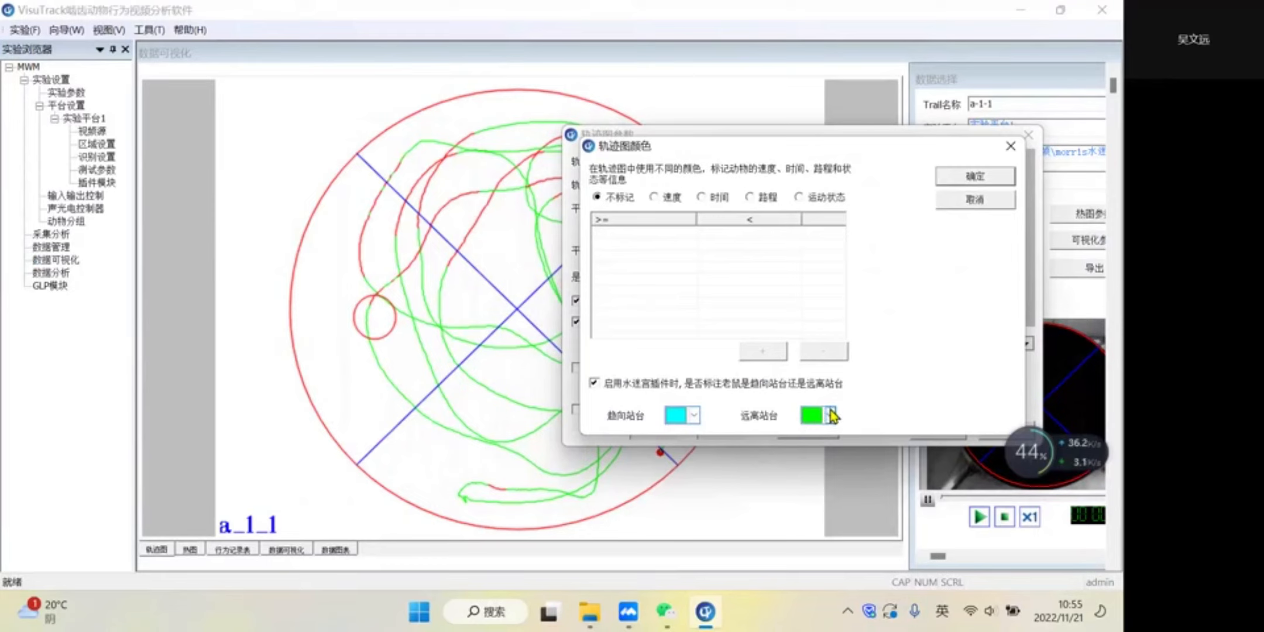
click(829, 415)
click(852, 480)
click(975, 176)
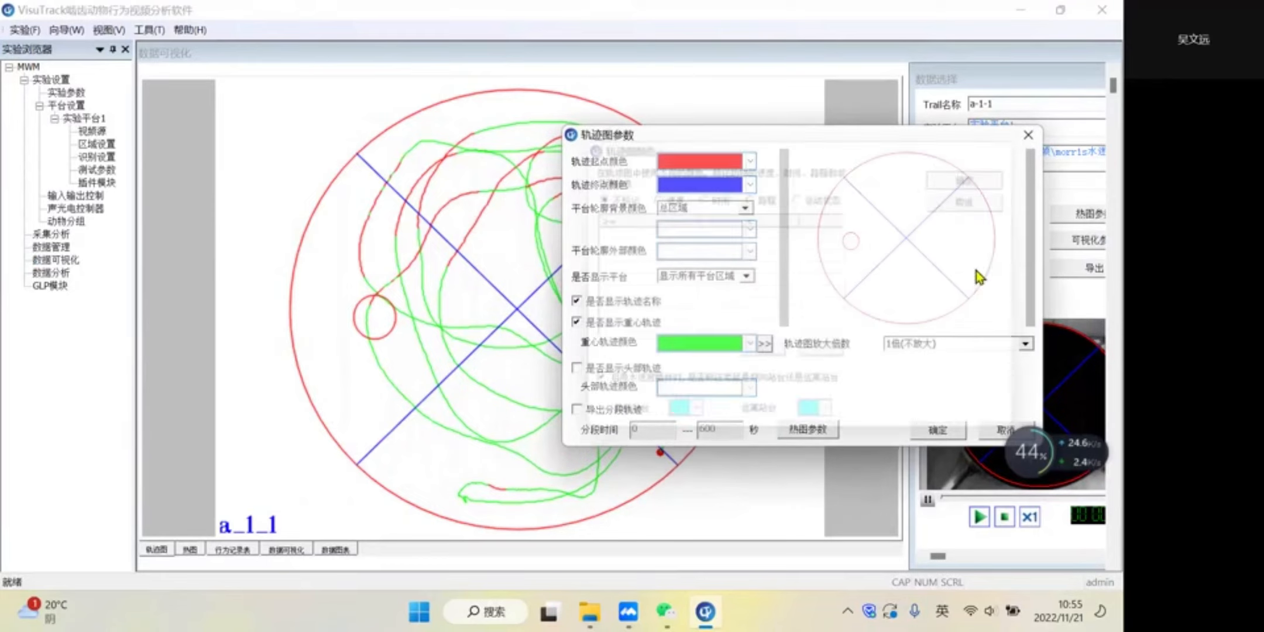
click(952, 434)
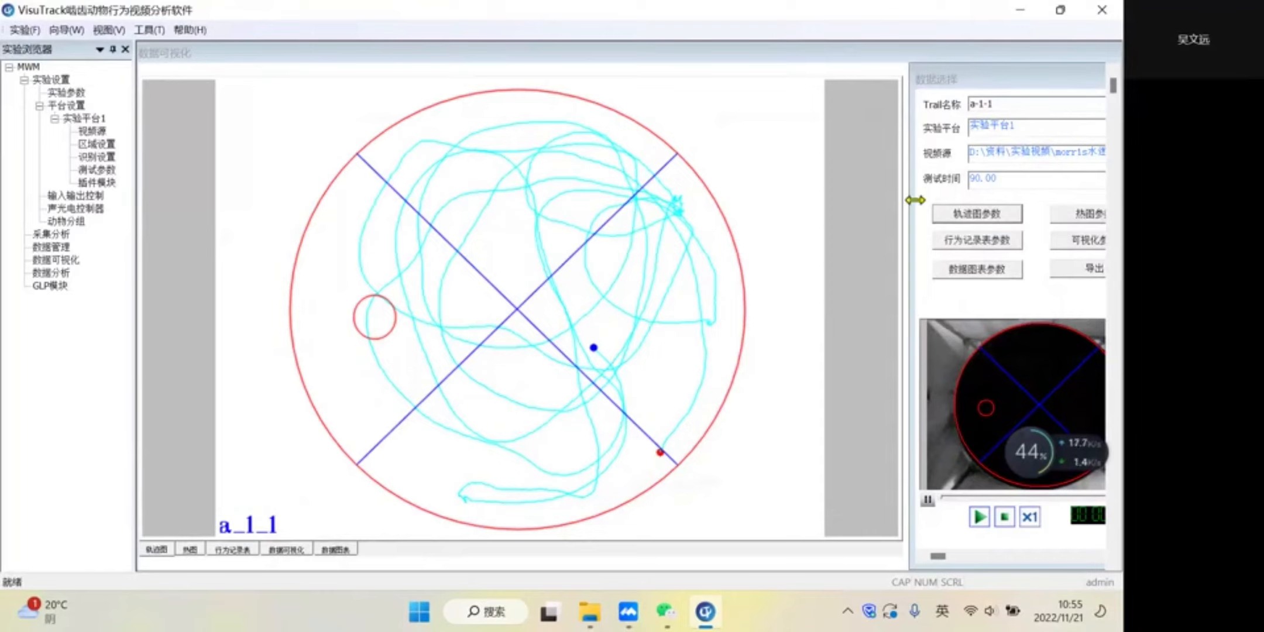
- Hide the platform regions in the trajectory plot by setting 是否显示平台 to 不显示平台区域
click(971, 218)
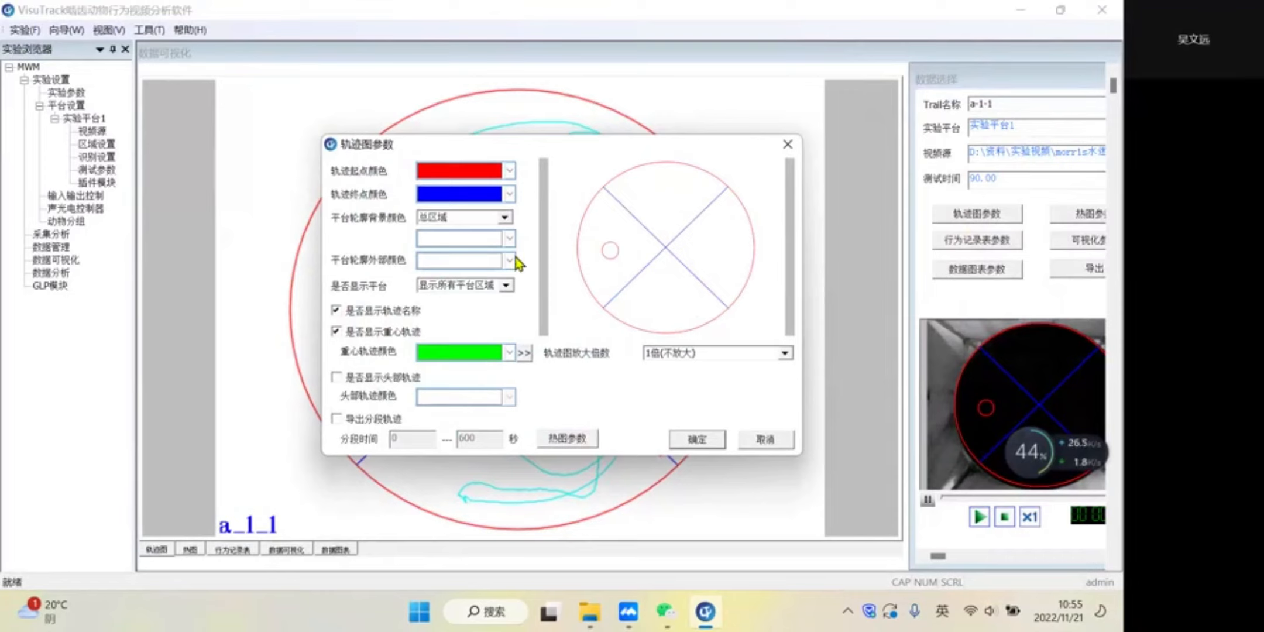
click(507, 285)
click(492, 299)
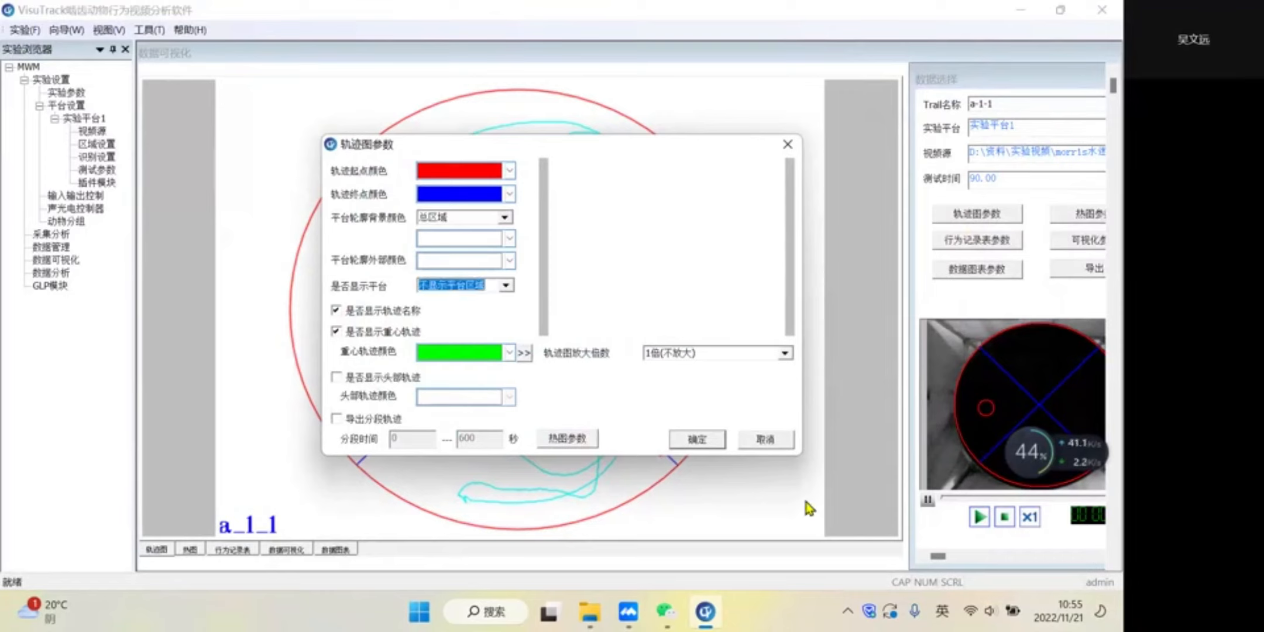
click(704, 448)
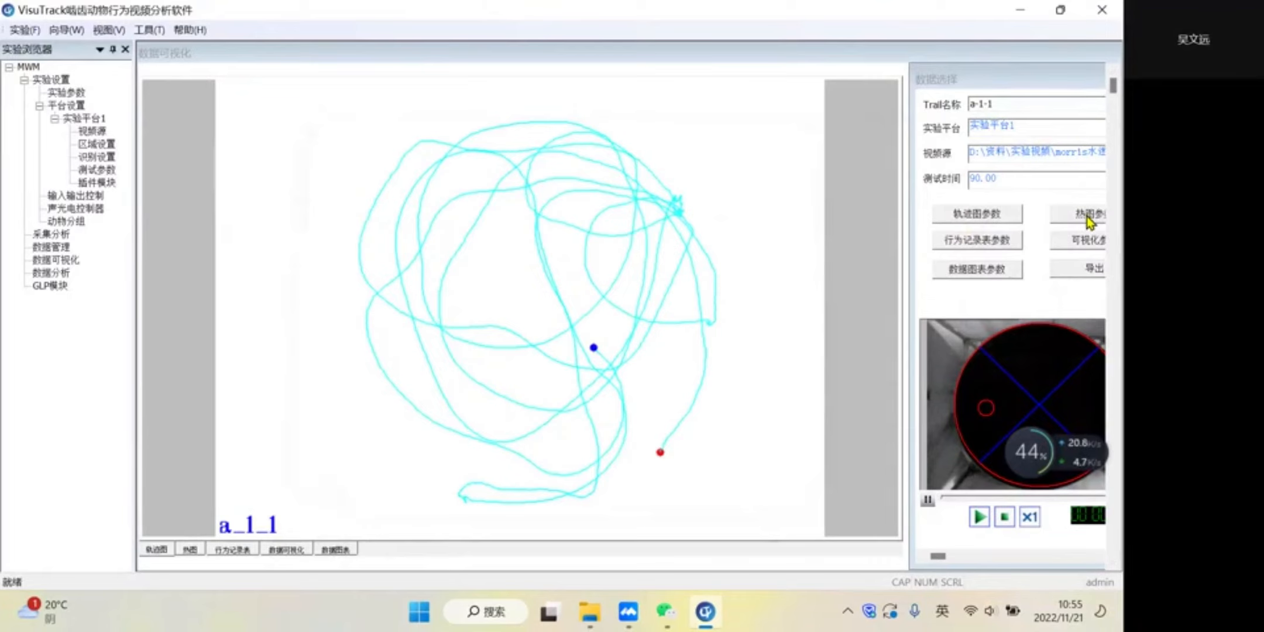
- View the heat map (热图) of track a-1-1 and look through its behaviour record table (行为记录表)
click(183, 549)
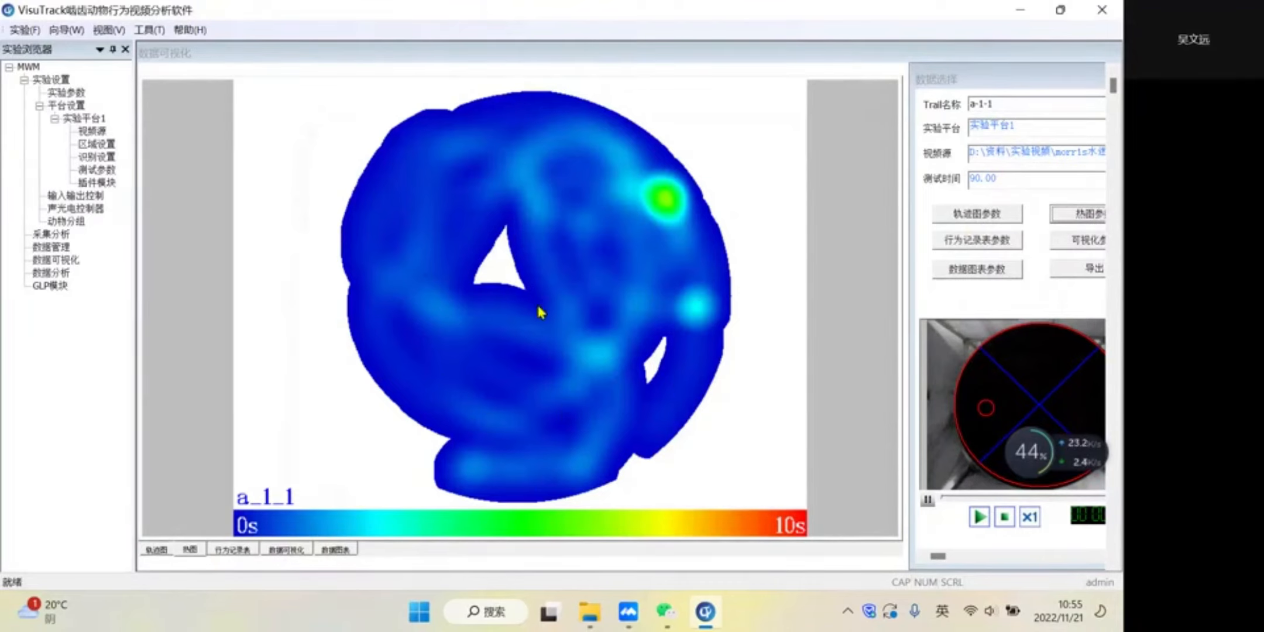
click(234, 550)
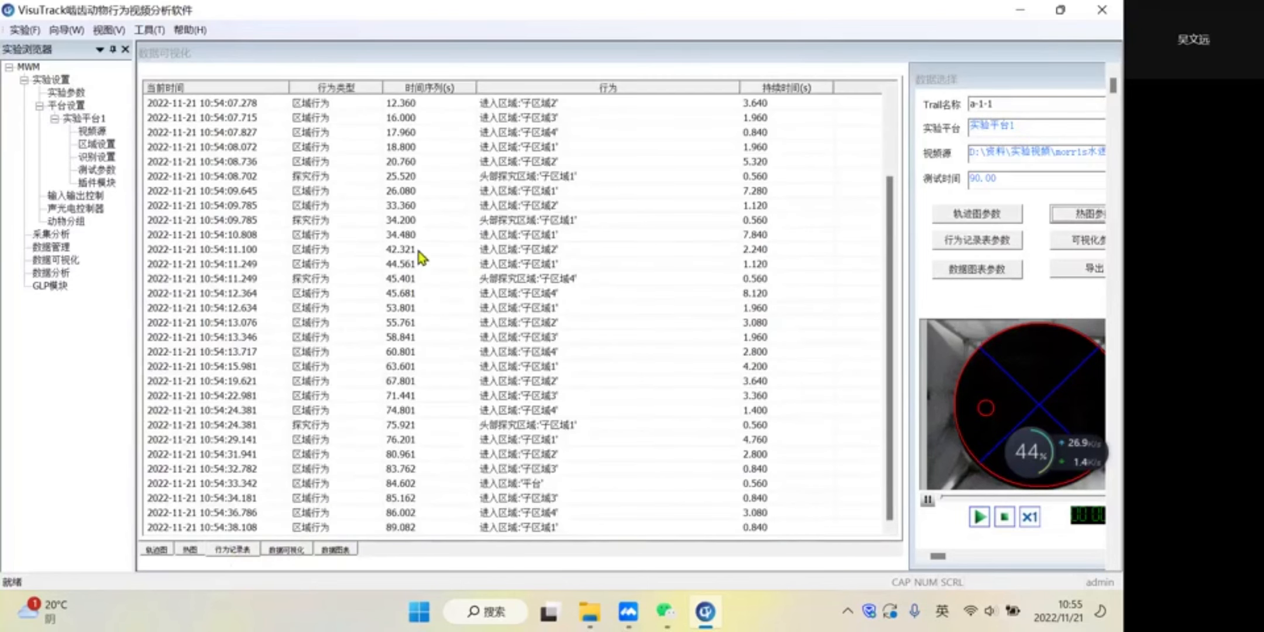
scroll(463, 171, up, 3)
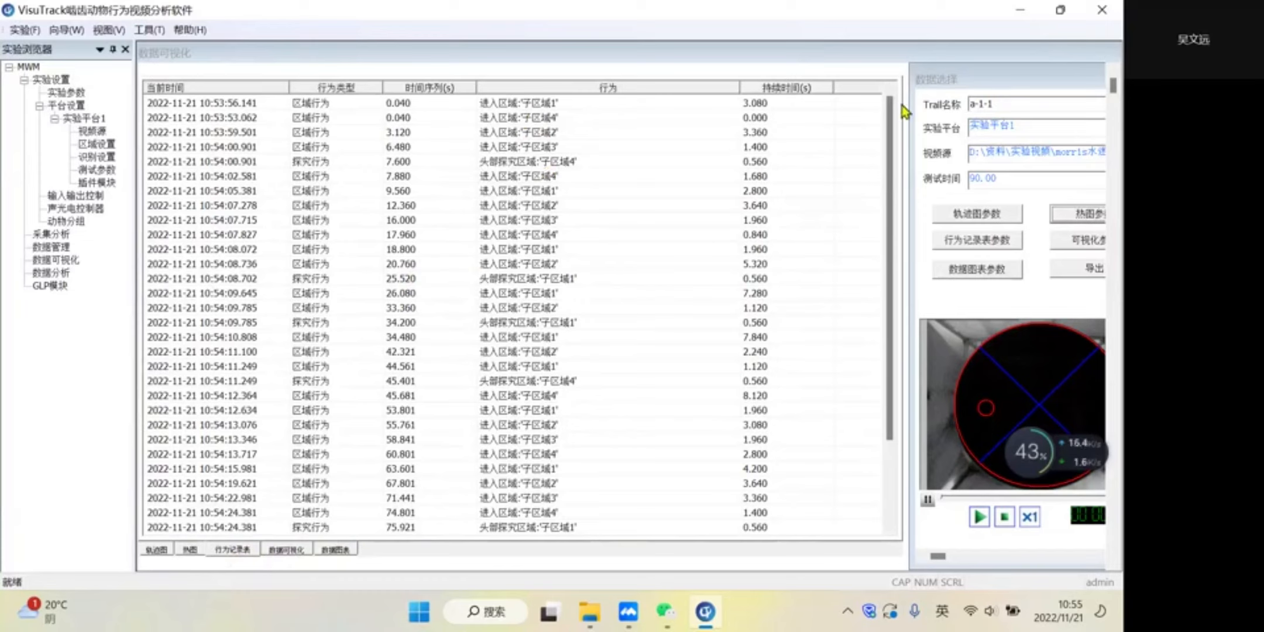
scroll(697, 245, down, 3)
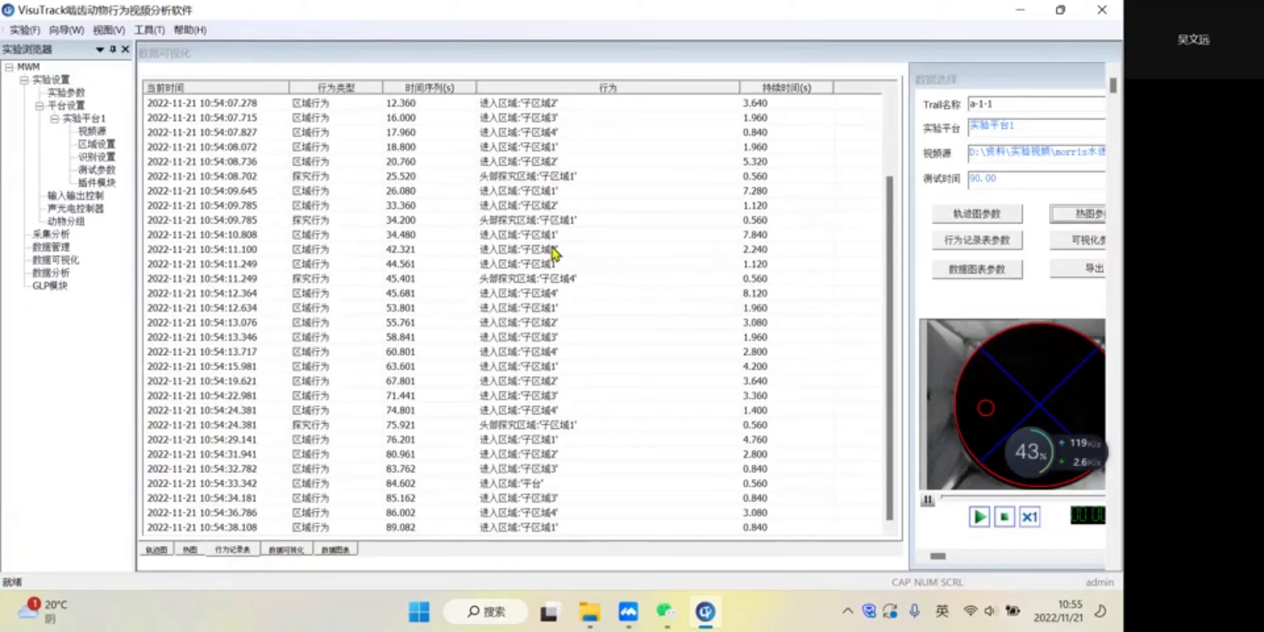
scroll(553, 254, up, 3)
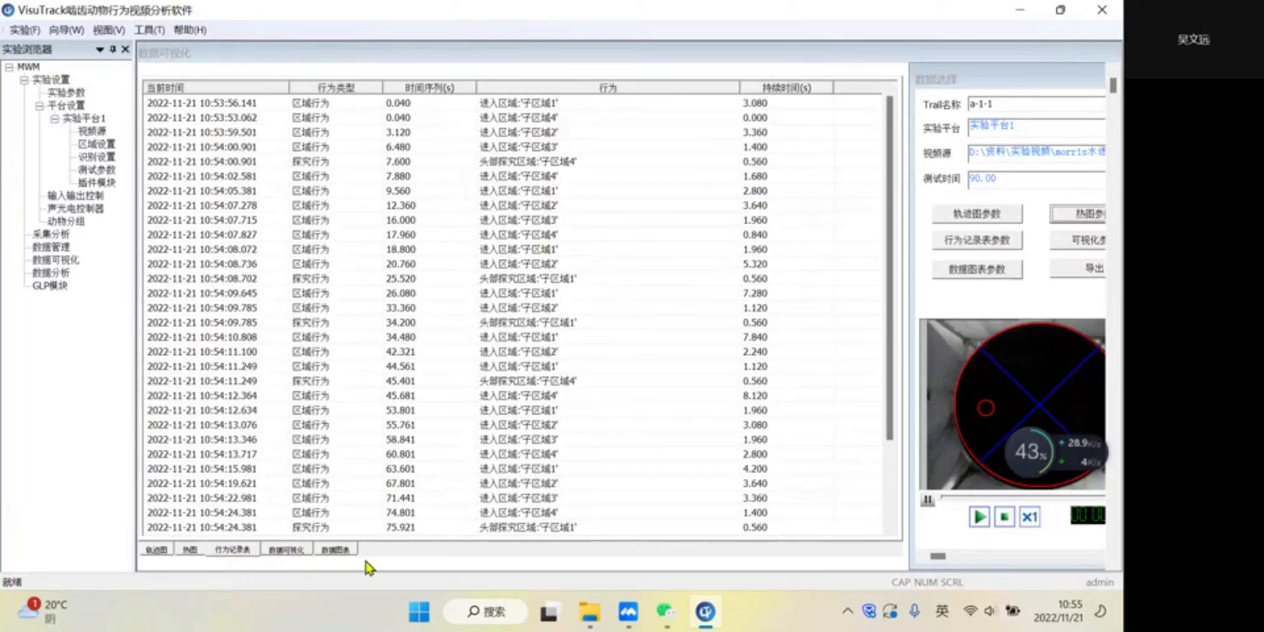
- Show the speed and region-visit charts (数据可视化), and set the grid interval to 3 on the X axis and 10 on the Y axis
click(288, 552)
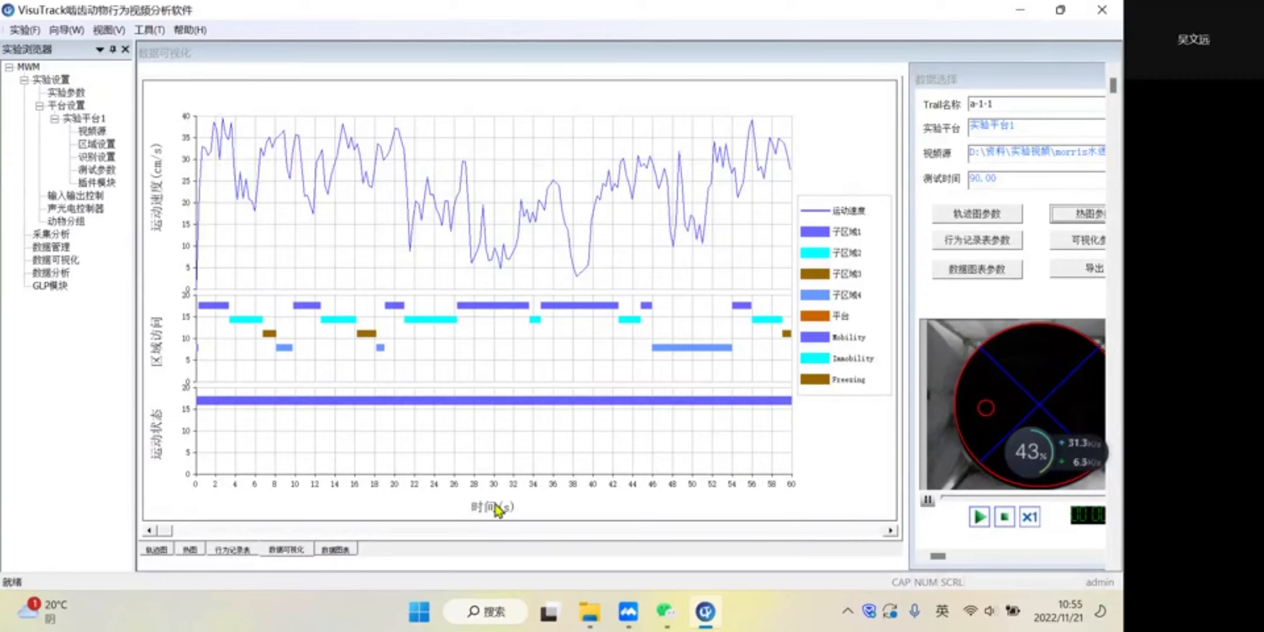
click(1085, 243)
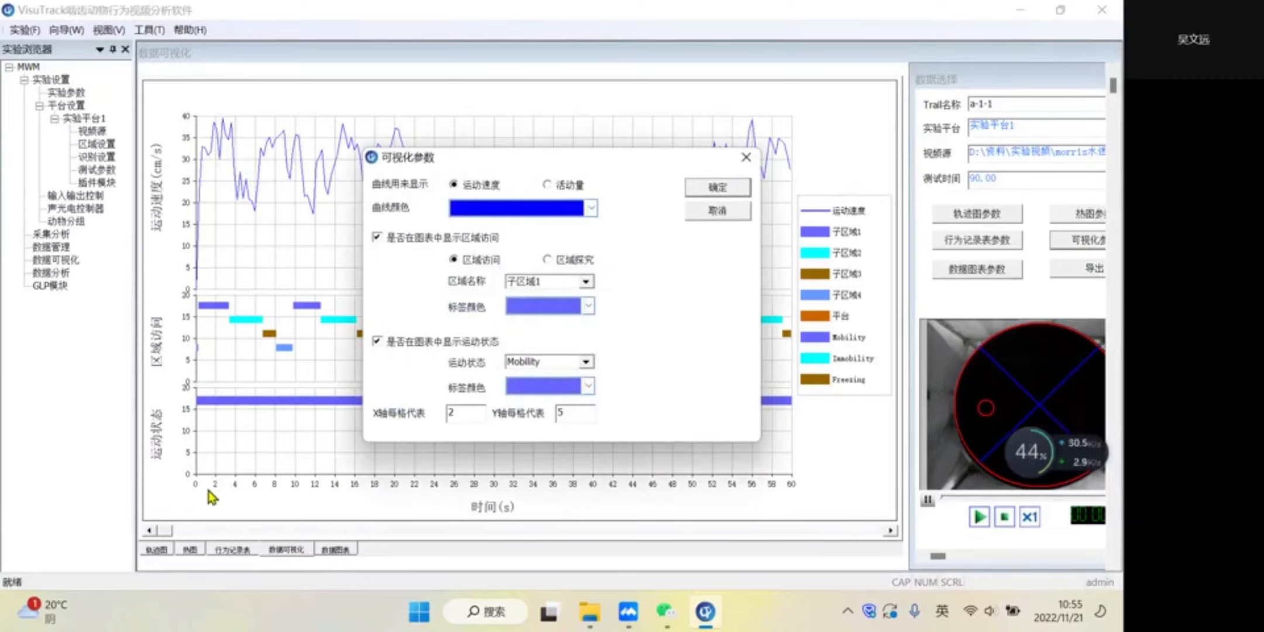
double_click(470, 416)
text(3)
click(737, 188)
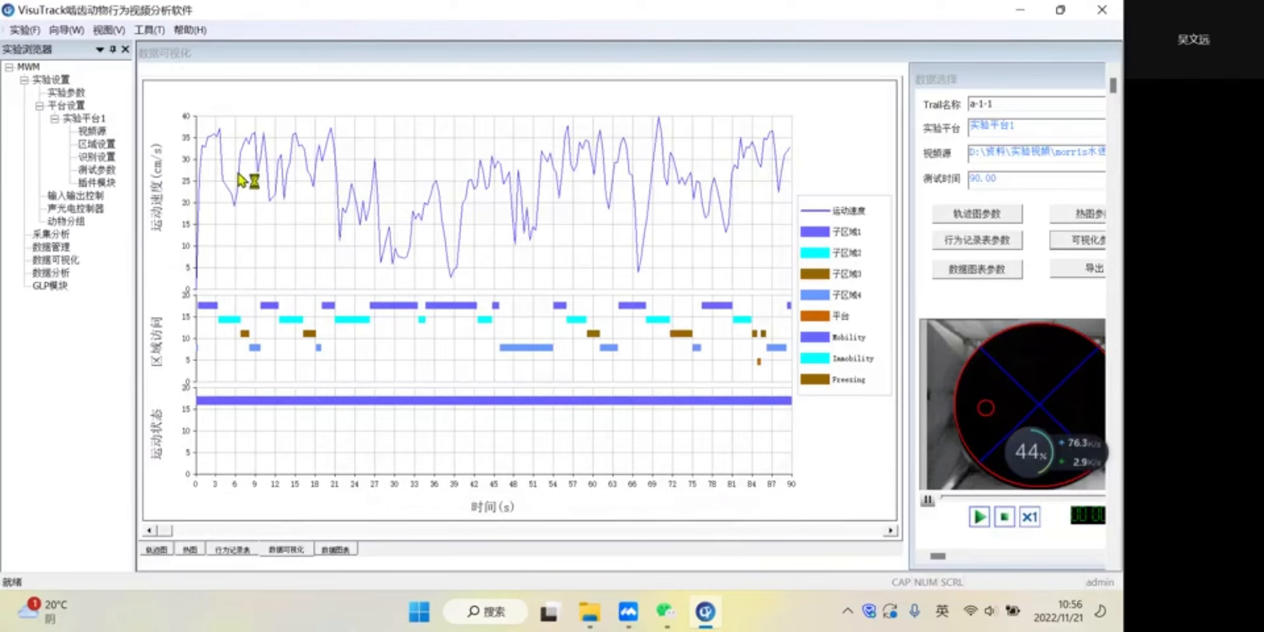
click(1082, 242)
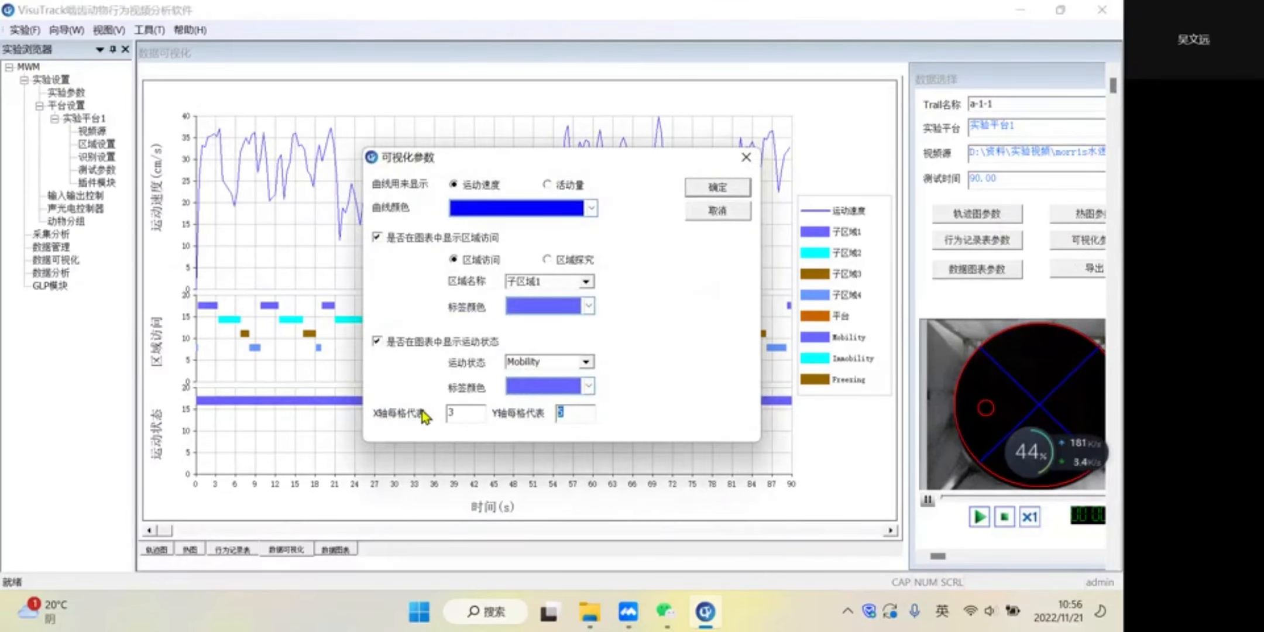
click(725, 195)
- View the data chart (数据图表) of the track and its available chart types, and open the chart export folder selection before cancelling it
click(976, 268)
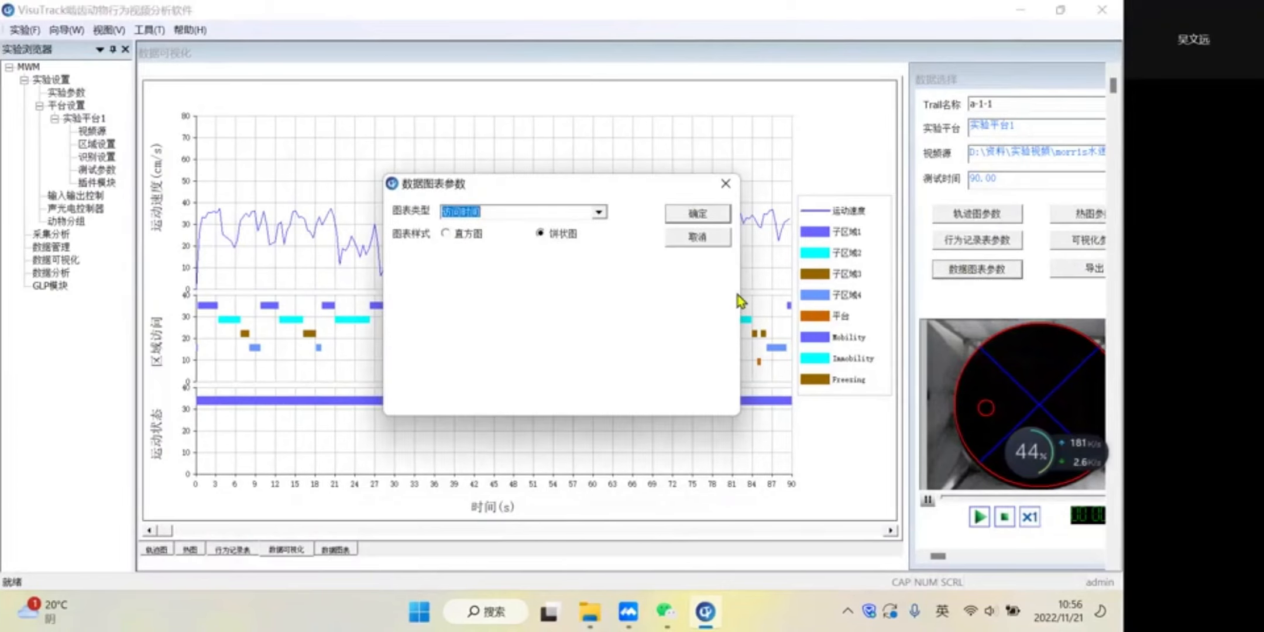
click(728, 185)
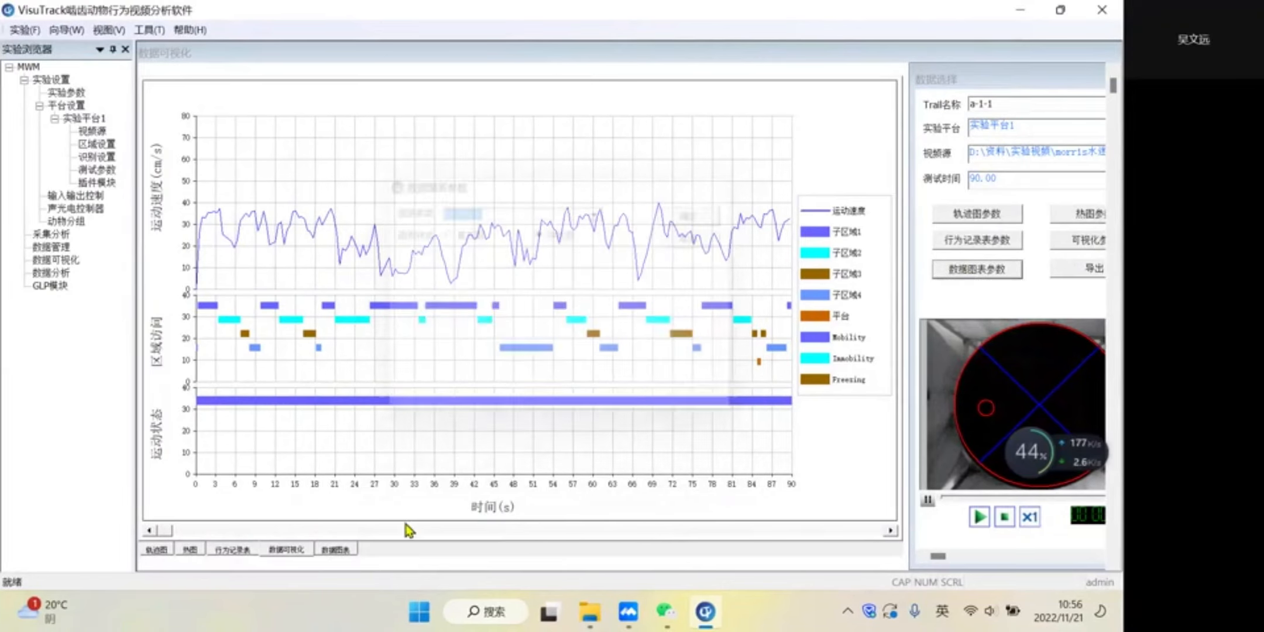
click(333, 550)
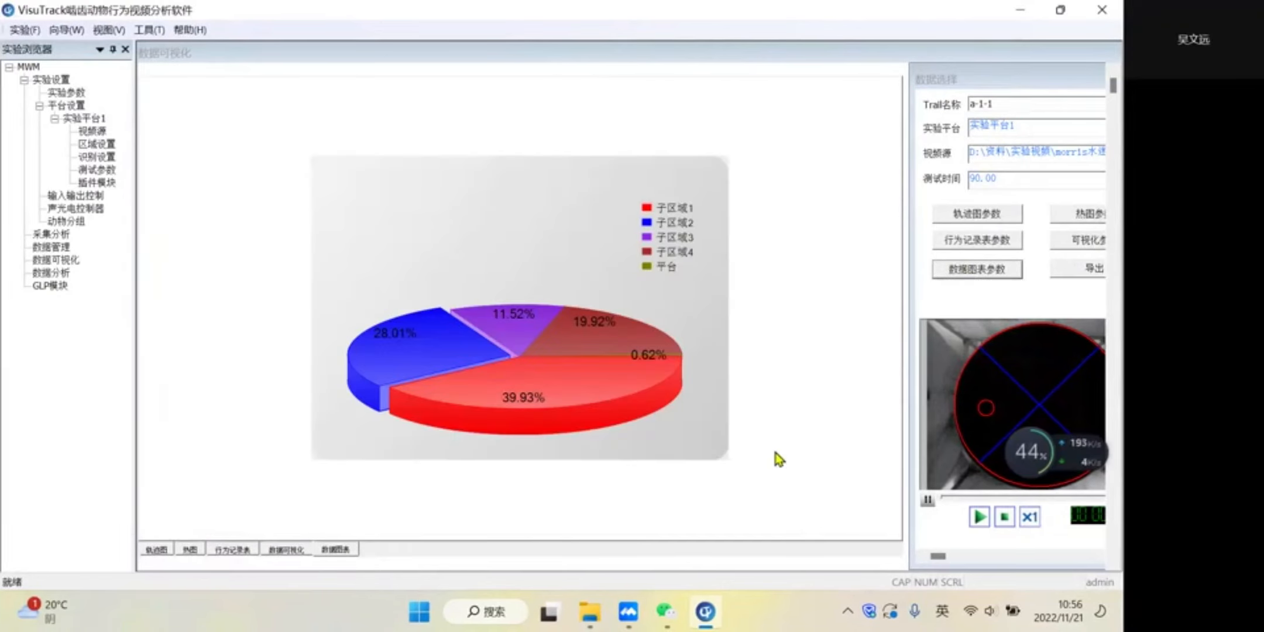
click(976, 271)
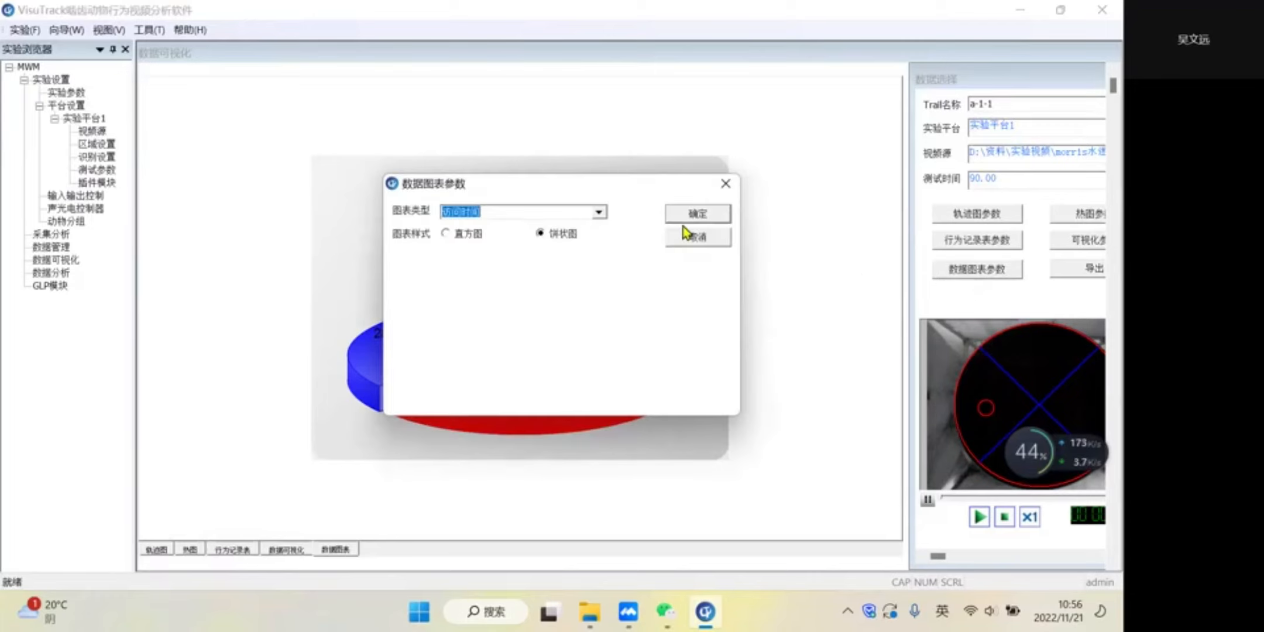
click(596, 213)
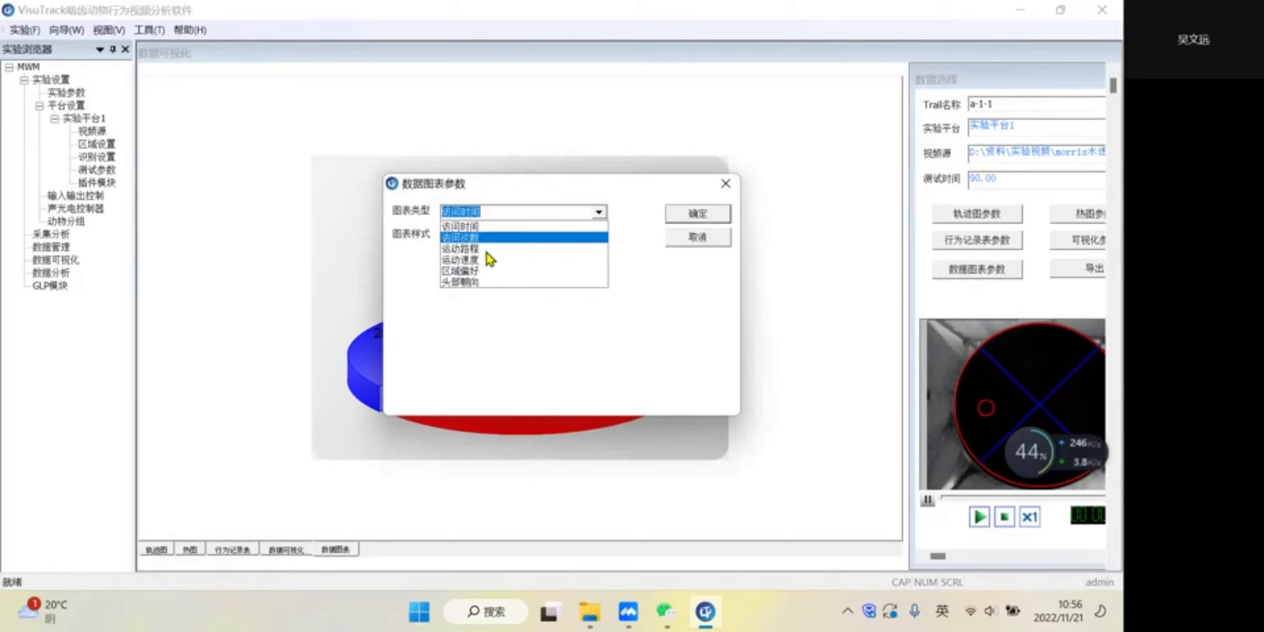
click(703, 221)
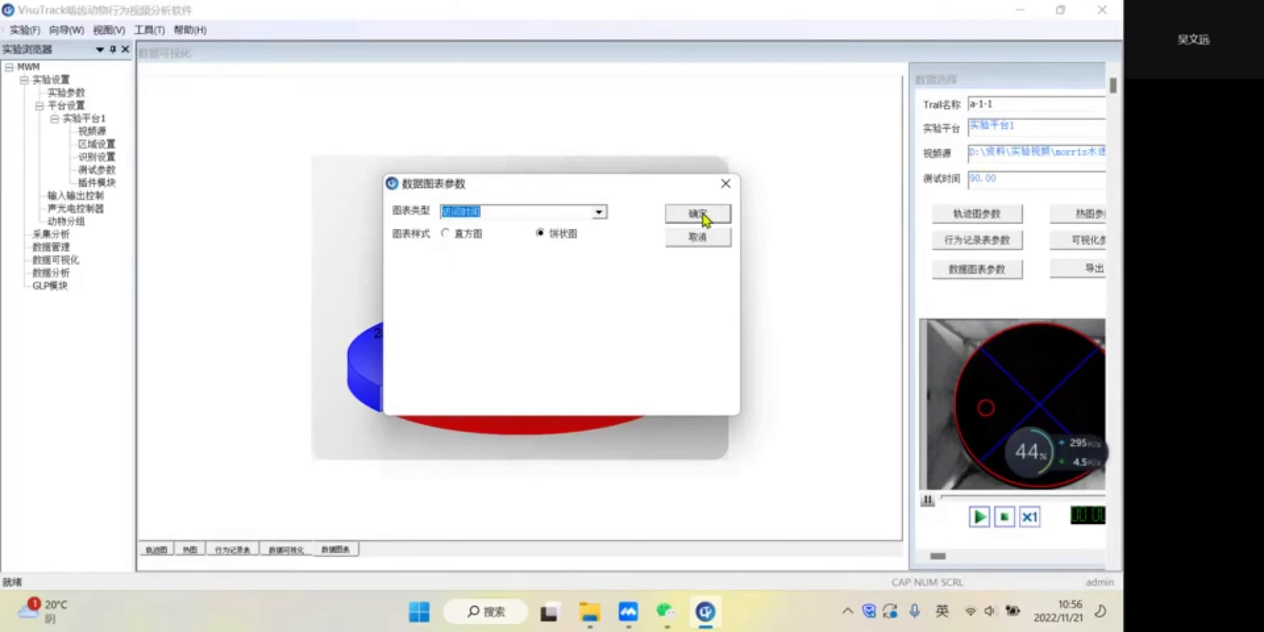
click(725, 183)
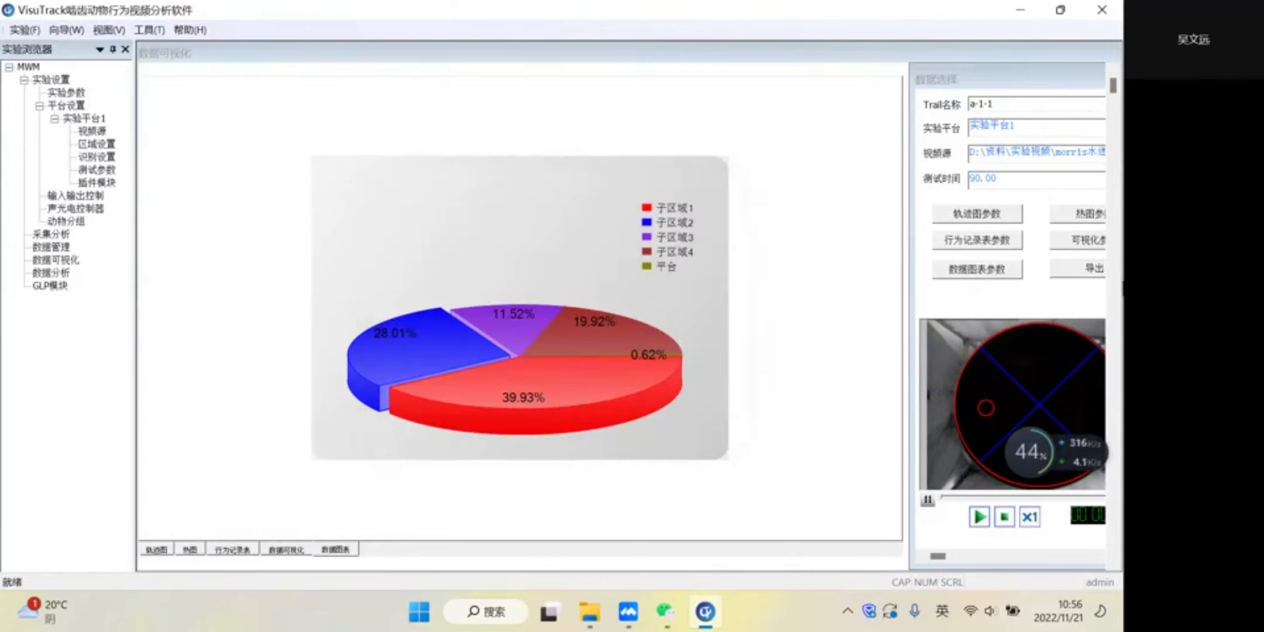
click(1092, 273)
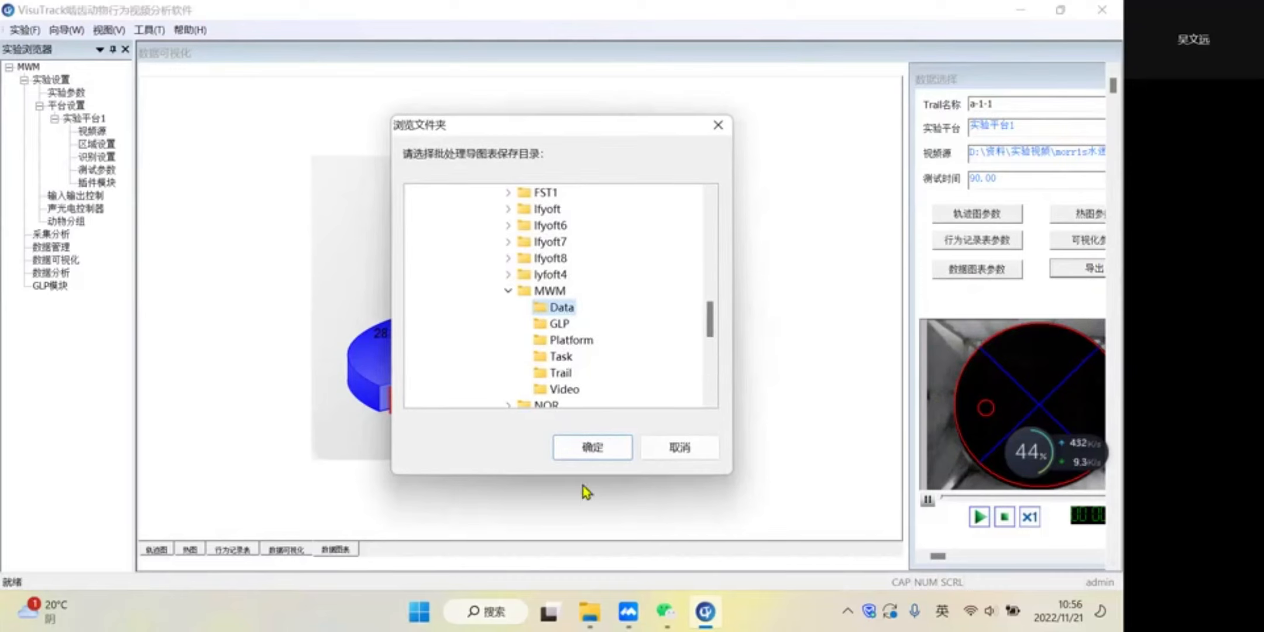
click(679, 451)
- Review the results of track a-1-1 in 数据管理 across to the Morris maze metrics, and browse the selectable indicators in 指标筛选
click(57, 248)
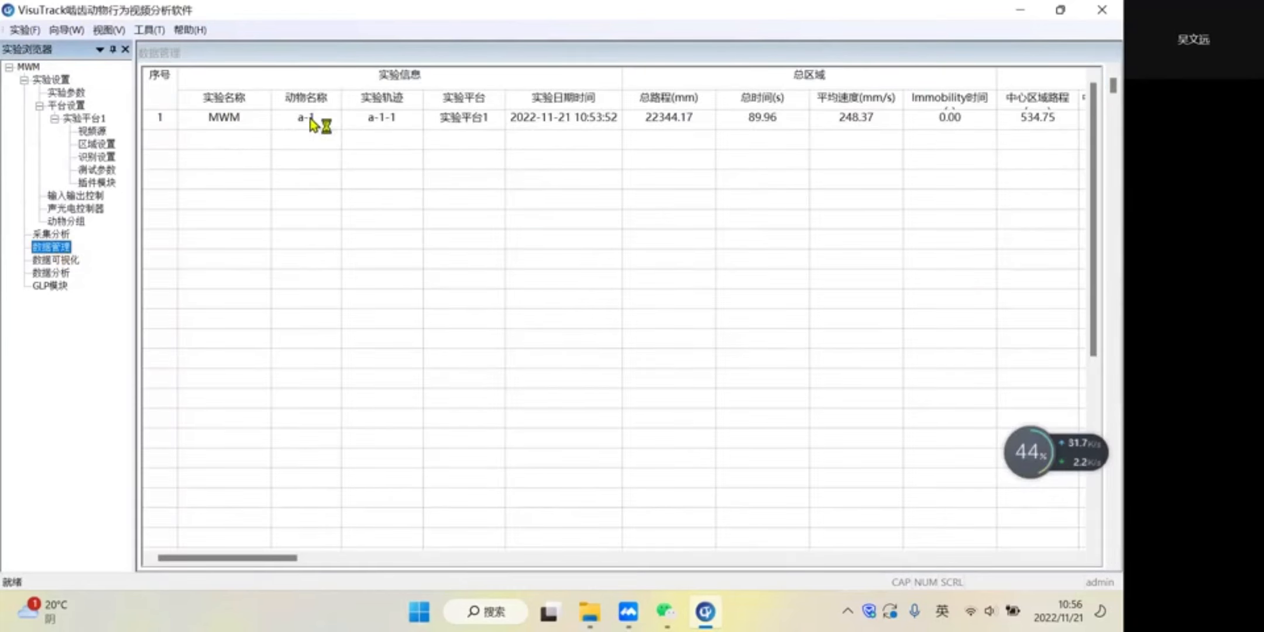
drag(234, 560, 267, 560)
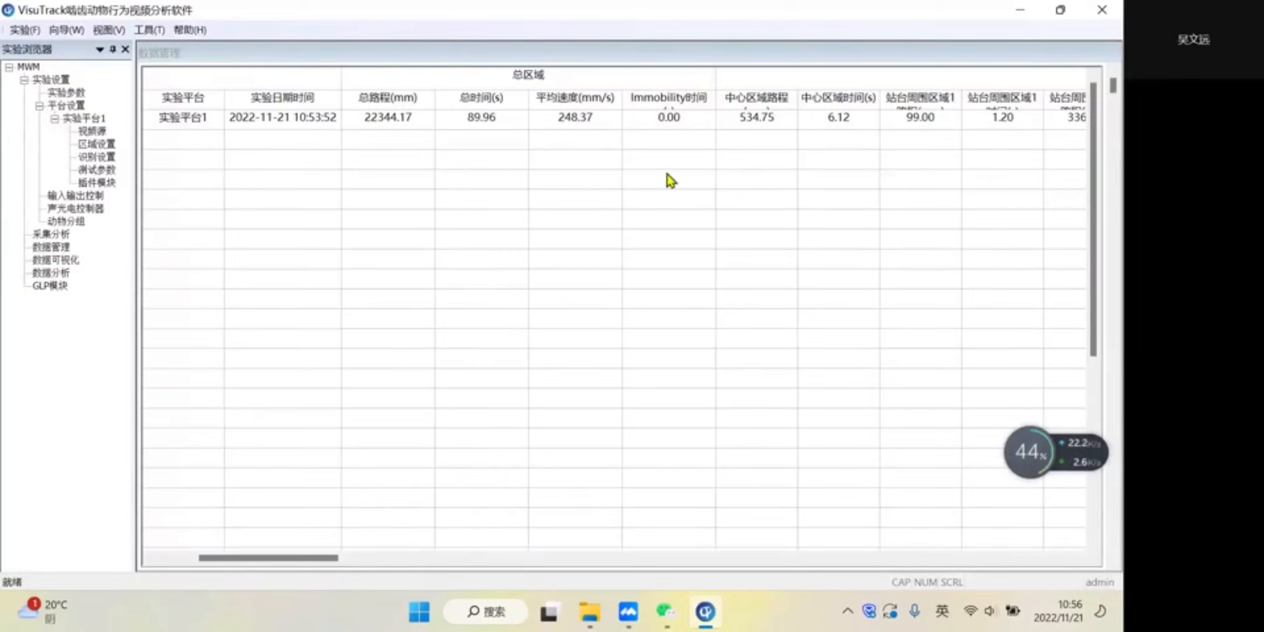
drag(301, 554, 406, 571)
right_click(401, 228)
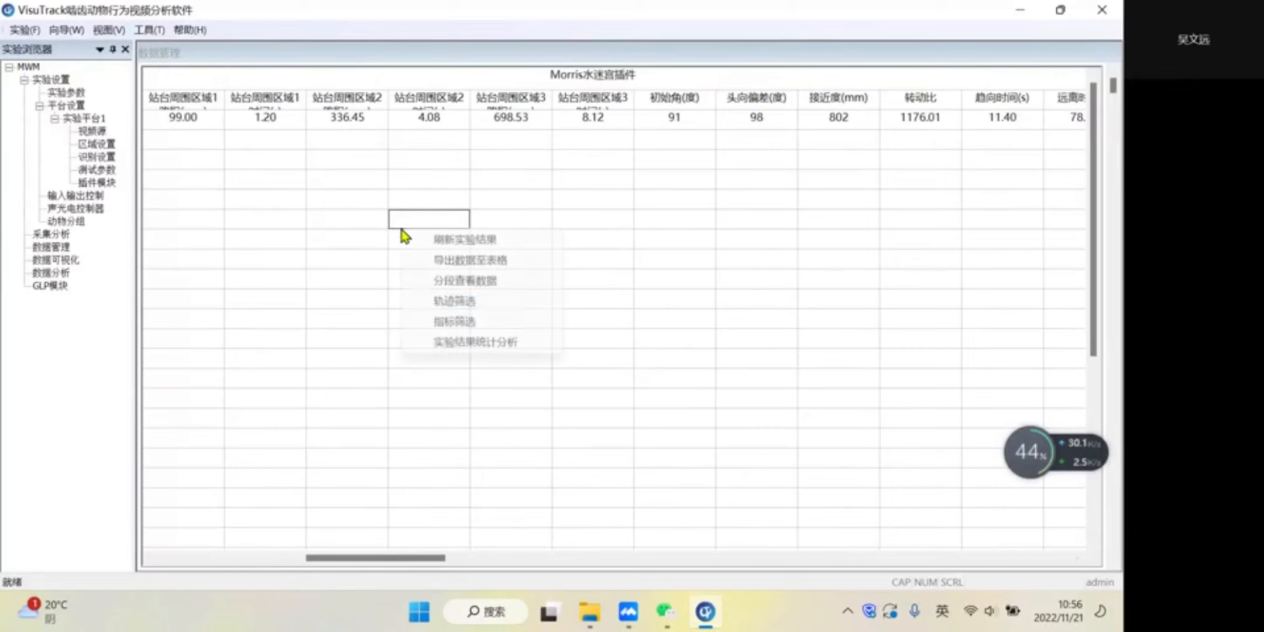
click(509, 329)
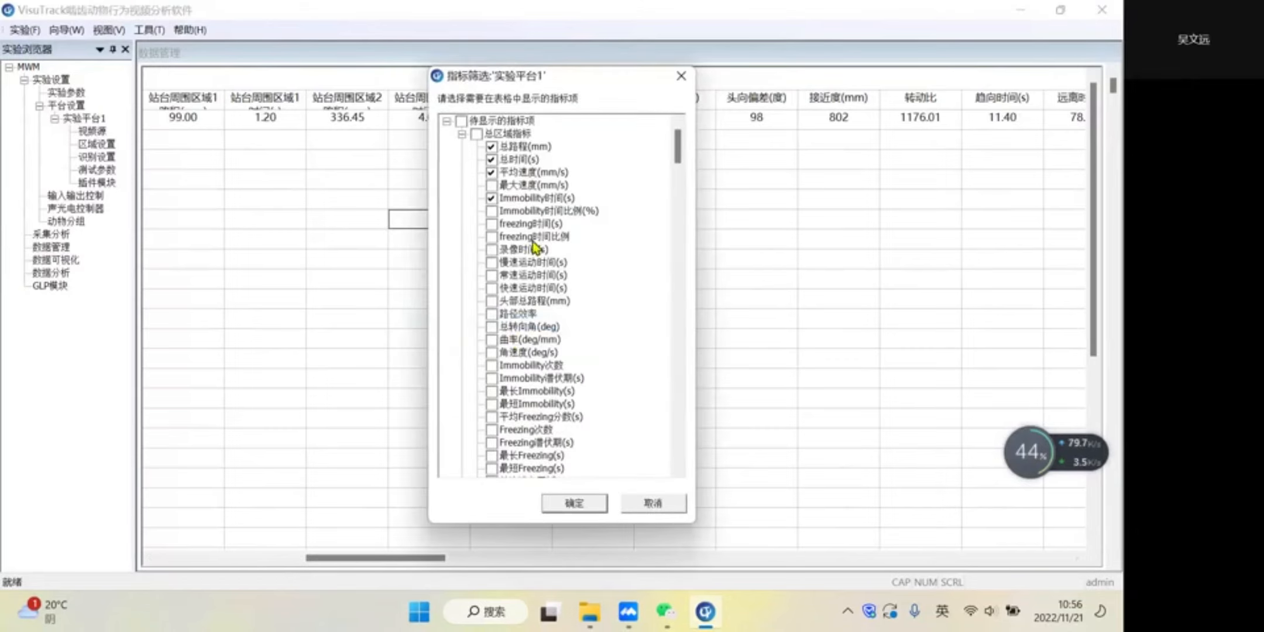
scroll(538, 352, down, 8)
click(680, 76)
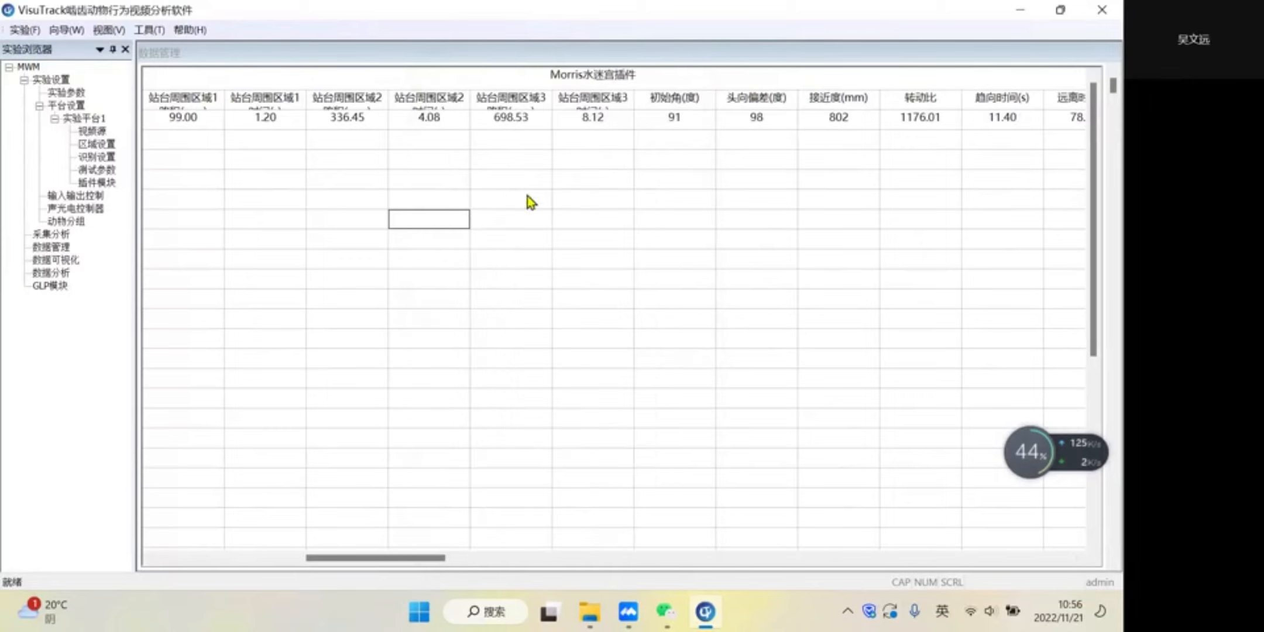
- View the results by time segment (分段查看数据), adding 时间段1 from 10 to 70 seconds, and review its values across the results table
right_click(376, 241)
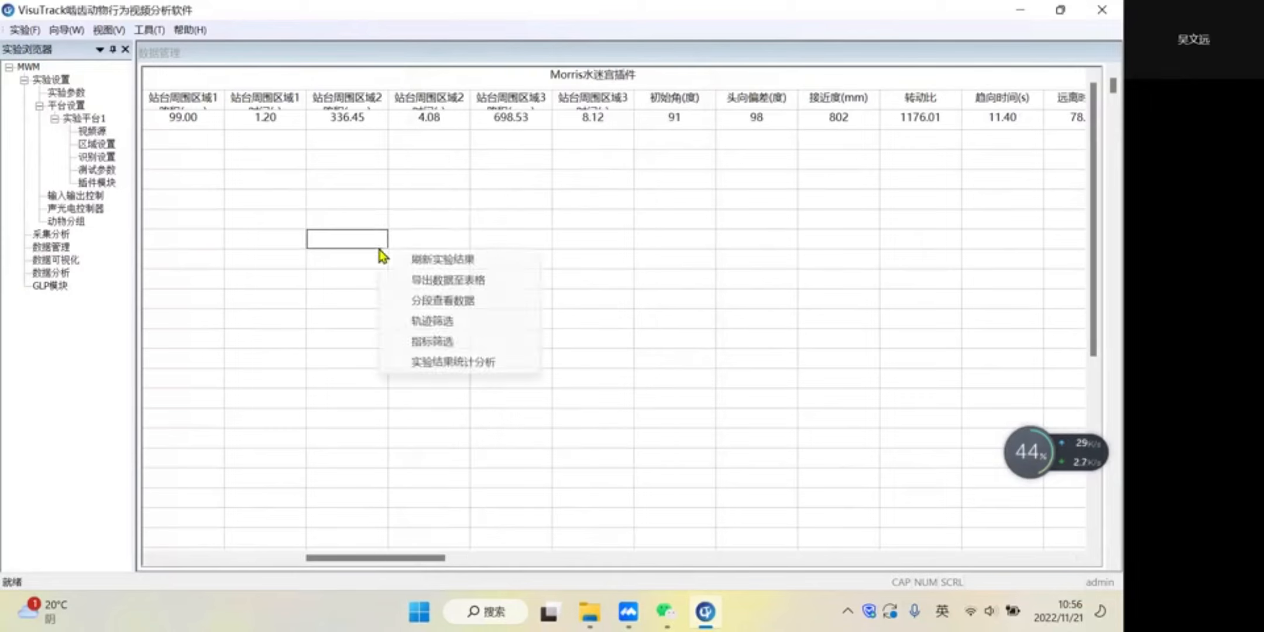
click(445, 301)
click(408, 366)
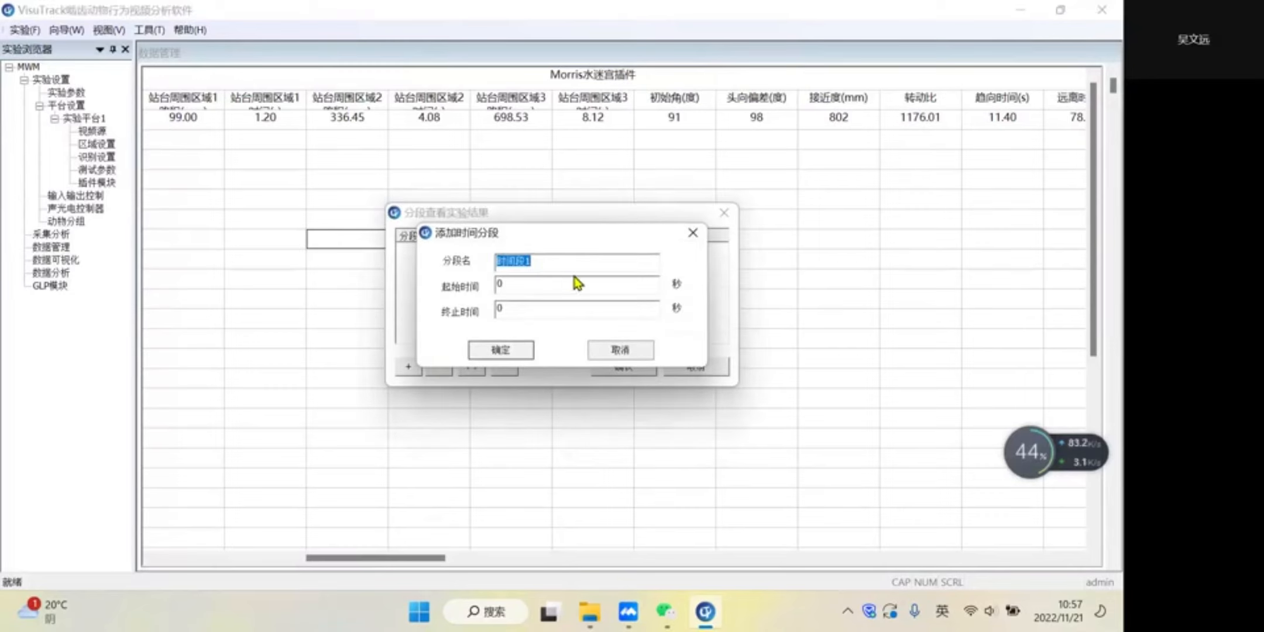
double_click(536, 284)
text(10)
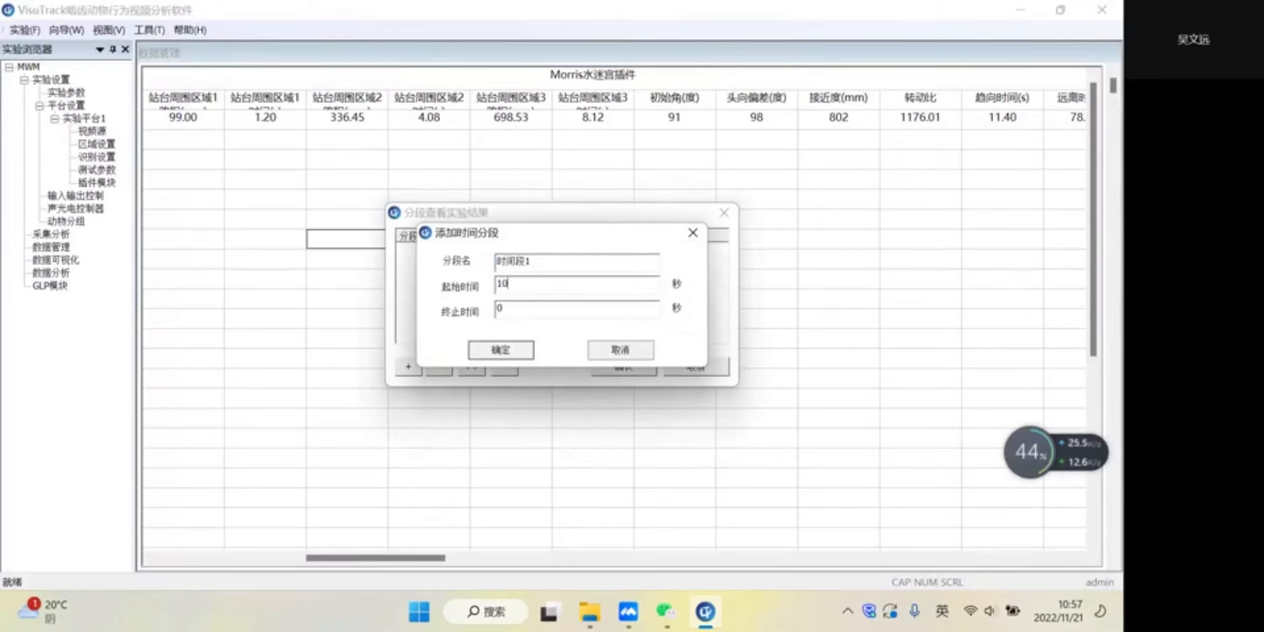
key(Tab)
text(70)
click(526, 356)
click(625, 368)
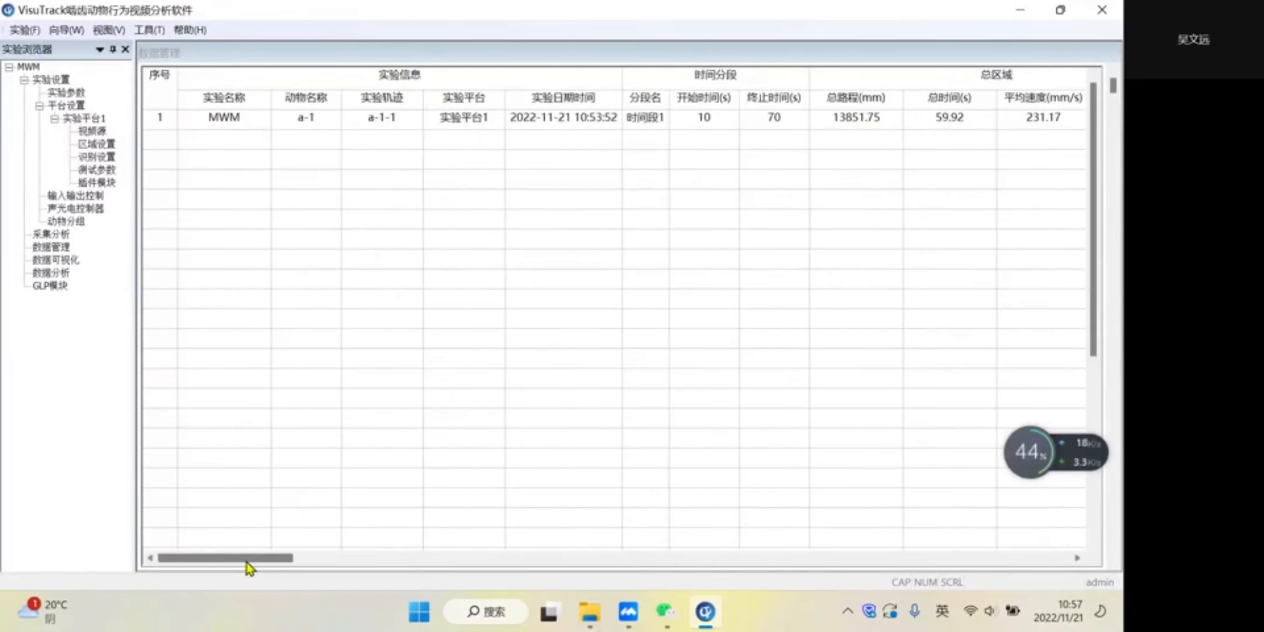
drag(248, 559, 329, 564)
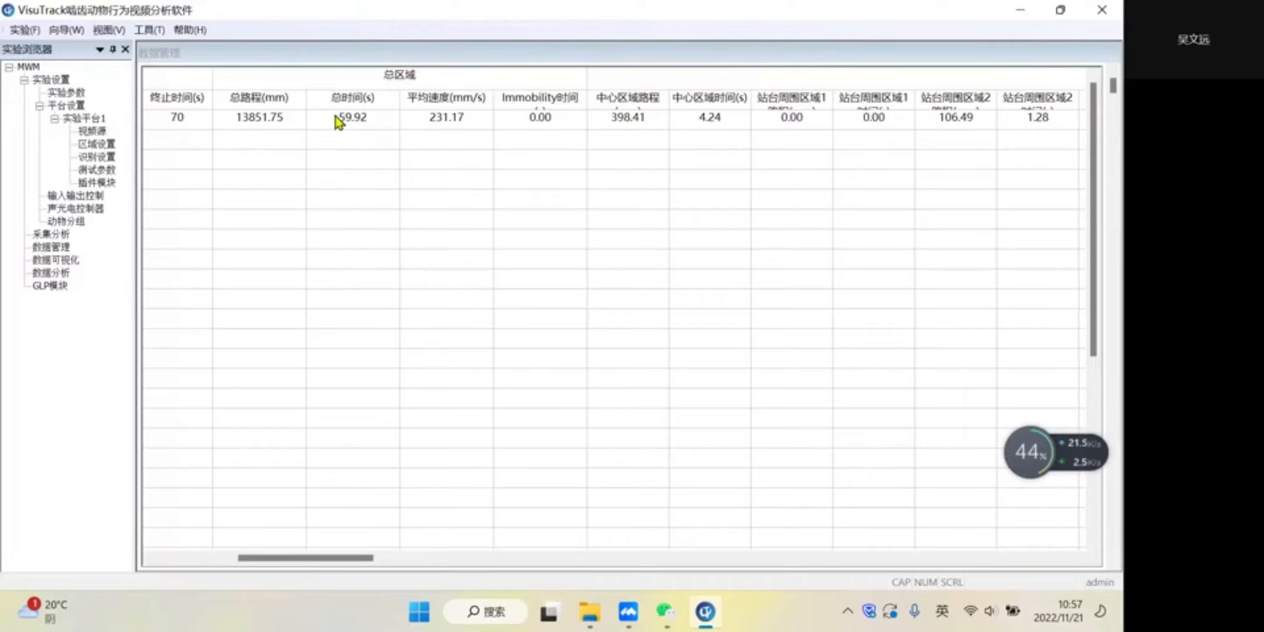
drag(313, 559, 255, 609)
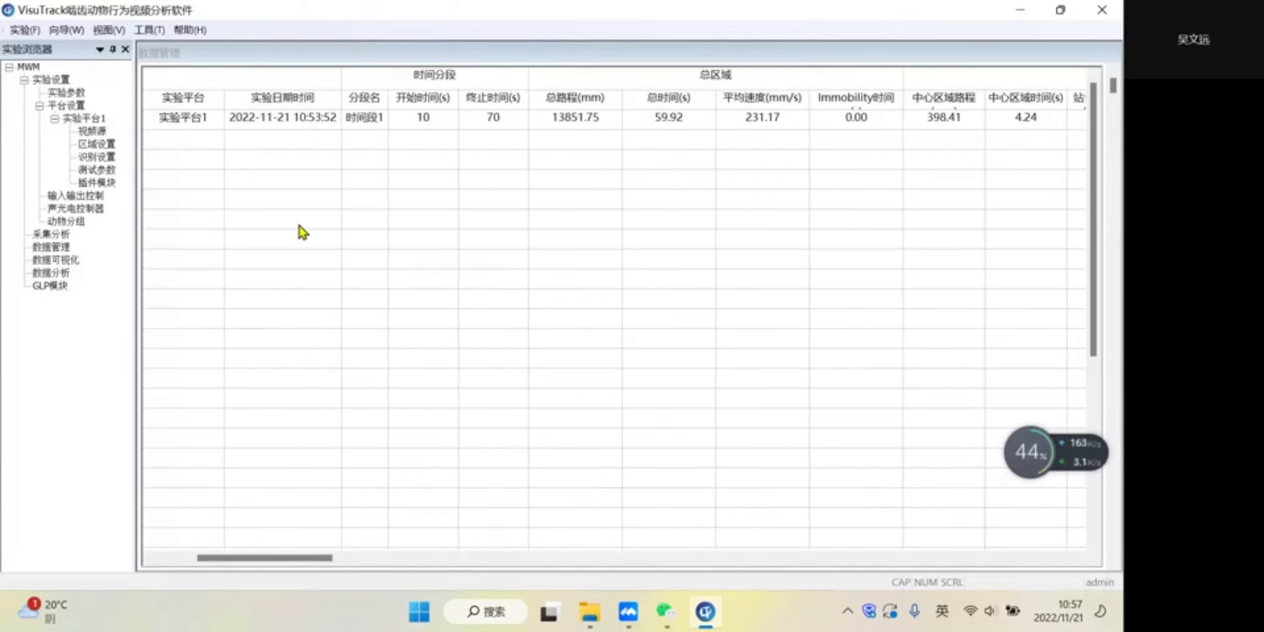
- View the save options for exporting the segment results to a table (导出数据至表格), then cancel the export
right_click(390, 208)
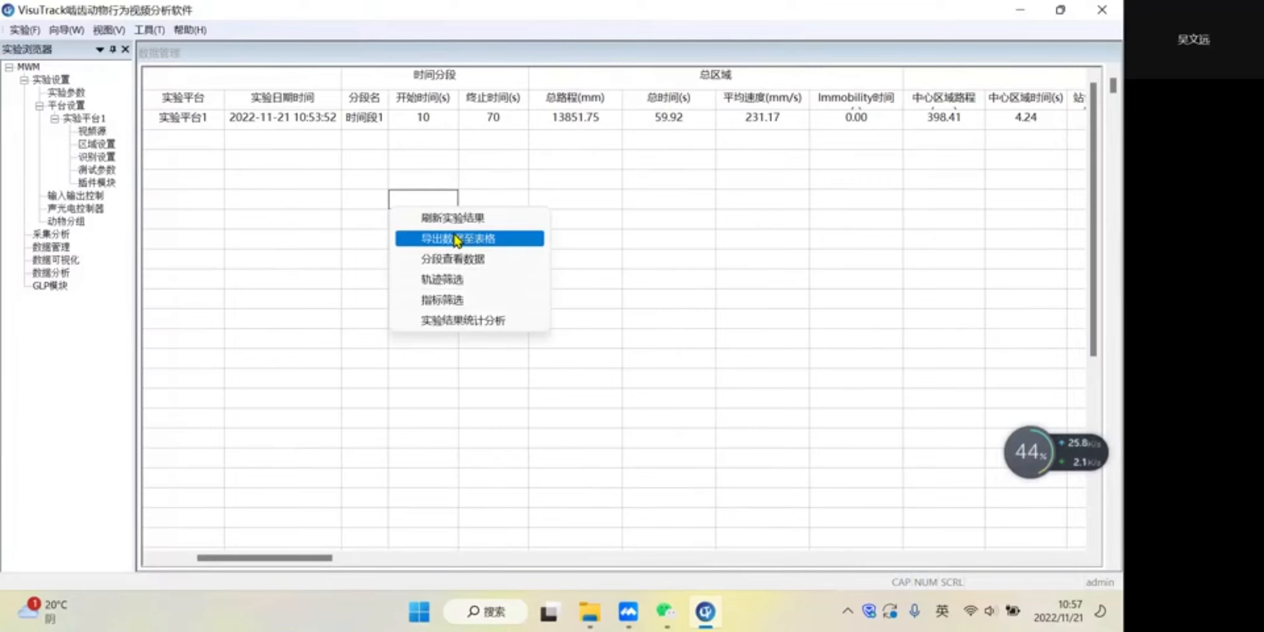
click(457, 238)
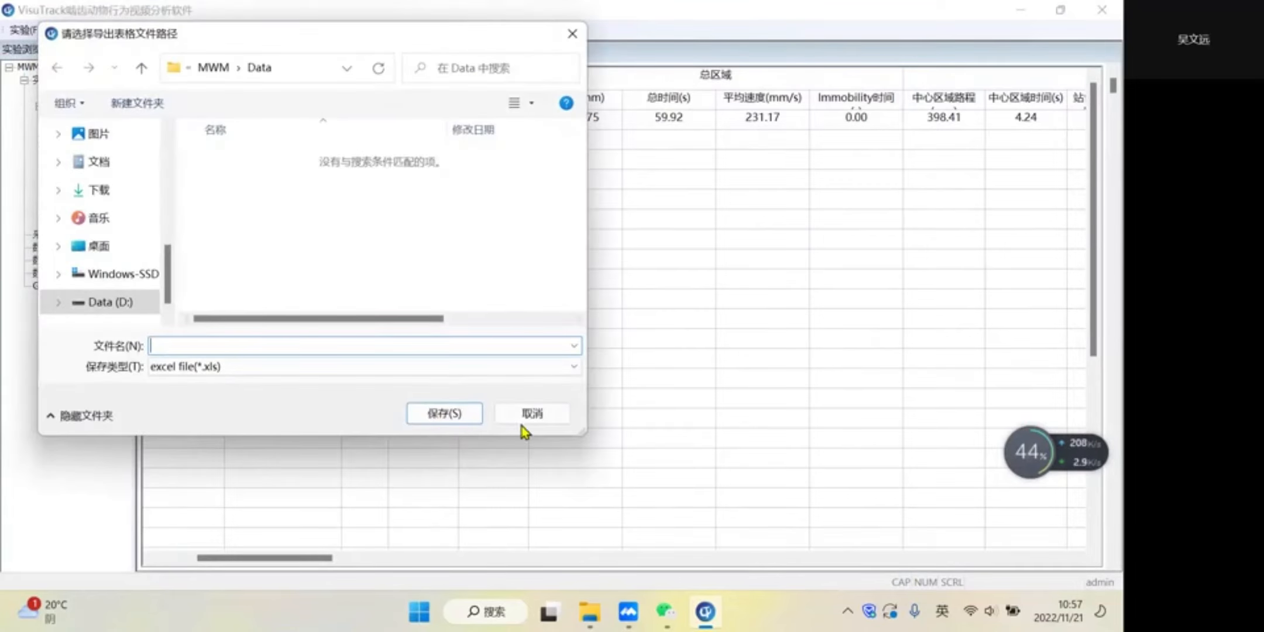
click(534, 415)
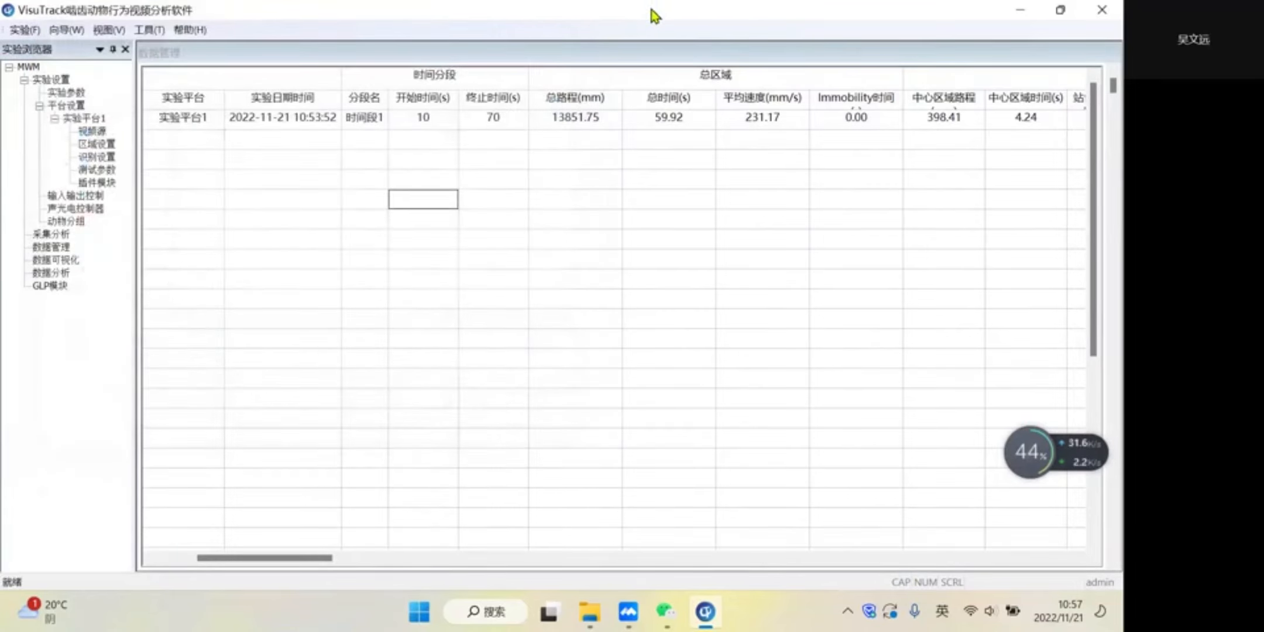
click(603, 9)
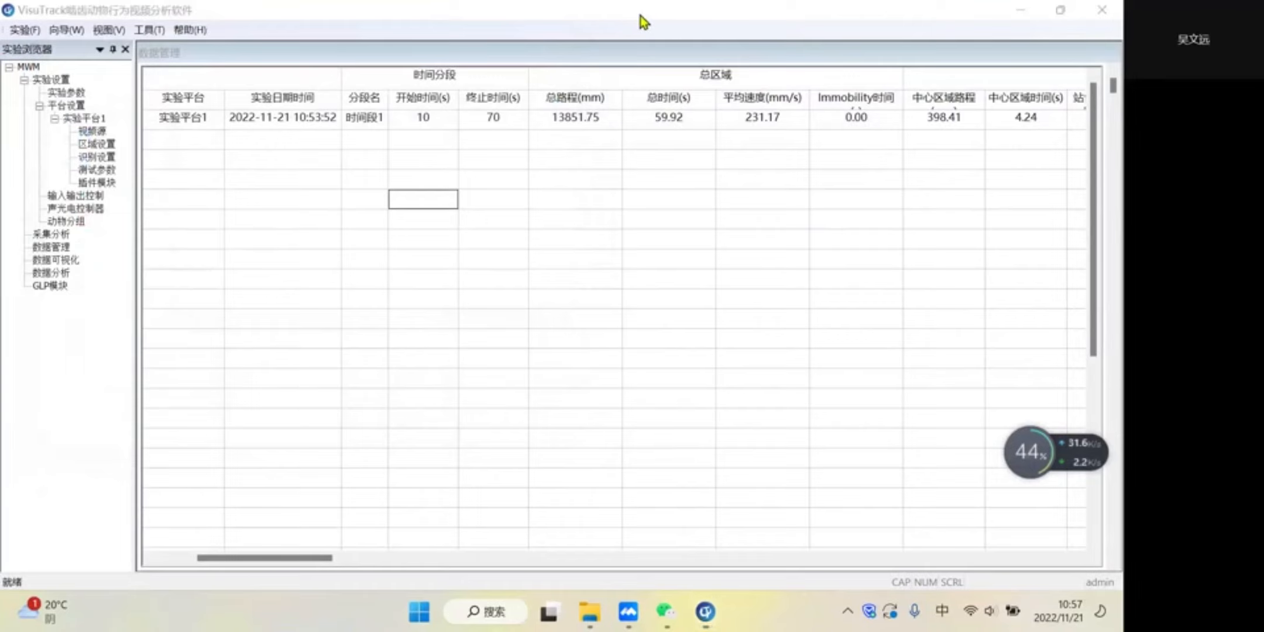